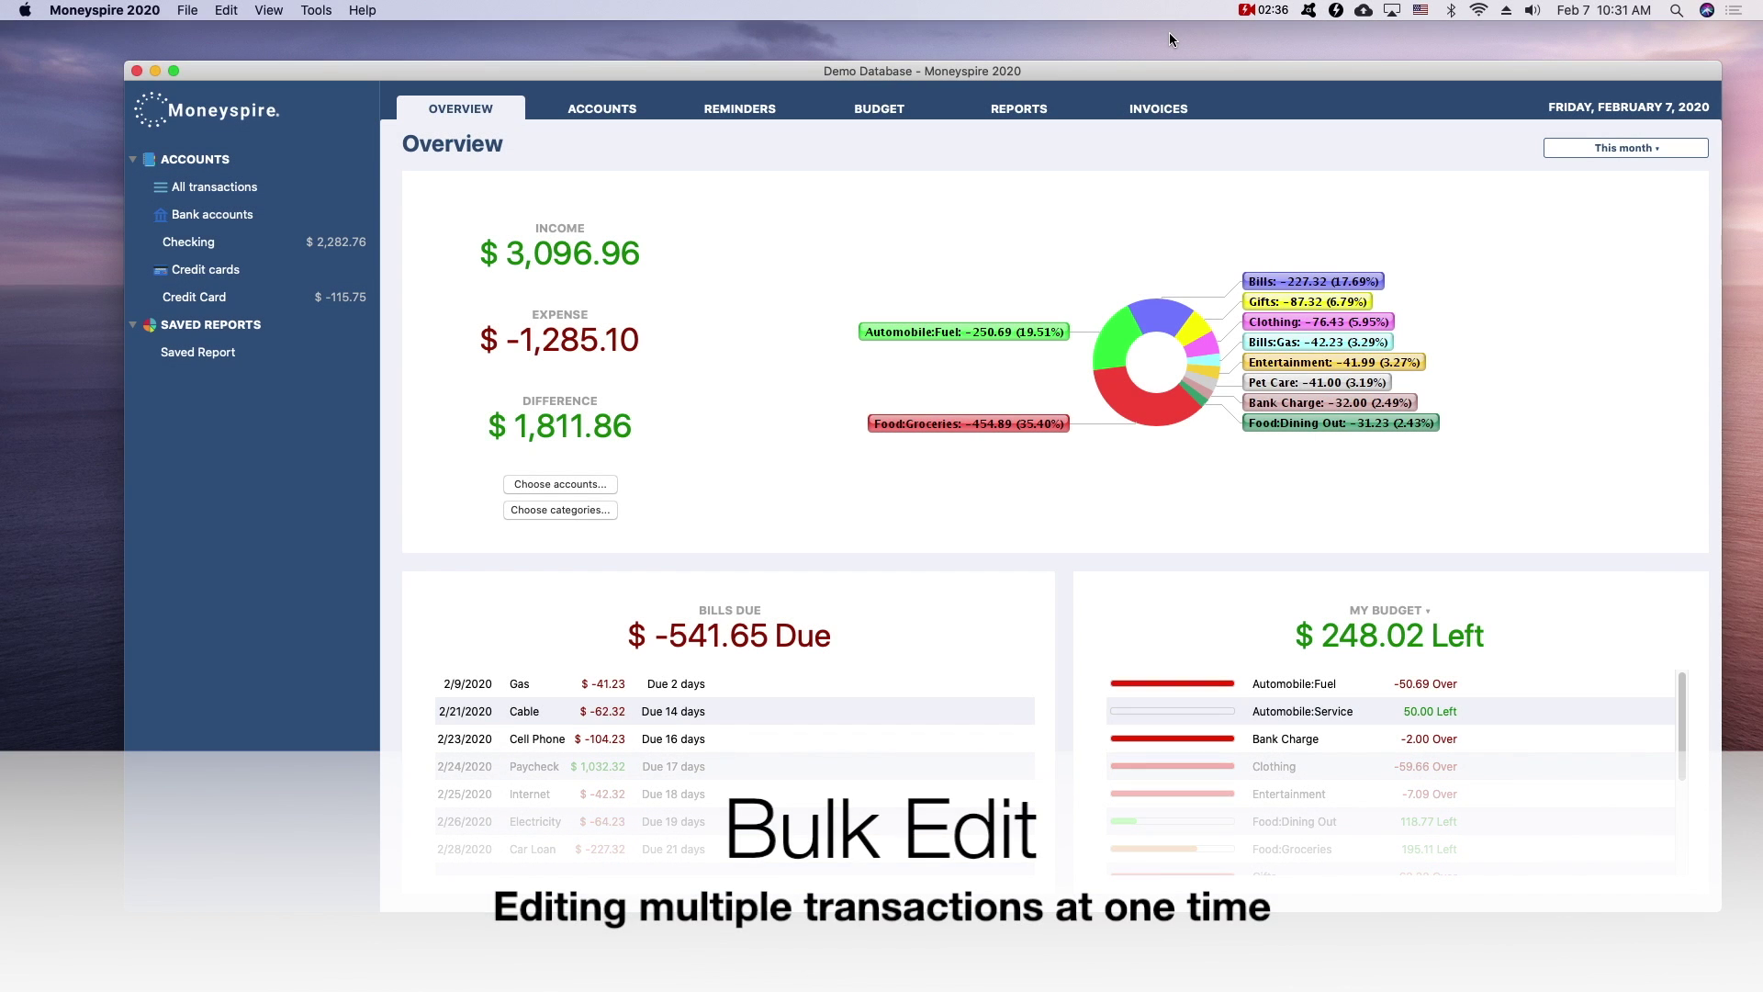
# Step: In the Checking account, set the category of the 2/20 Pavilions, 2/20 Chevron and 2/21 SoCal Gas transactions to Miscellaneous
pyautogui.click(220, 249)
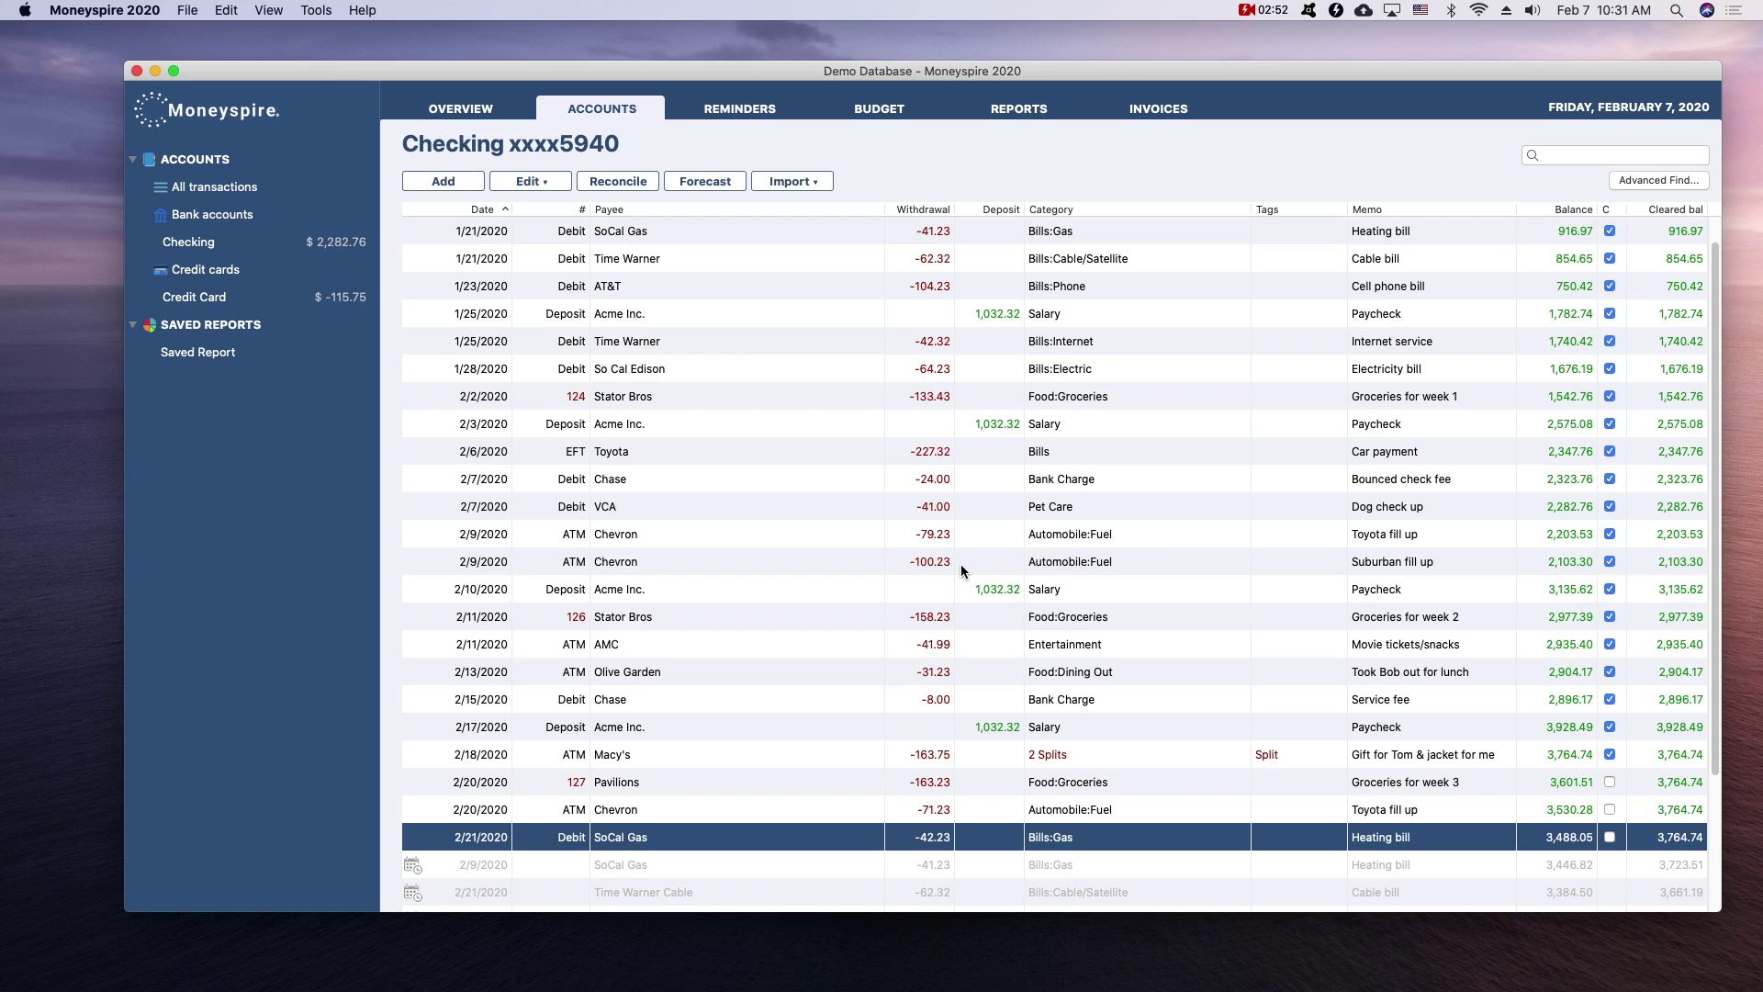
pyautogui.click(1016, 782)
pyautogui.keyDown('shift'); pyautogui.click(1044, 809); pyautogui.keyUp('shift')
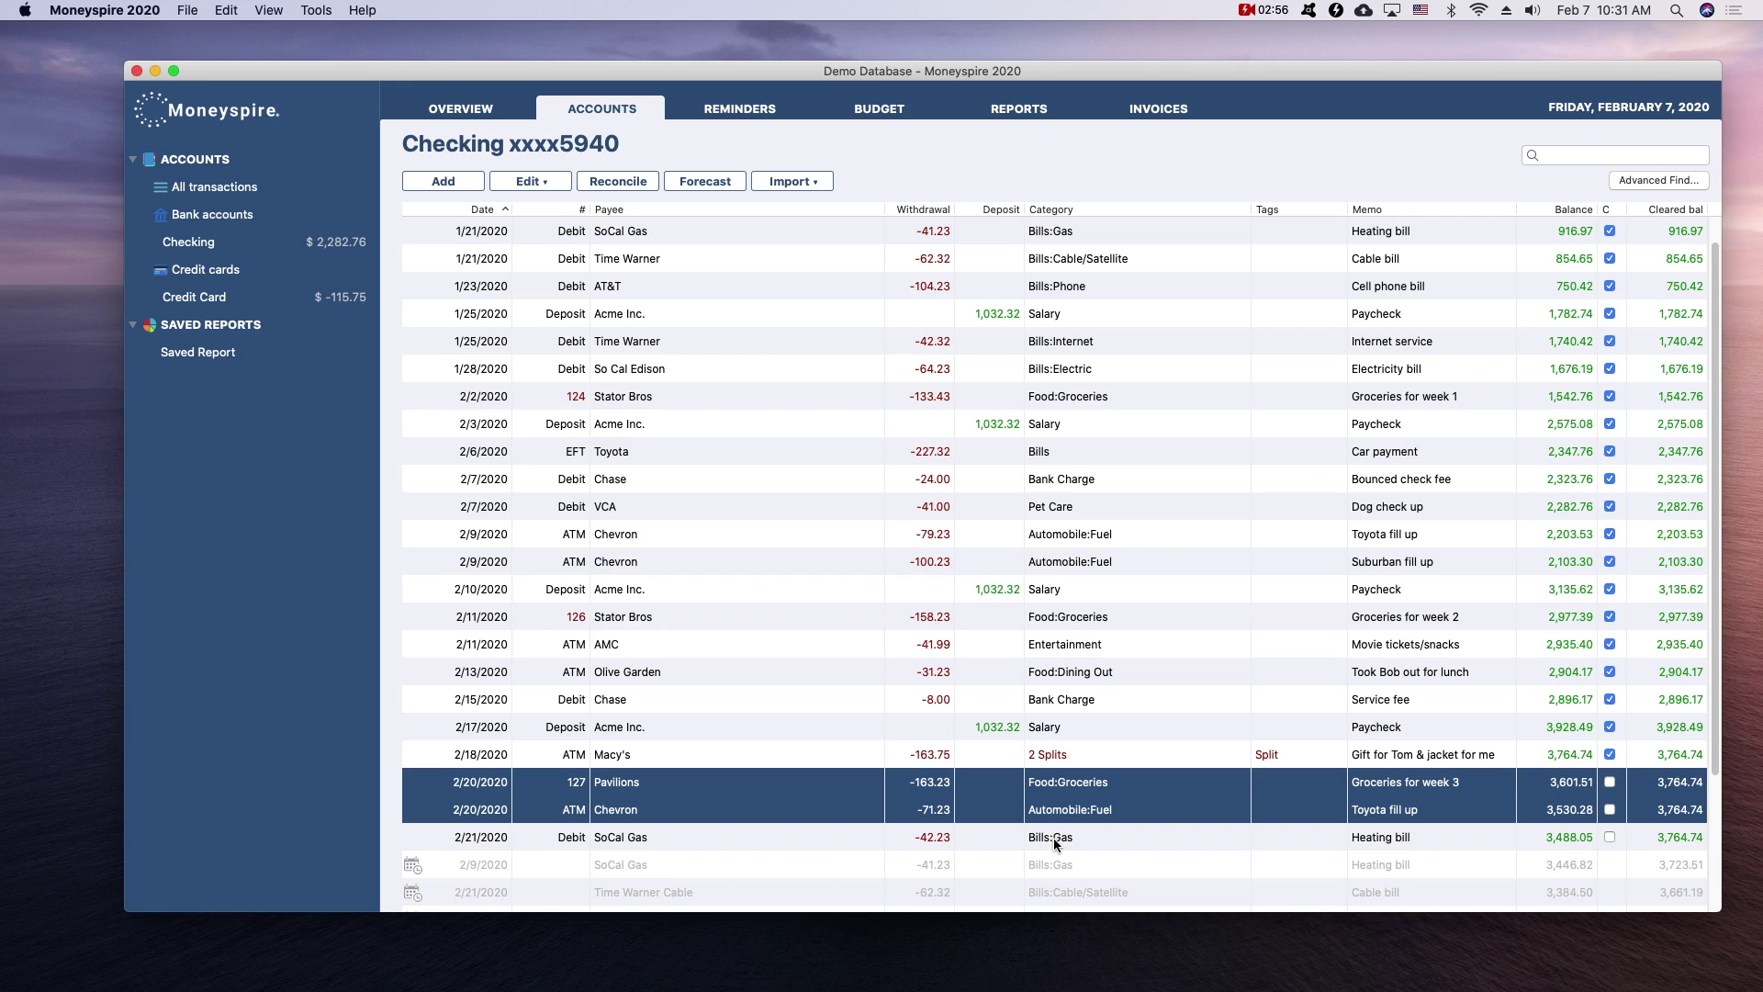
pyautogui.keyDown('shift'); pyautogui.click(1056, 844); pyautogui.keyUp('shift')
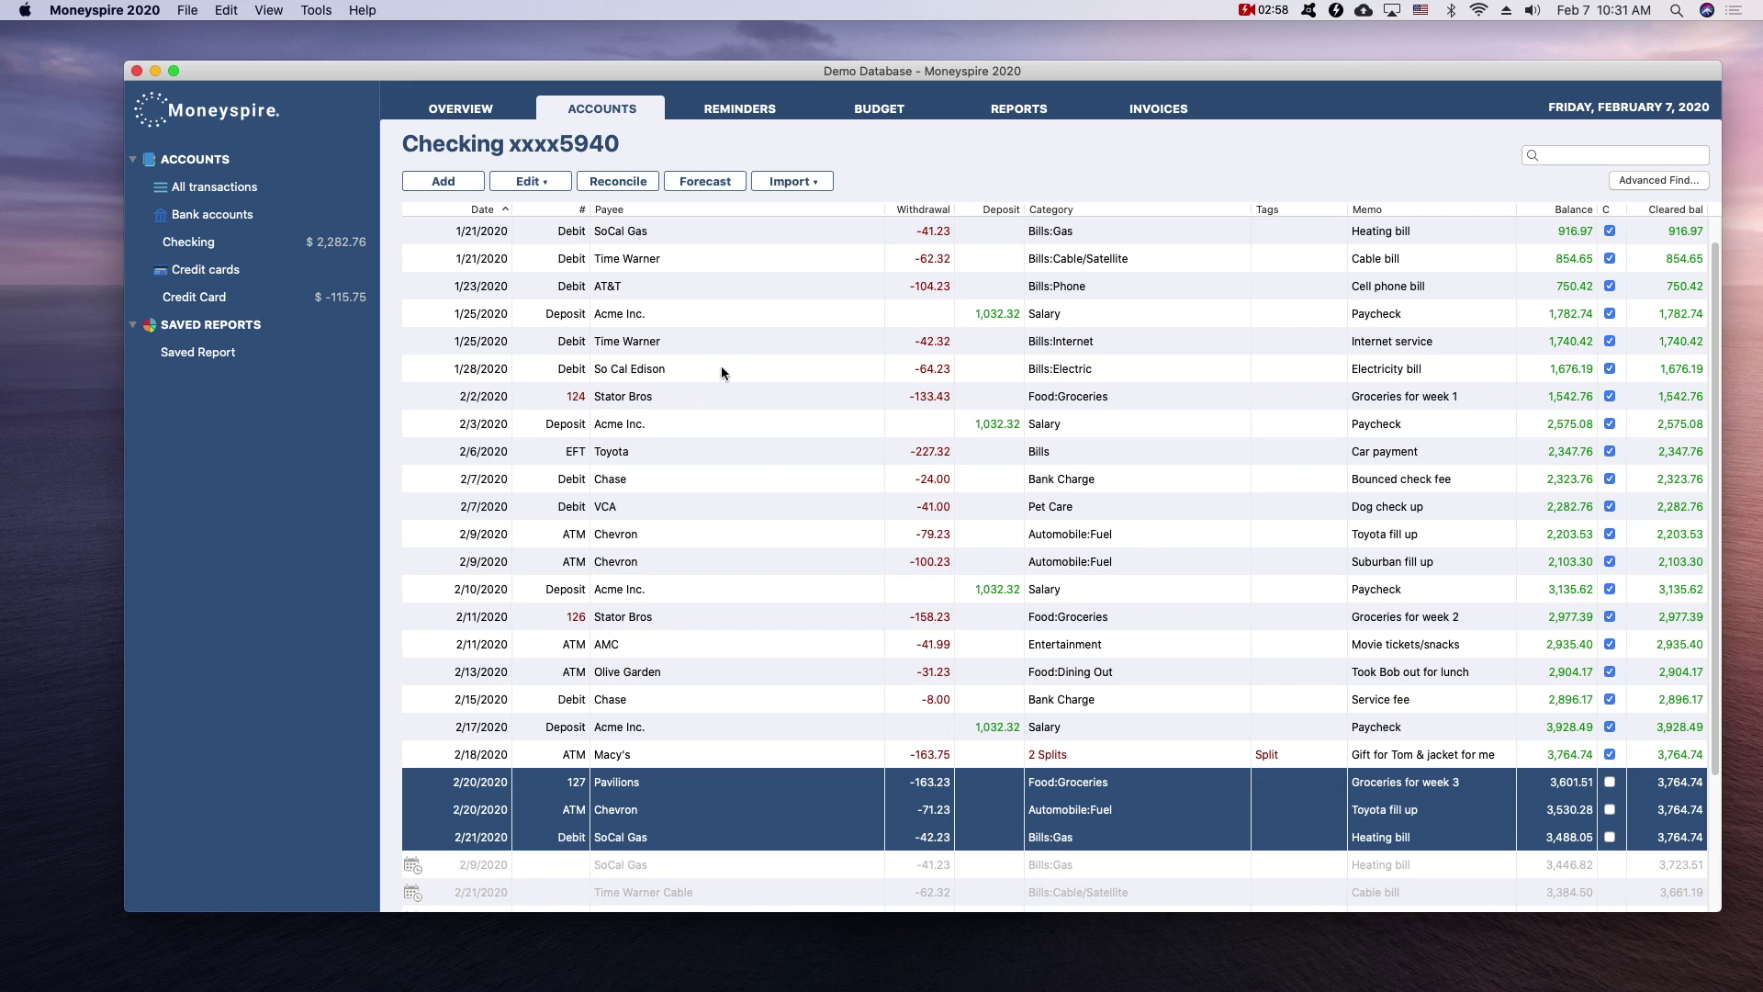
pyautogui.click(547, 180)
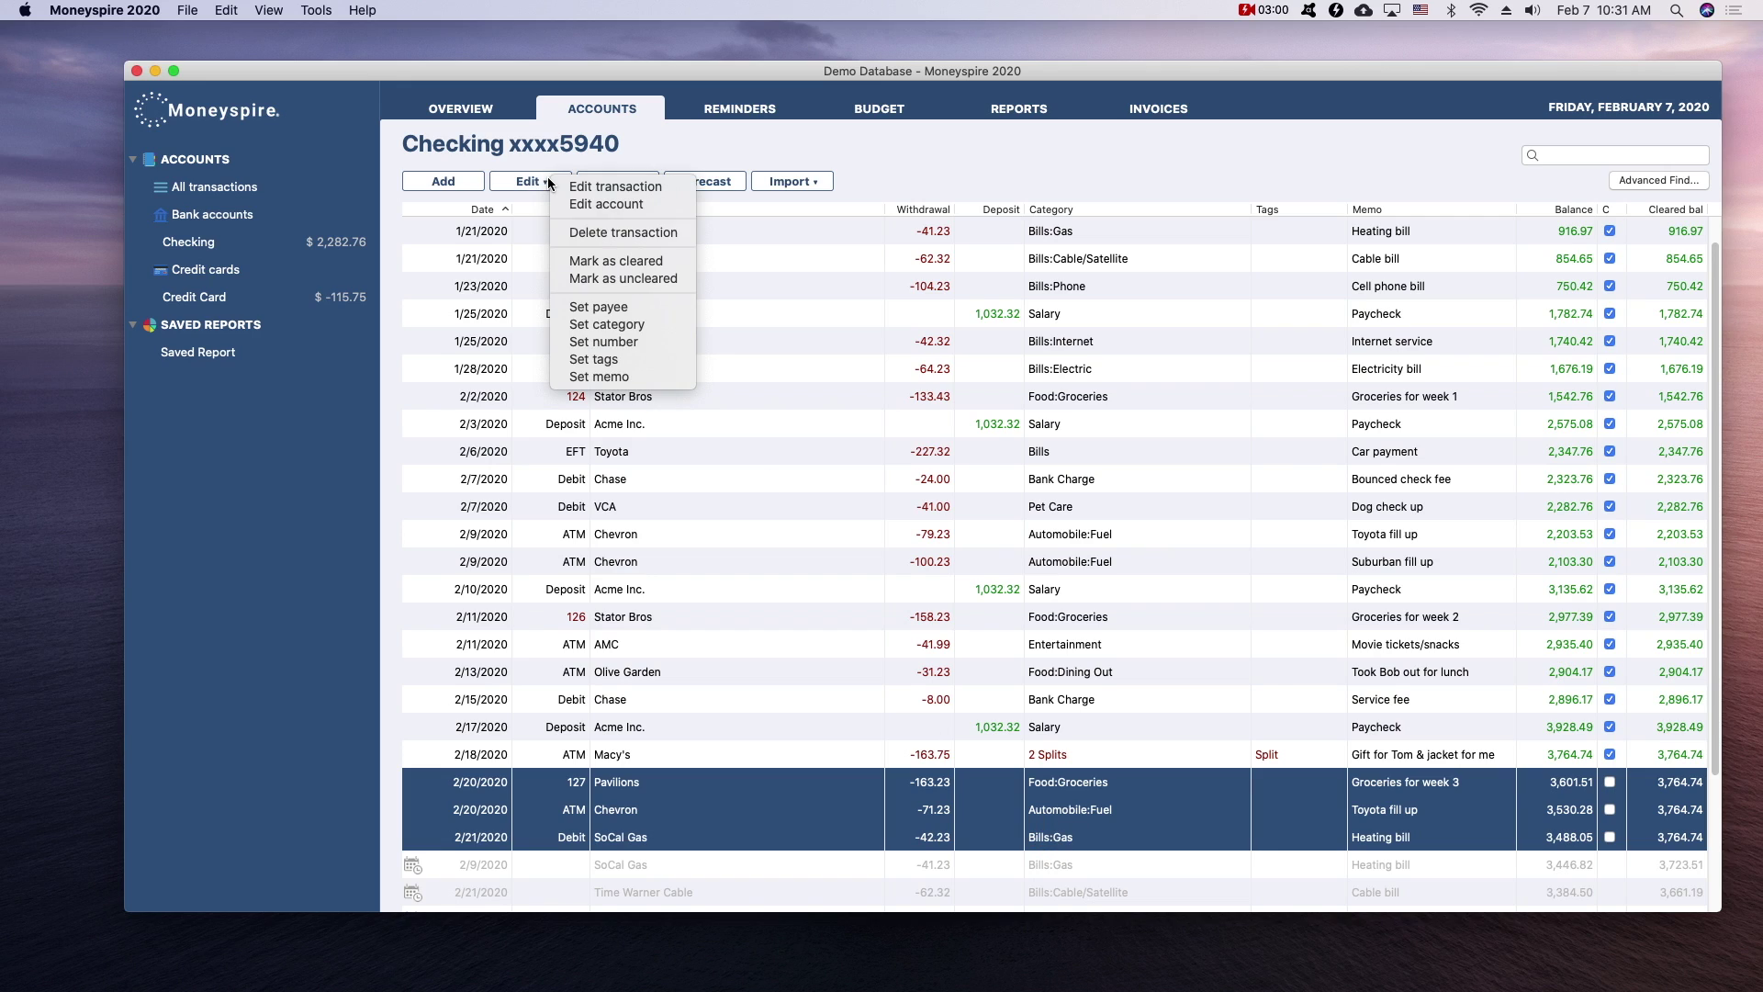
pyautogui.click(618, 329)
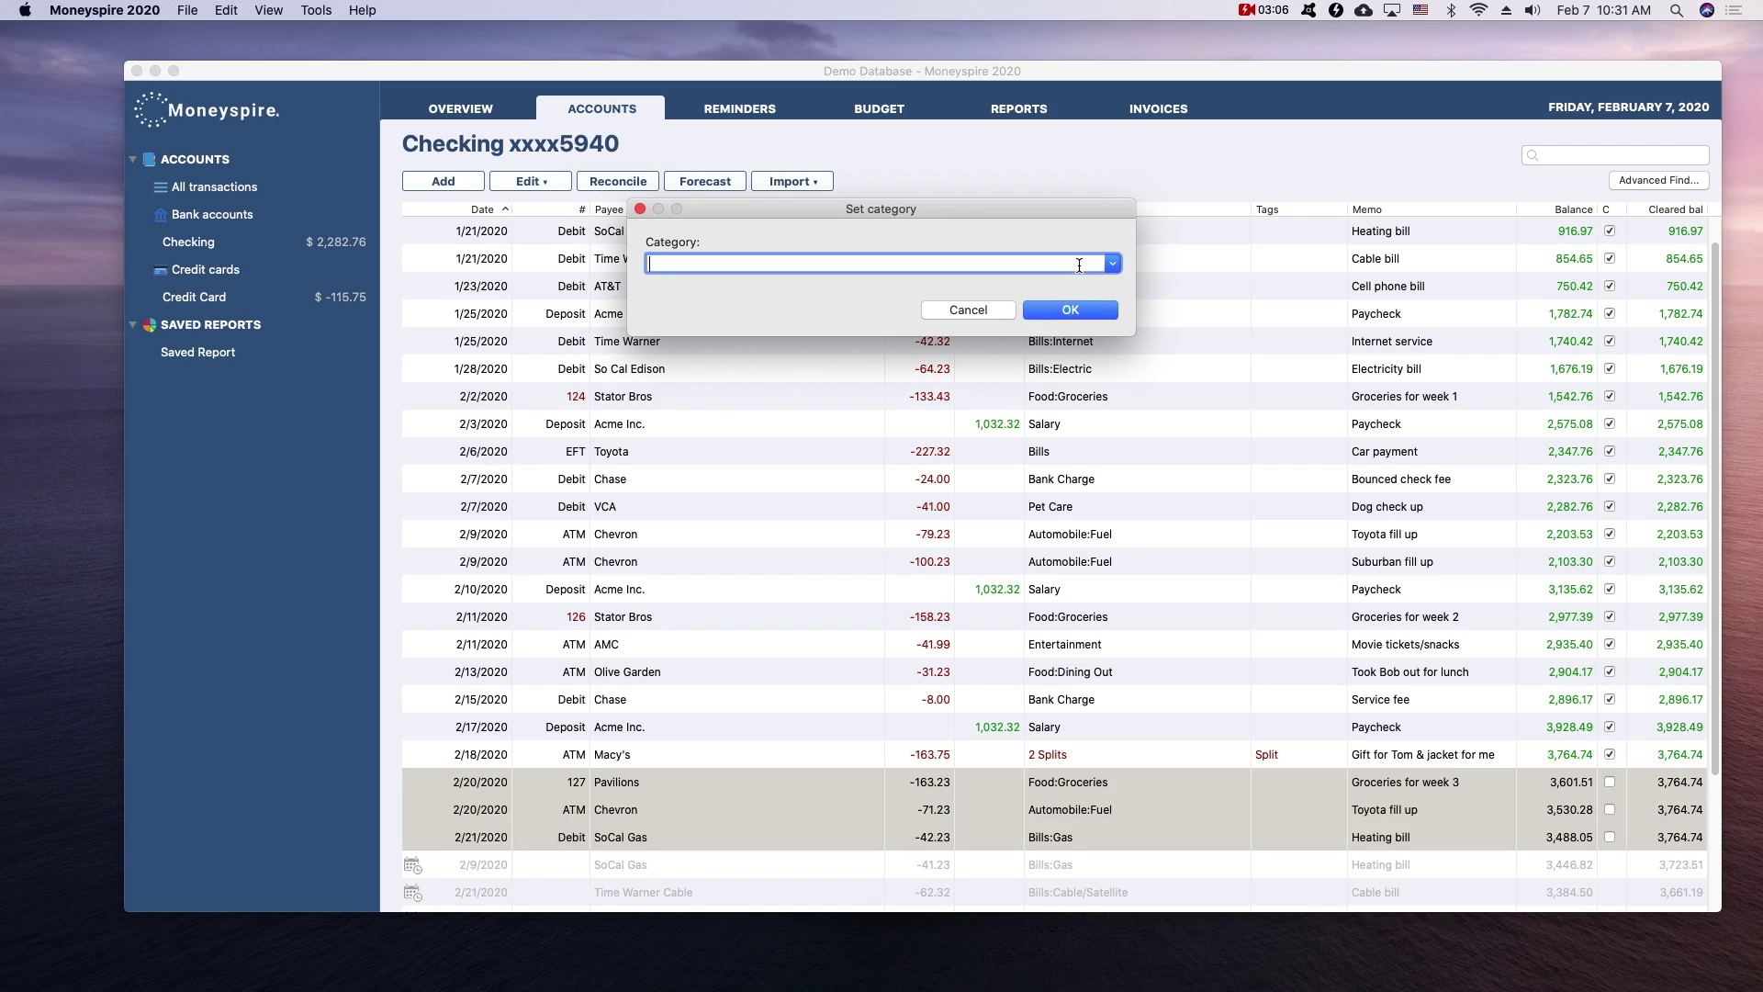
pyautogui.write('miscellaneous')
pyautogui.click(1074, 310)
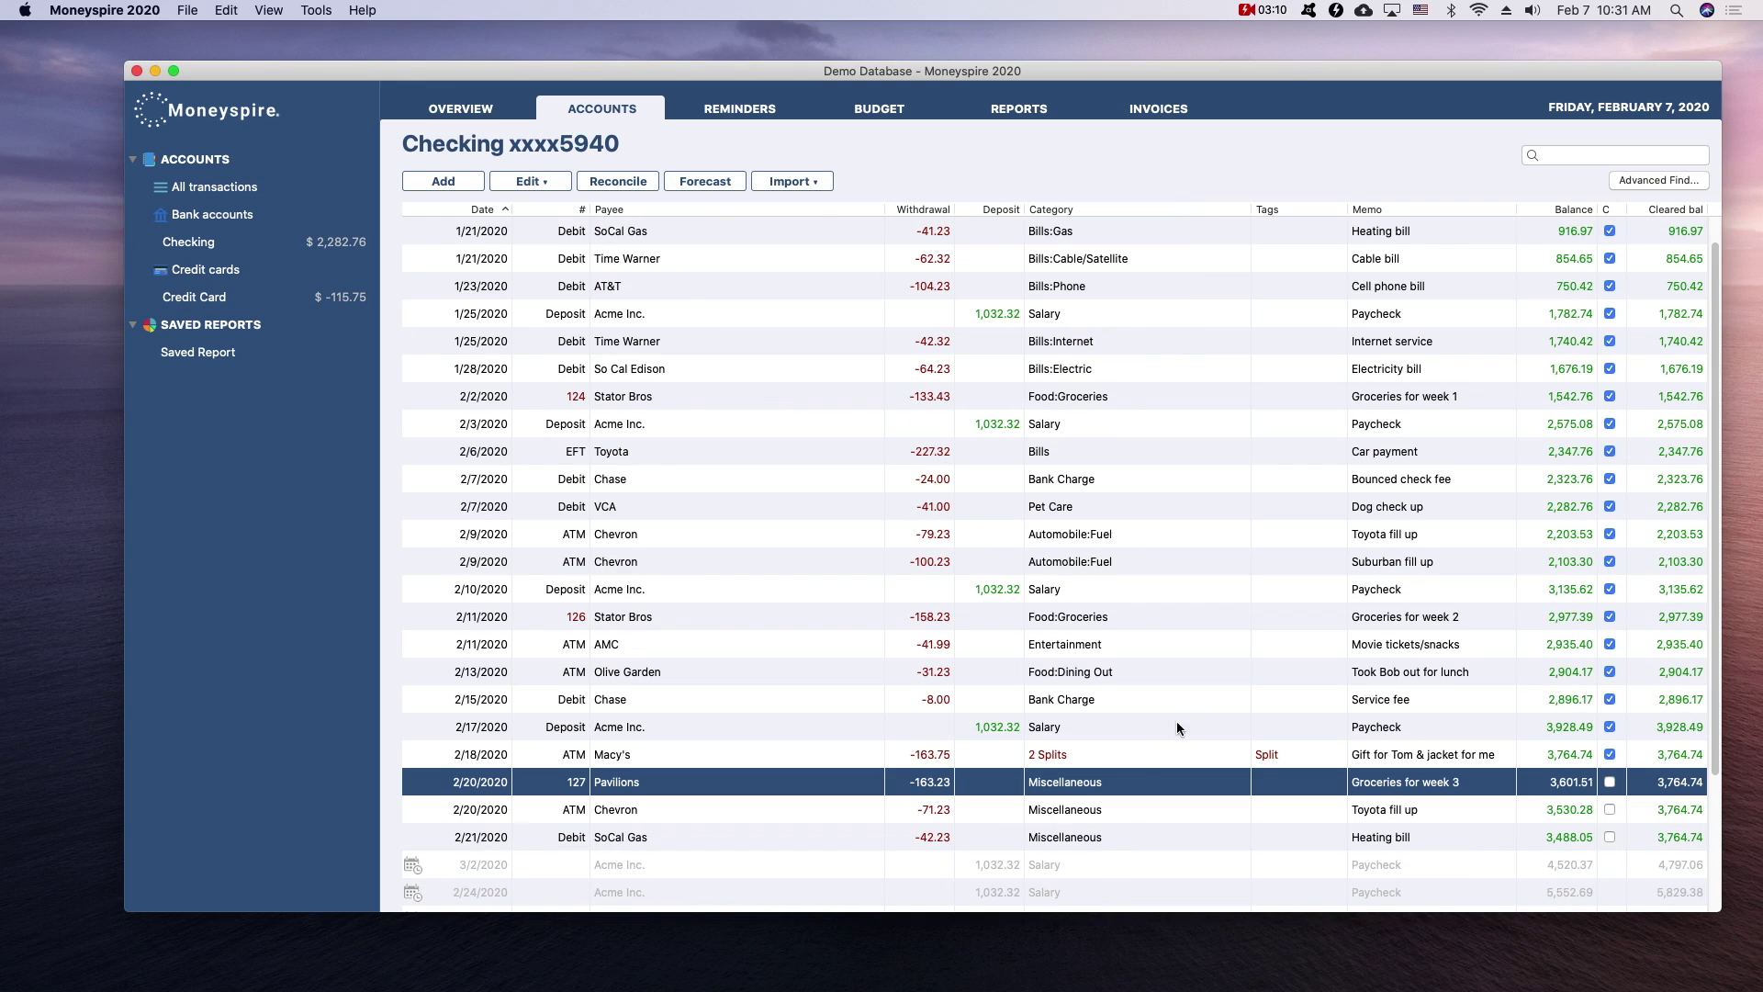
pyautogui.moveTo(1092, 780); pyautogui.dragTo(1098, 838)
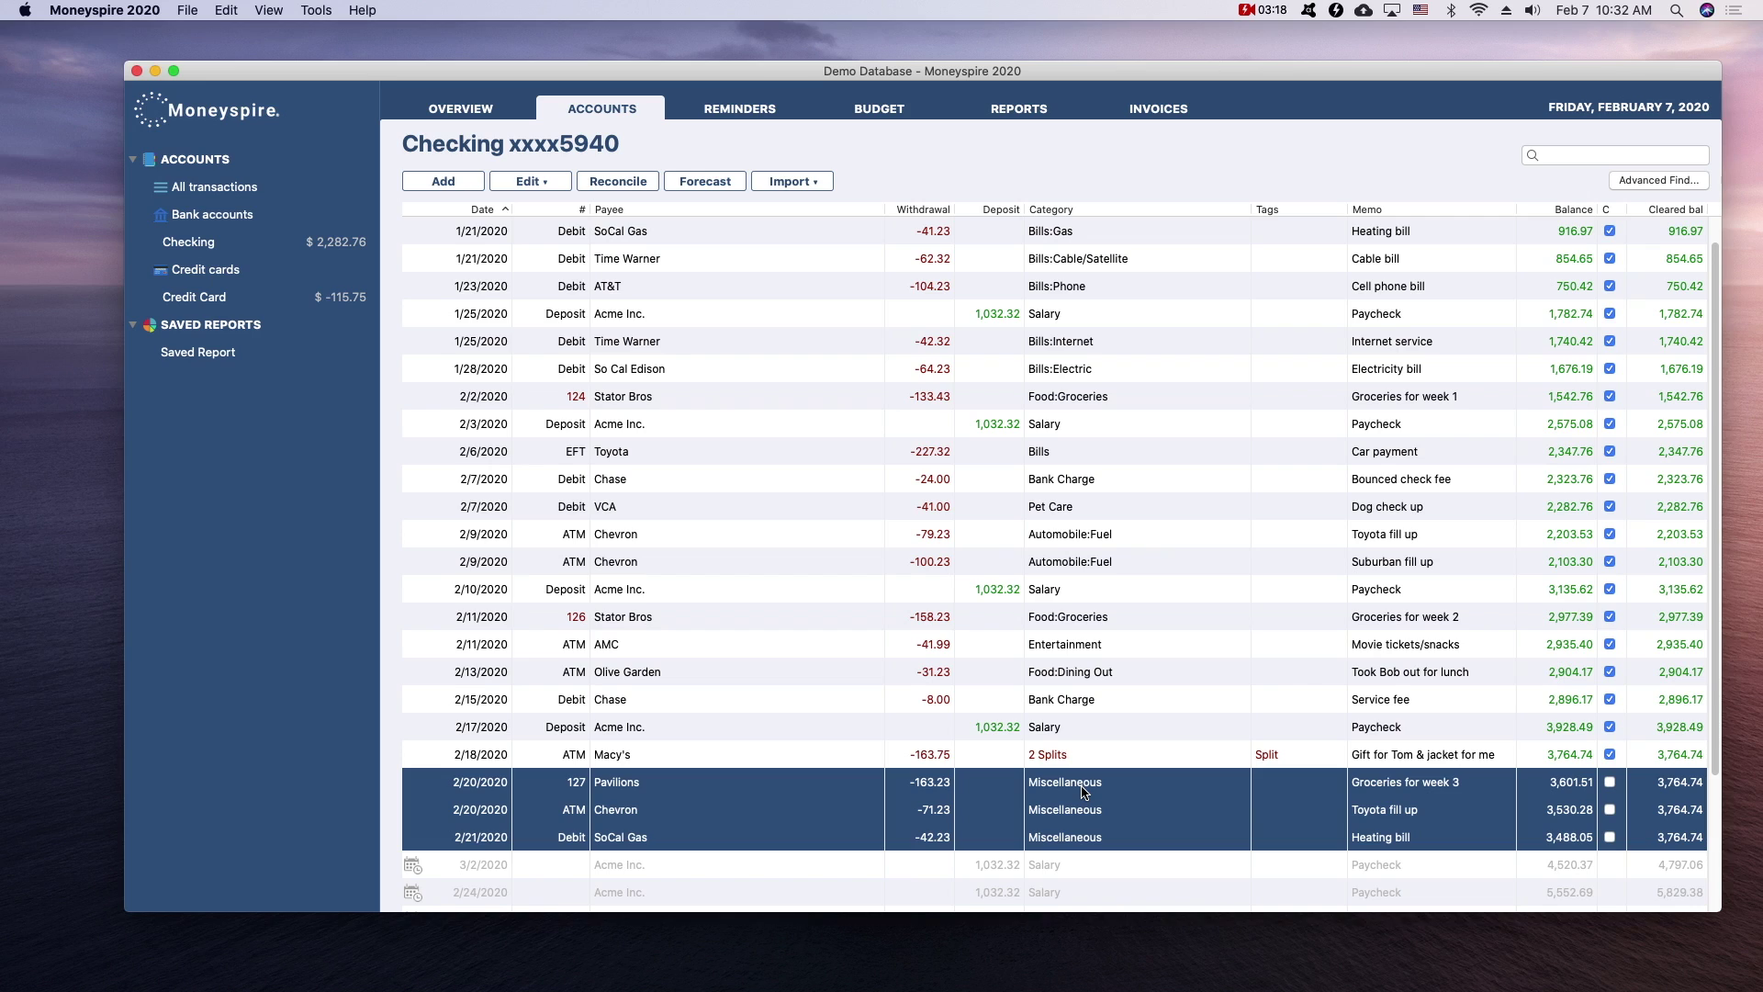
pyautogui.click(545, 182)
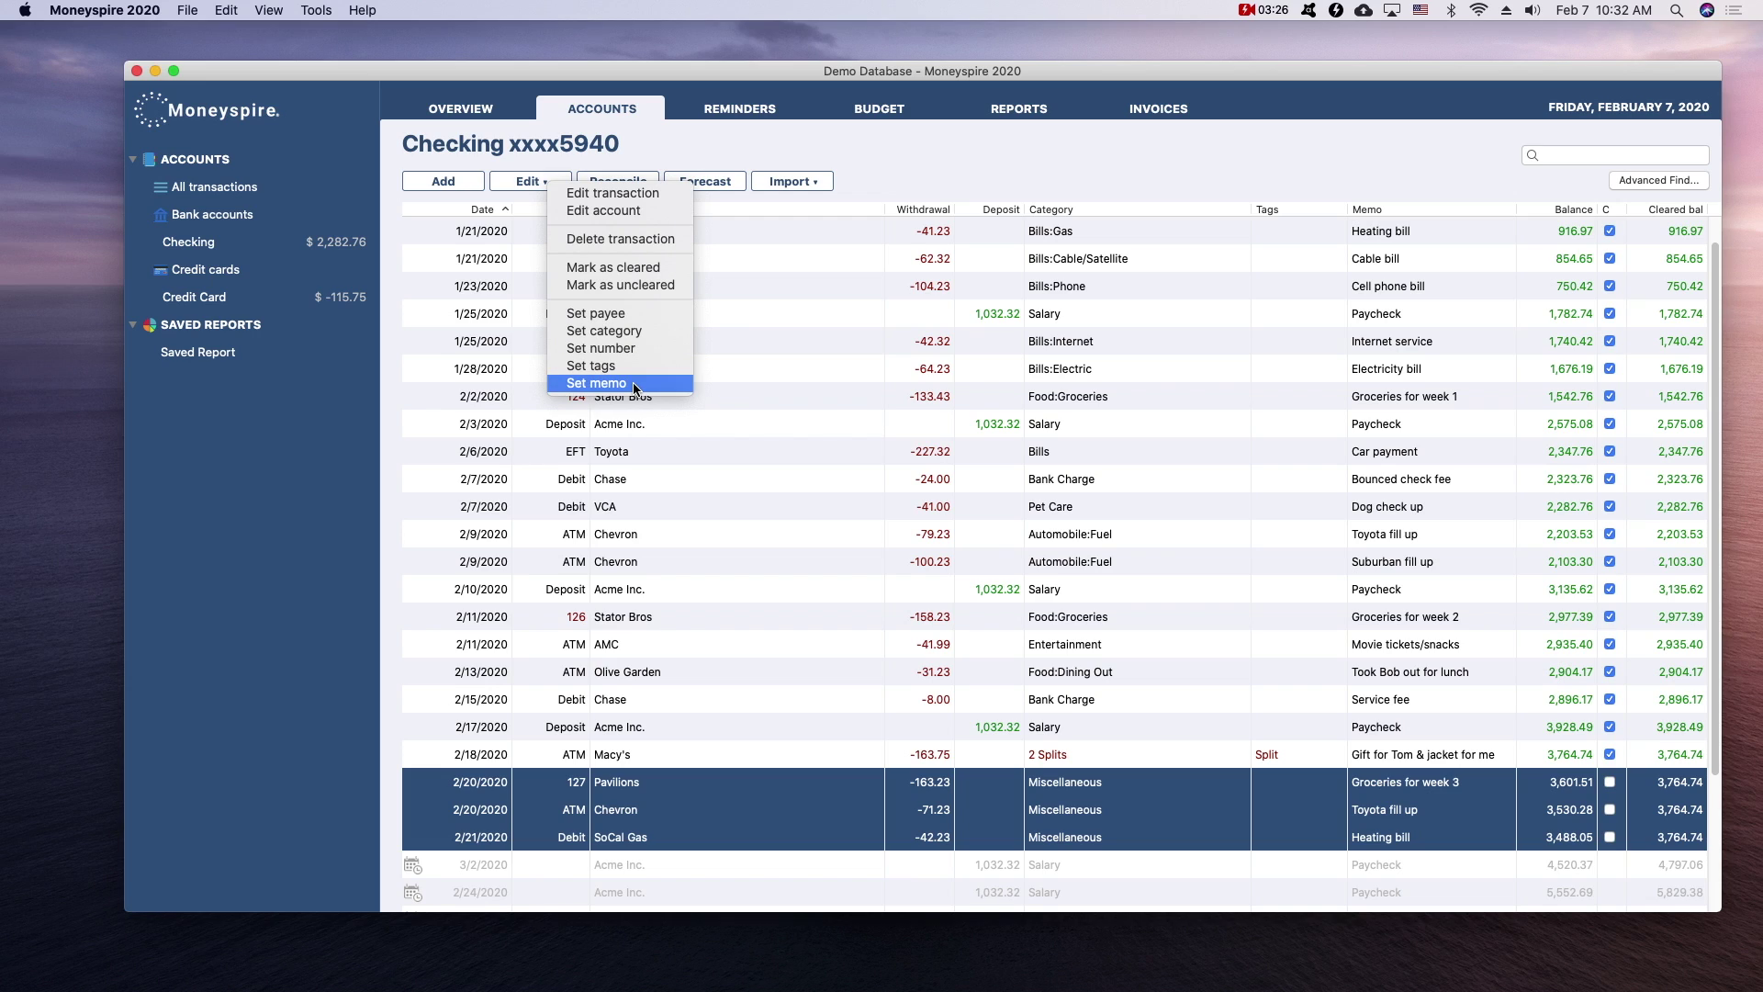
# Step: Delete the 2/20 Pavilions, 2/20 Chevron and 2/21 SoCal Gas transactions from the Checking account together
pyautogui.click(786, 790)
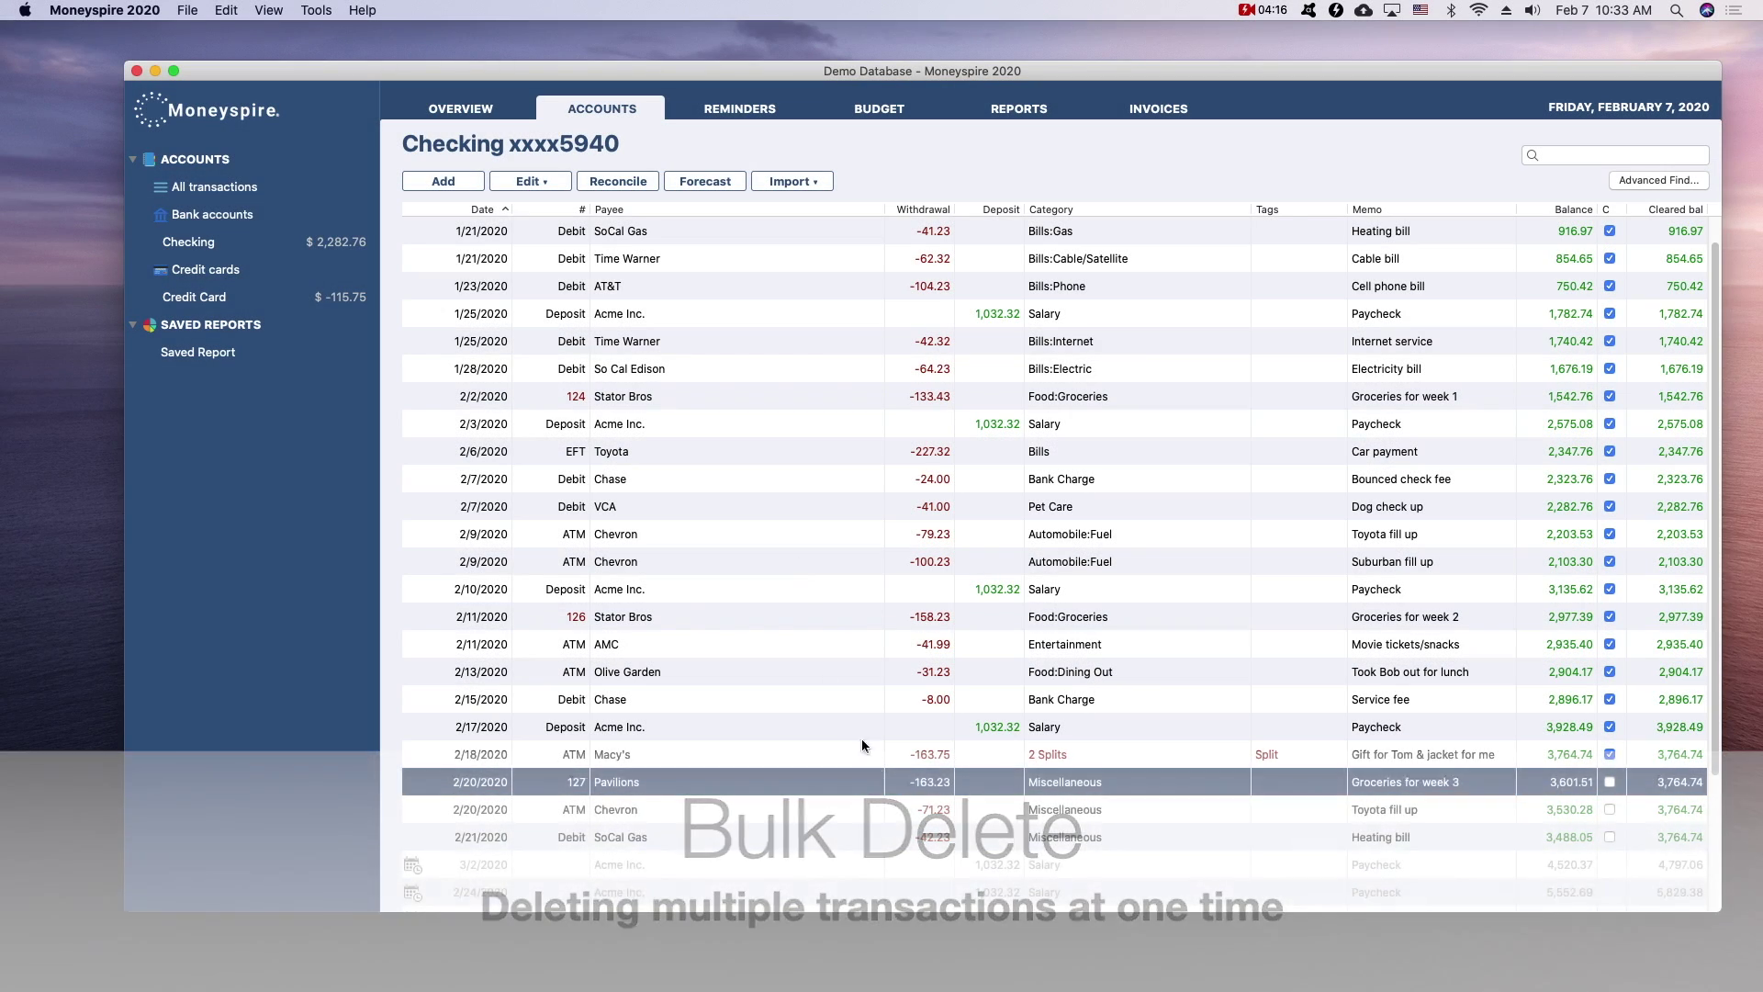
pyautogui.keyDown('shift'); pyautogui.click(907, 801); pyautogui.keyUp('shift')
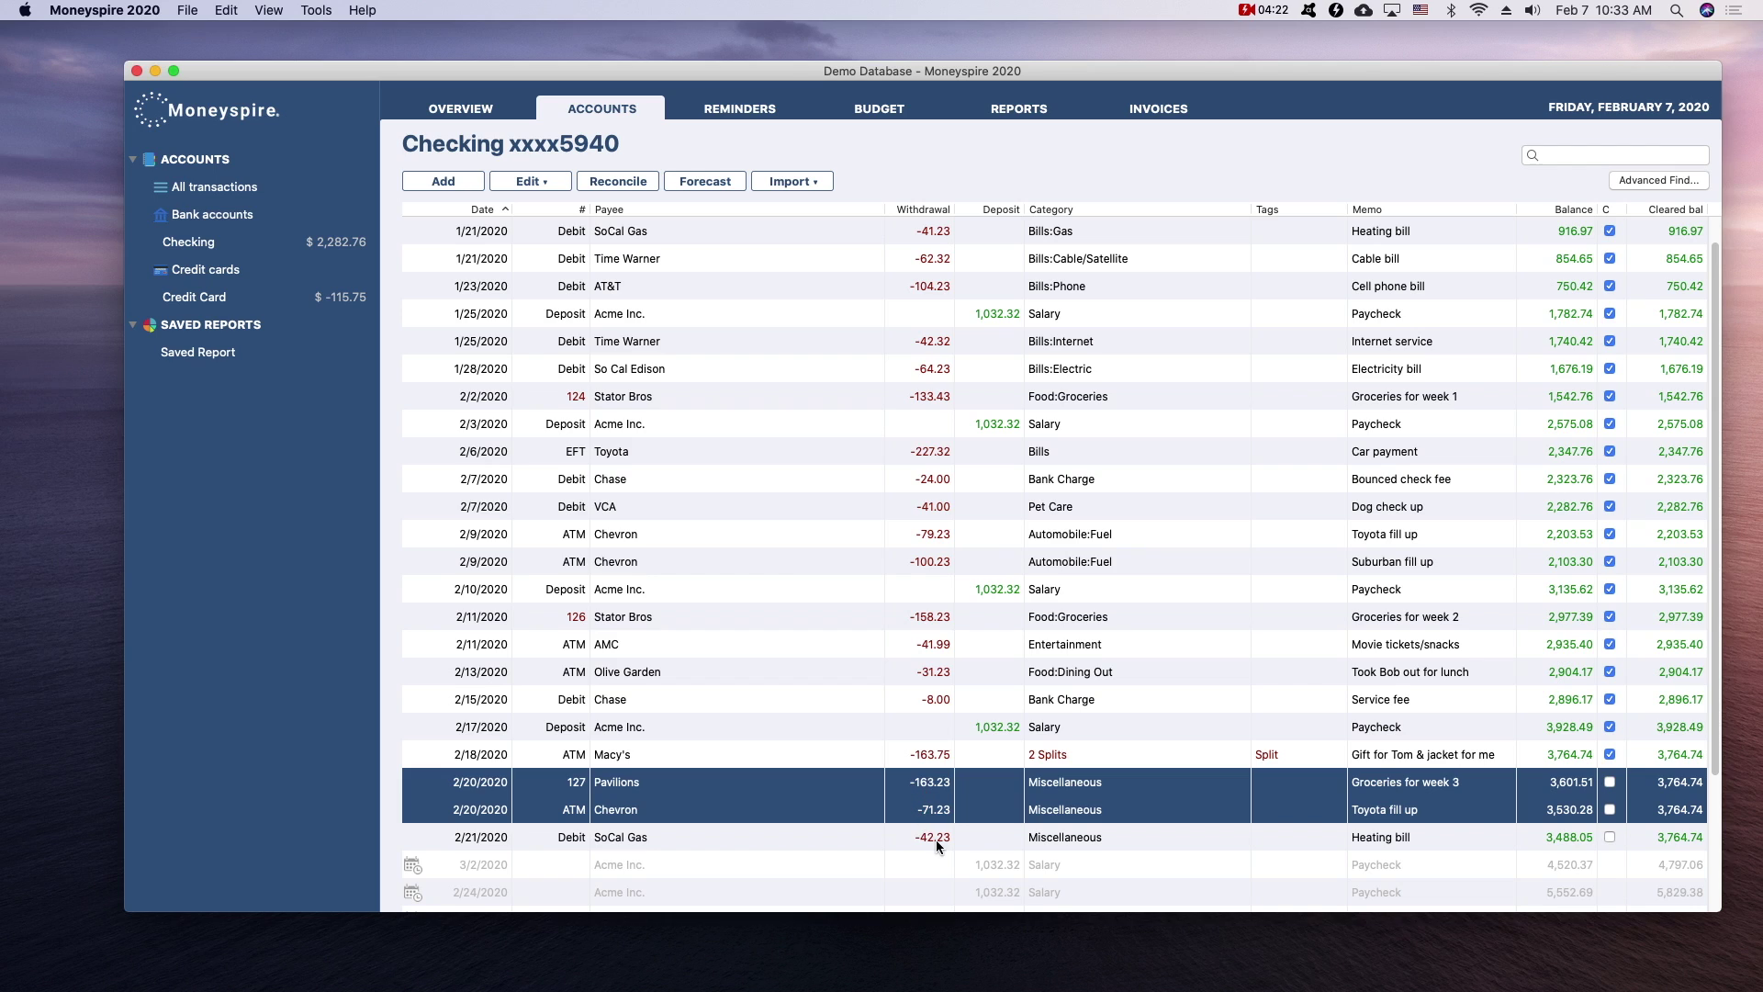
pyautogui.keyDown('shift'); pyautogui.click(935, 839); pyautogui.keyUp('shift')
pyautogui.click(554, 183)
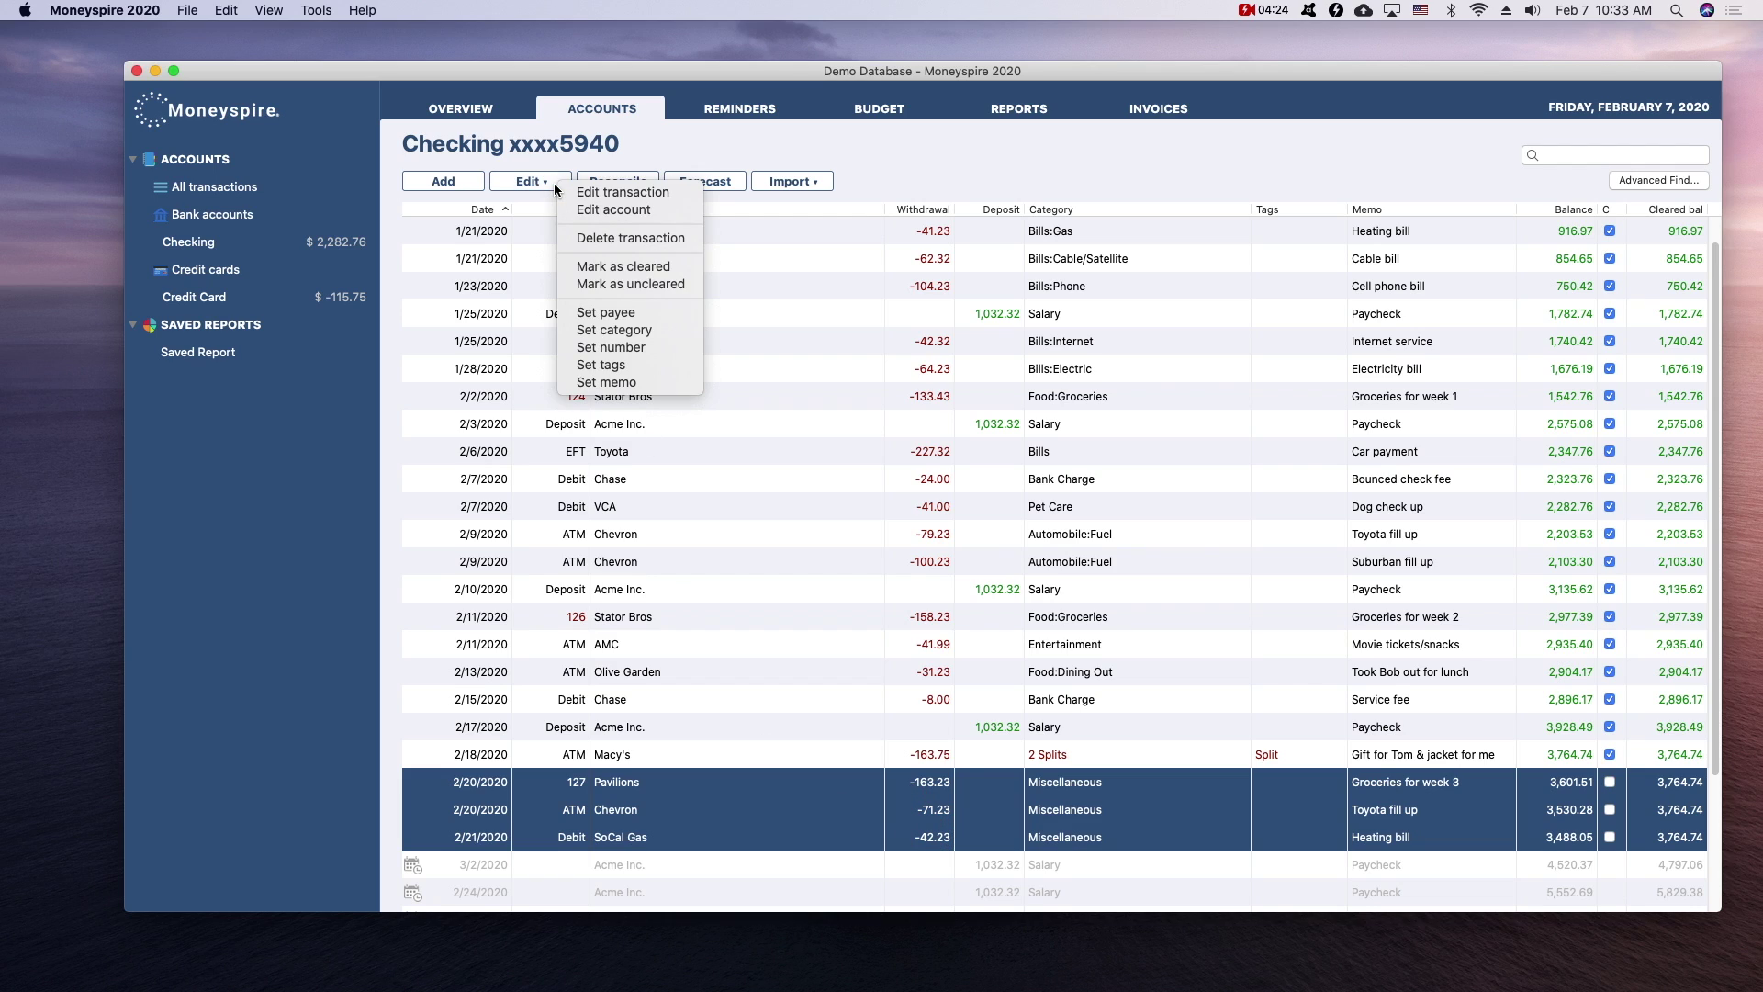
pyautogui.click(603, 240)
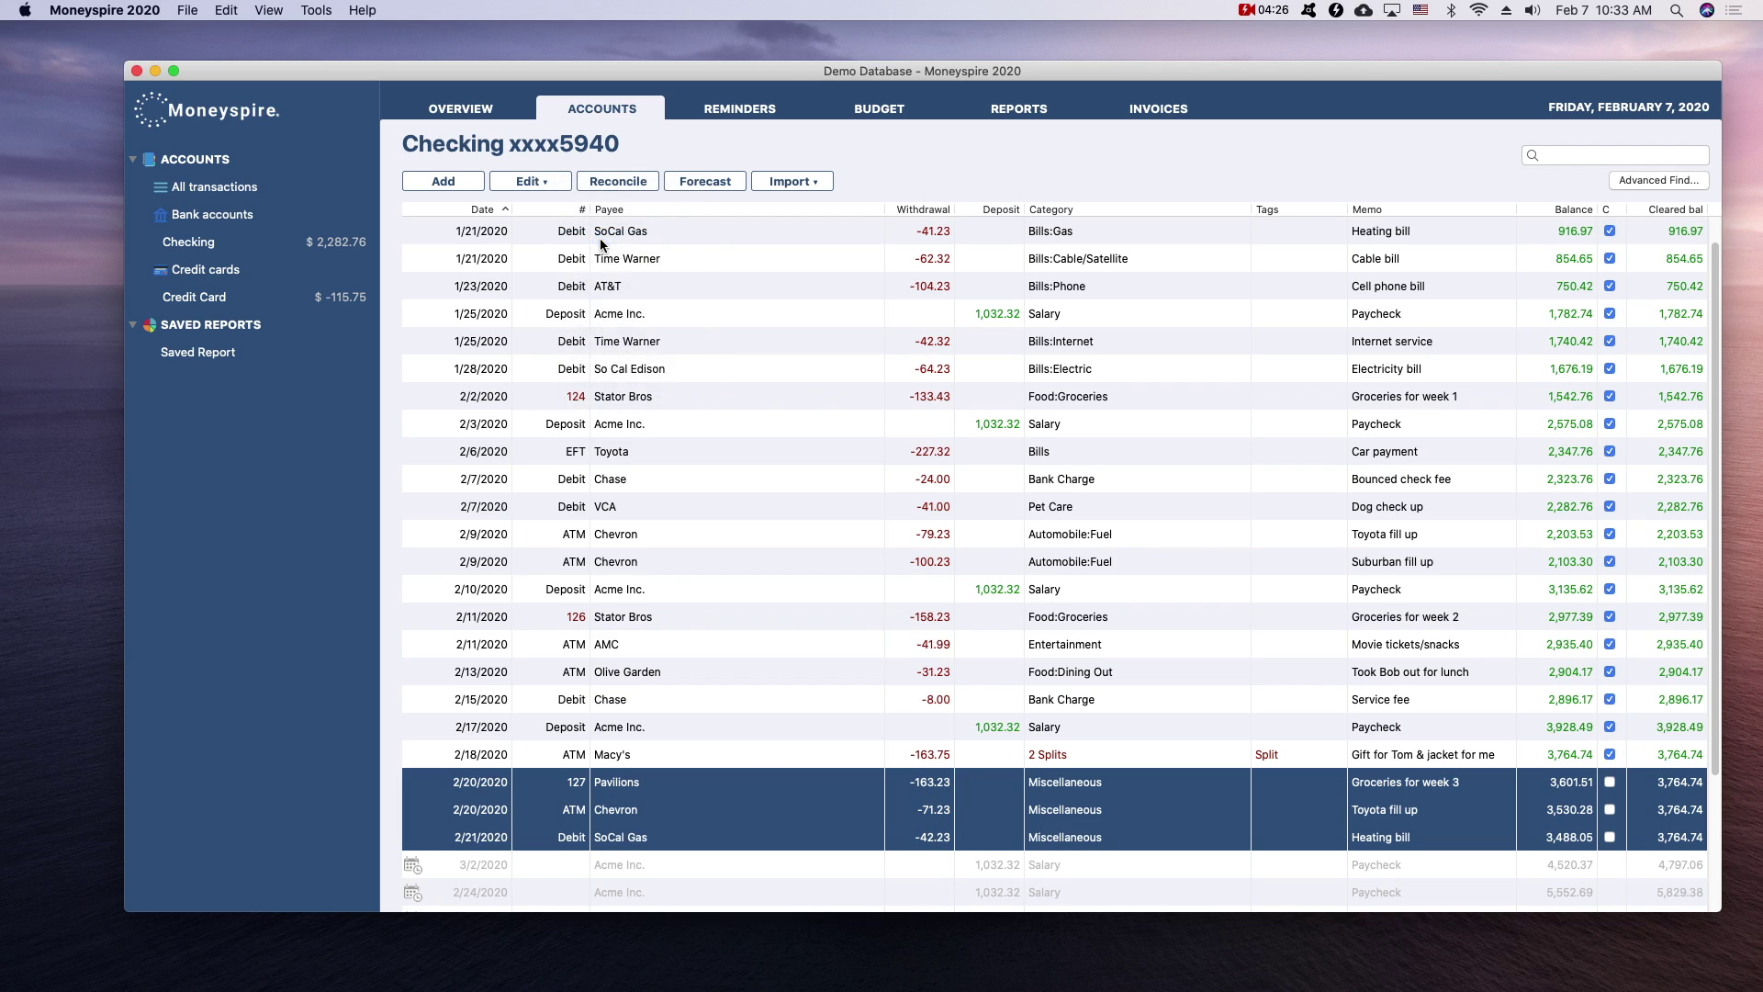
pyautogui.click(1018, 342)
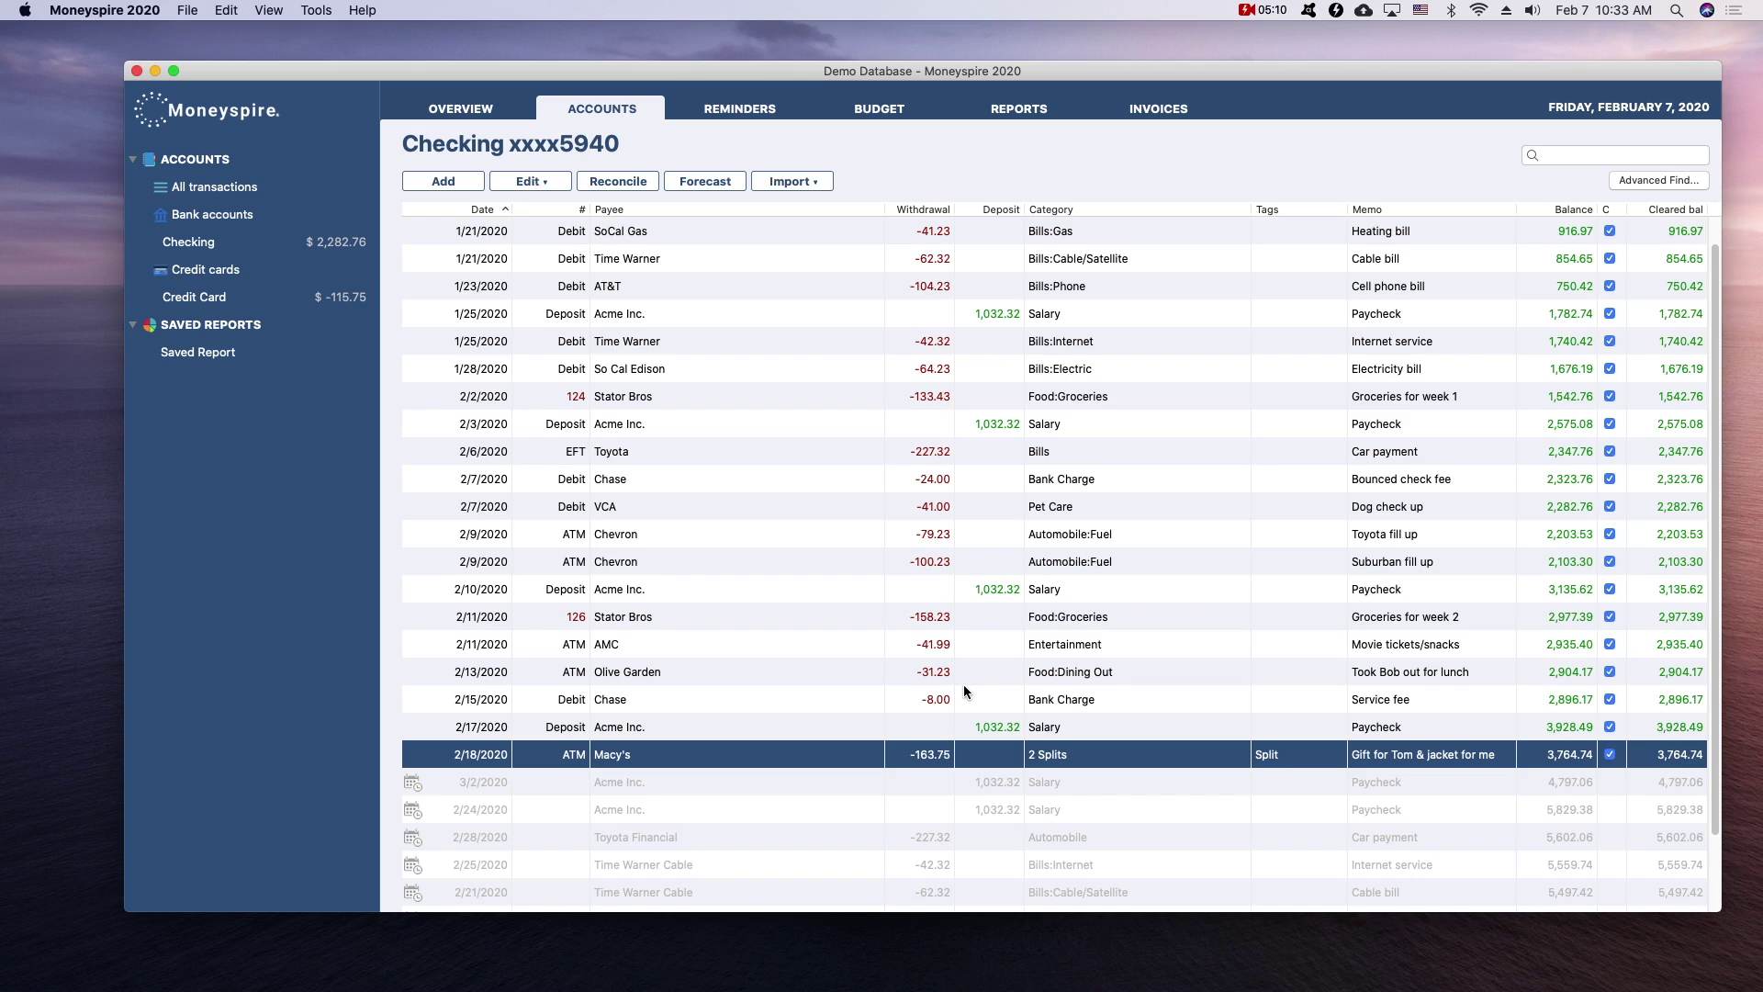
# Step: Move the 2/15 Chase service fee transaction from the Checking account to the Credit Card account by cutting and pasting it
pyautogui.rightClick(909, 704)
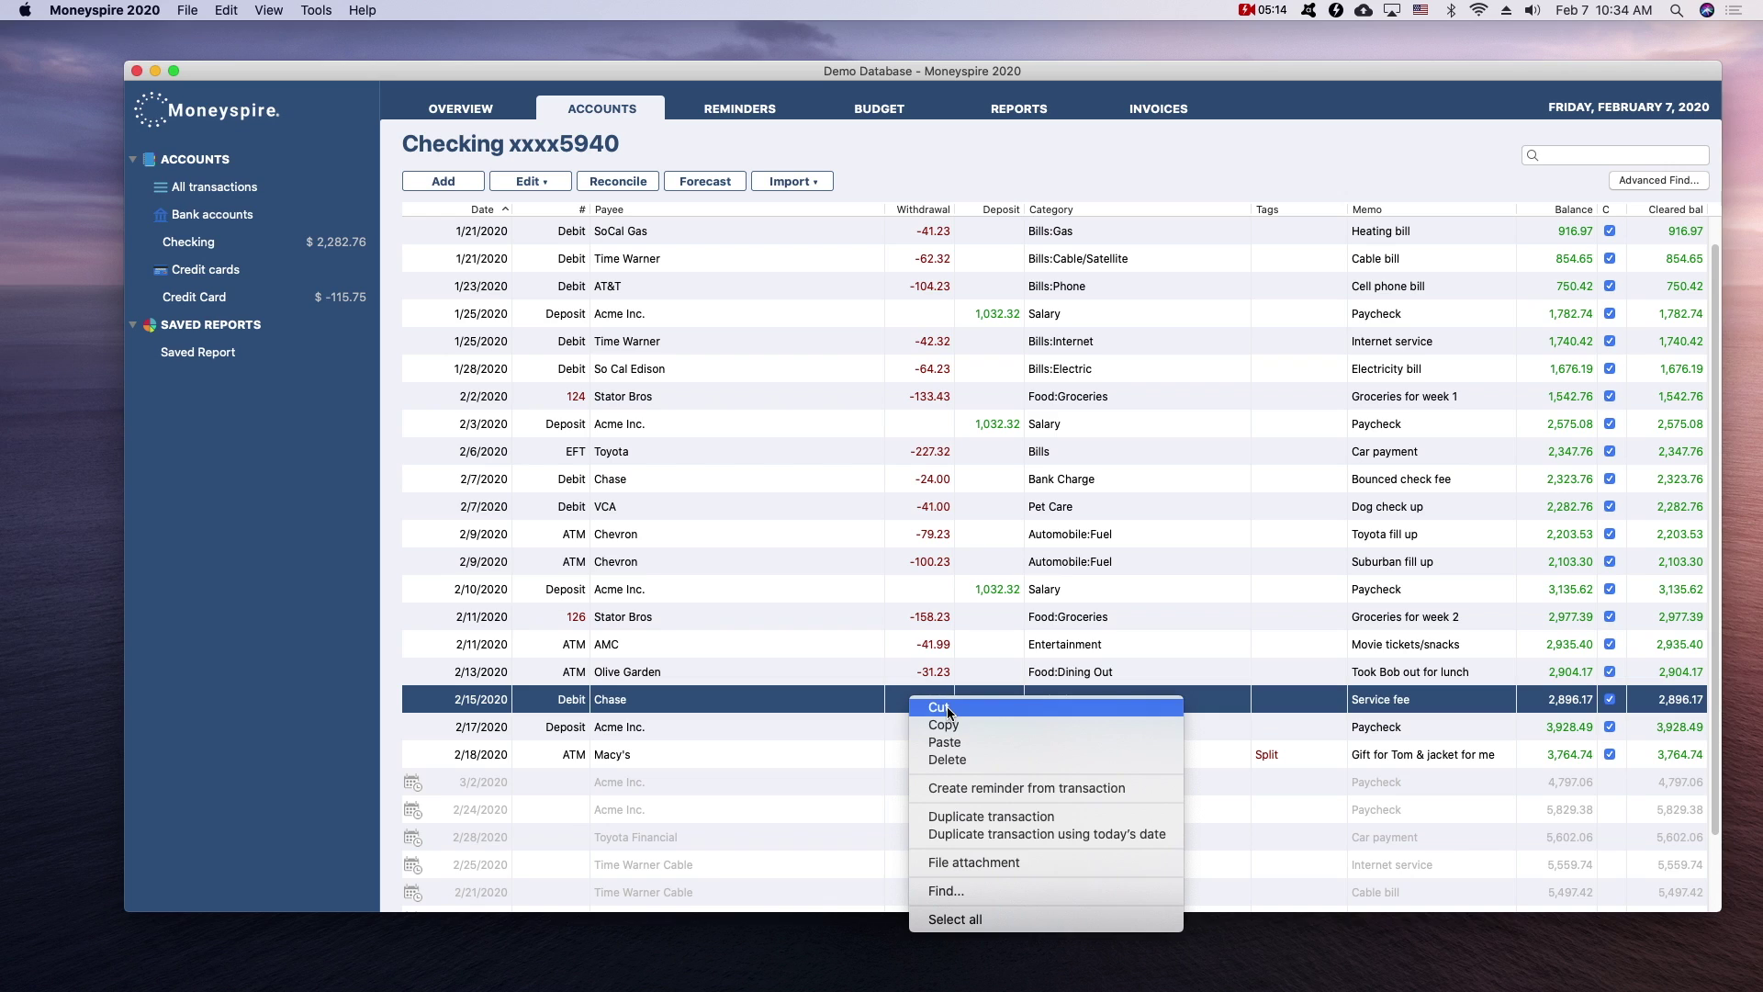
pyautogui.click(945, 707)
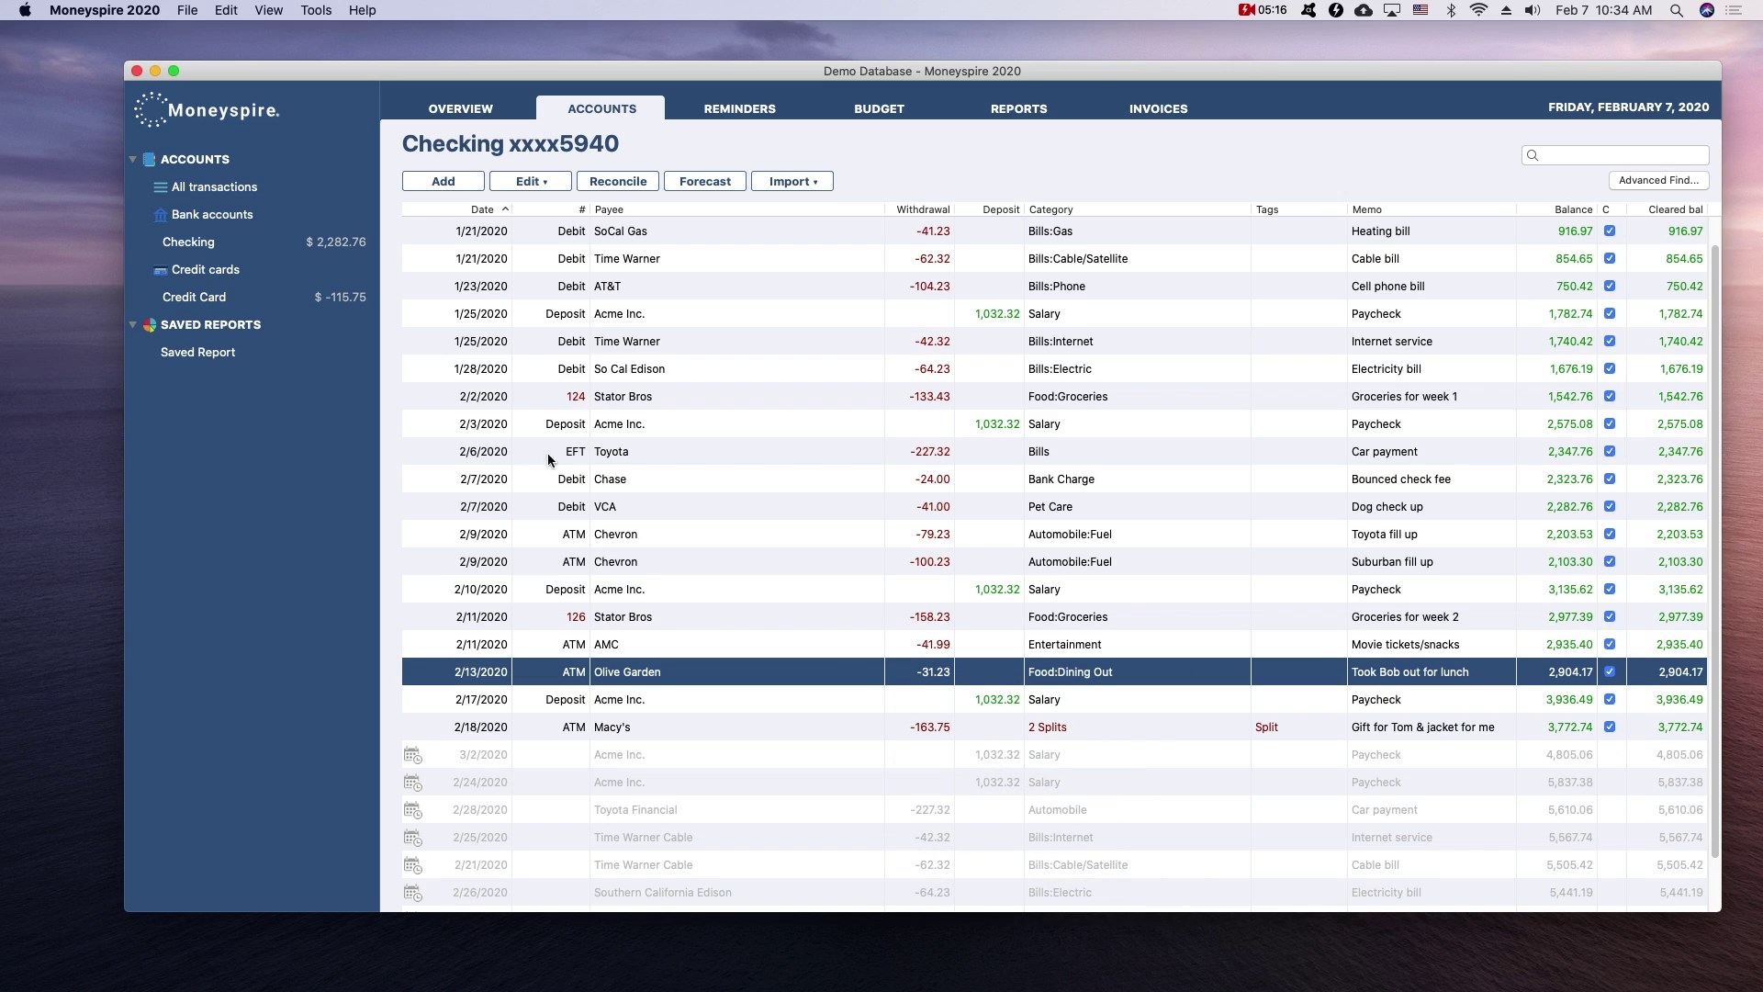
pyautogui.click(267, 304)
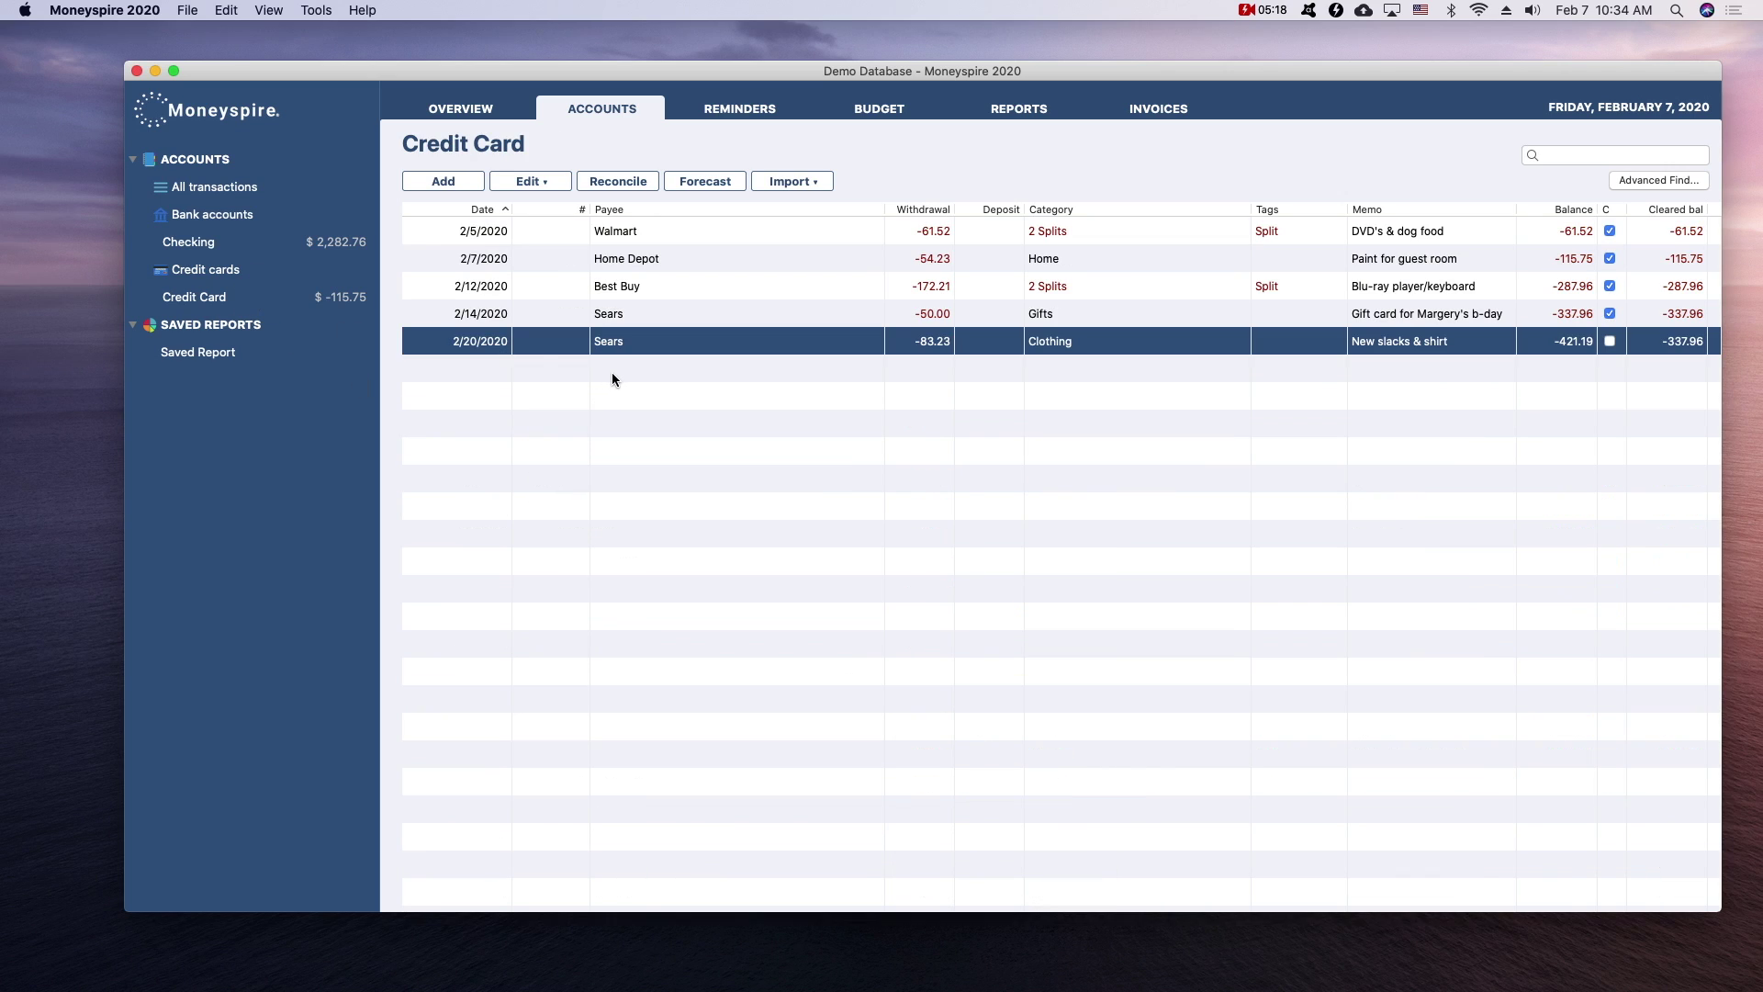
pyautogui.rightClick(623, 349)
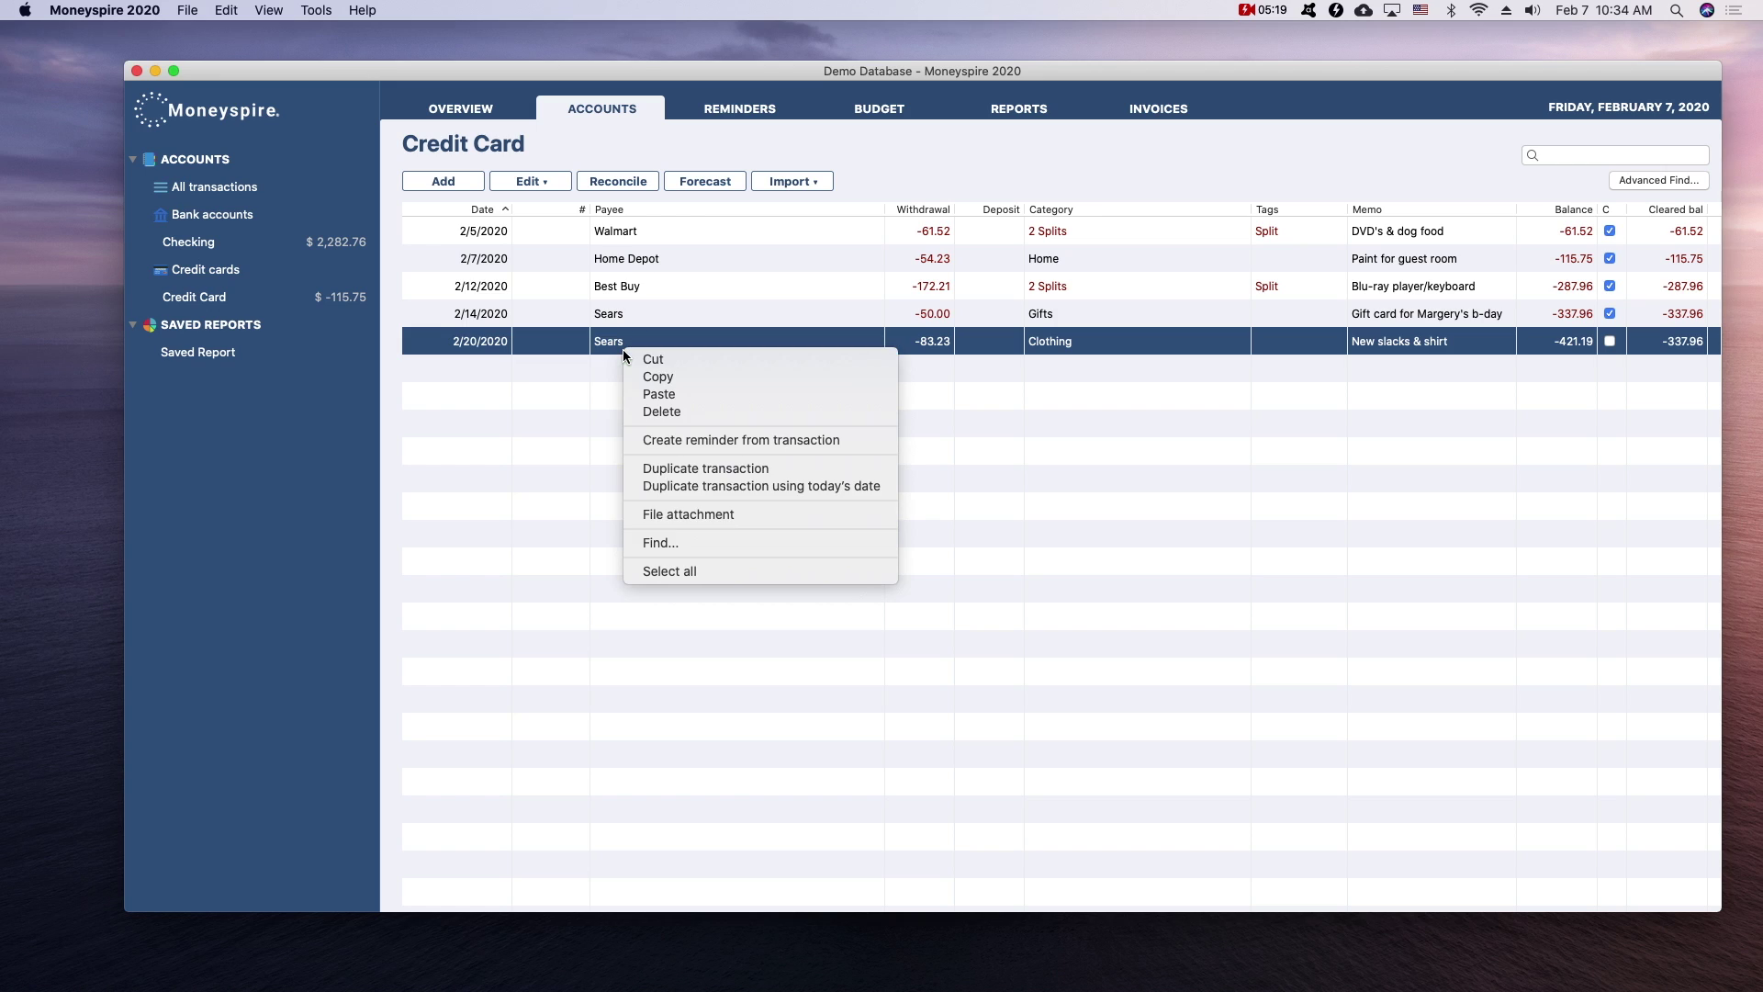
pyautogui.click(674, 394)
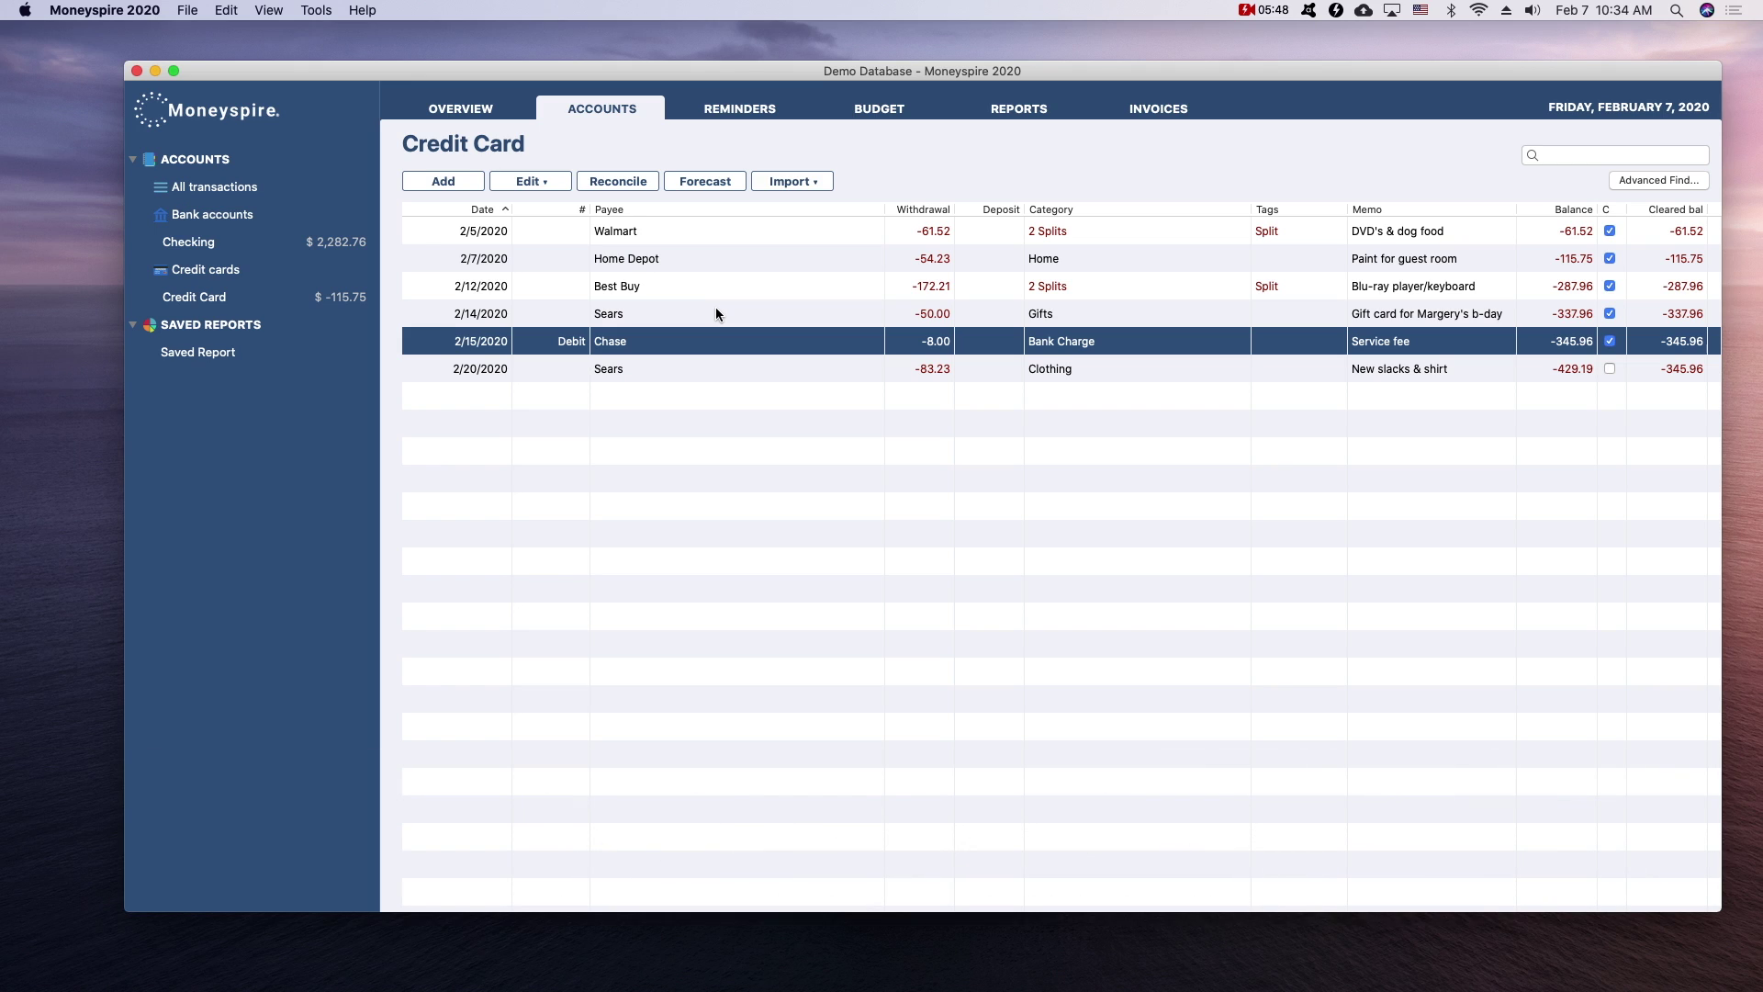
# Step: Copy the 2/14 Sears and 2/15 Chase transactions from the Credit Card account and paste them into Checking
pyautogui.click(715, 309)
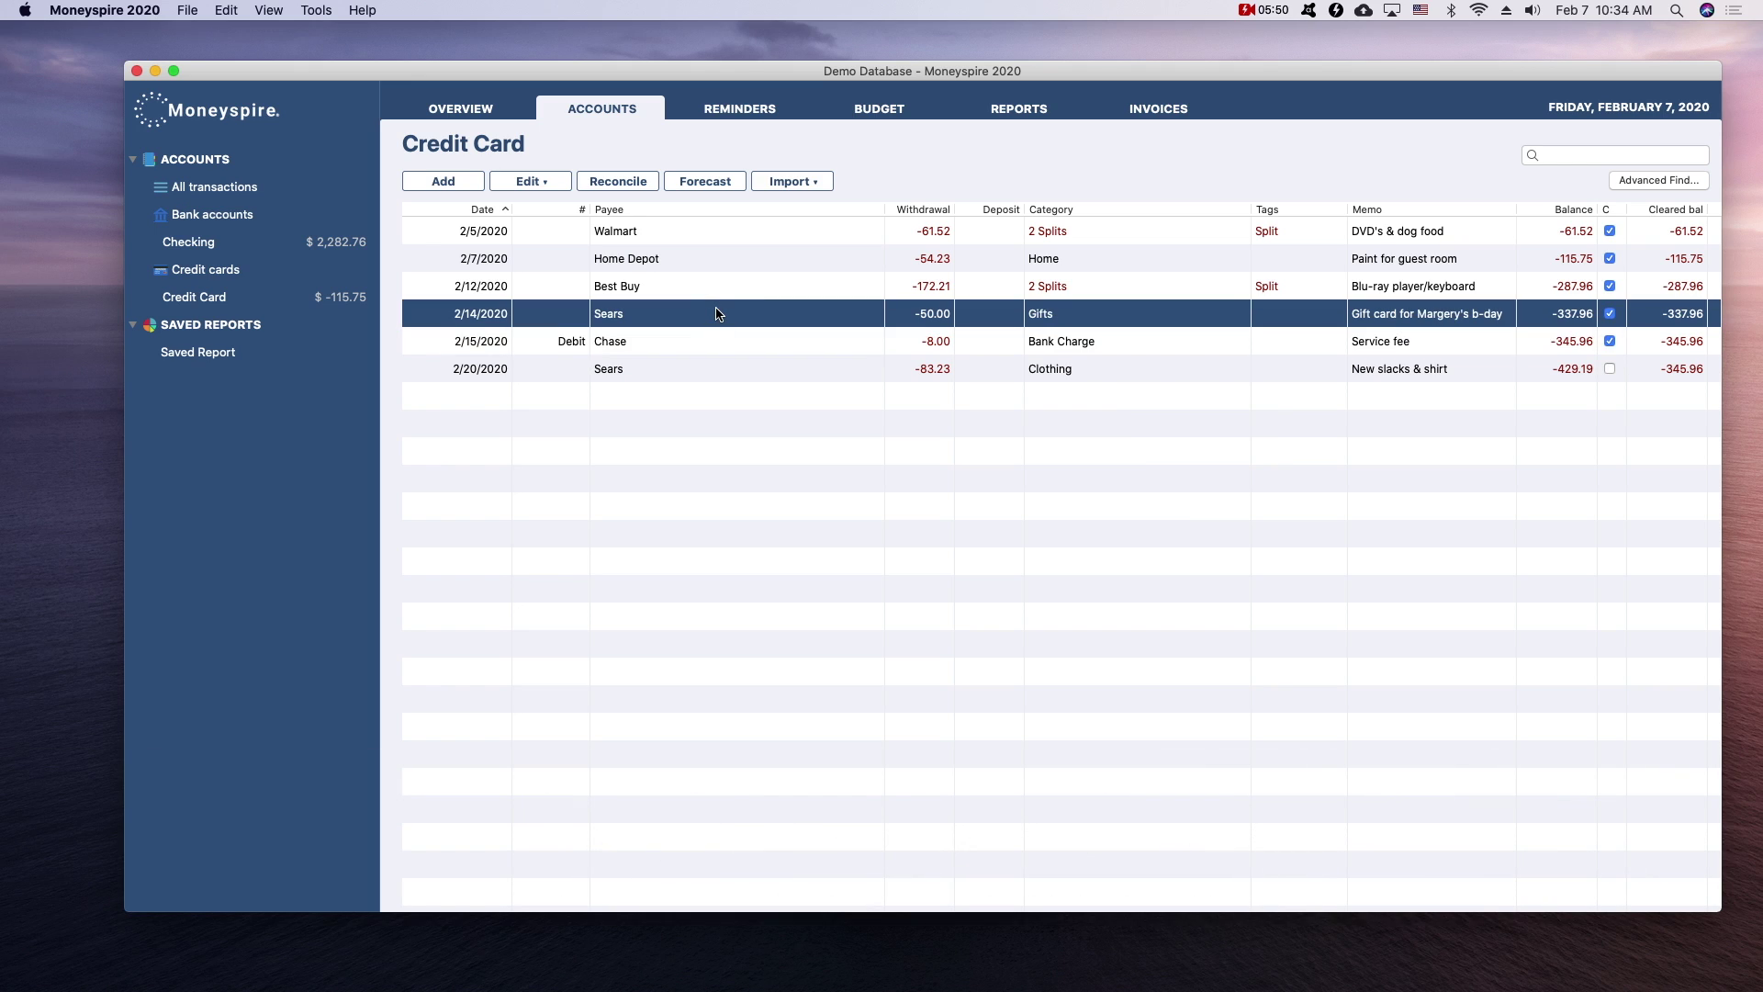
pyautogui.keyDown('shift'); pyautogui.click(715, 338); pyautogui.keyUp('shift')
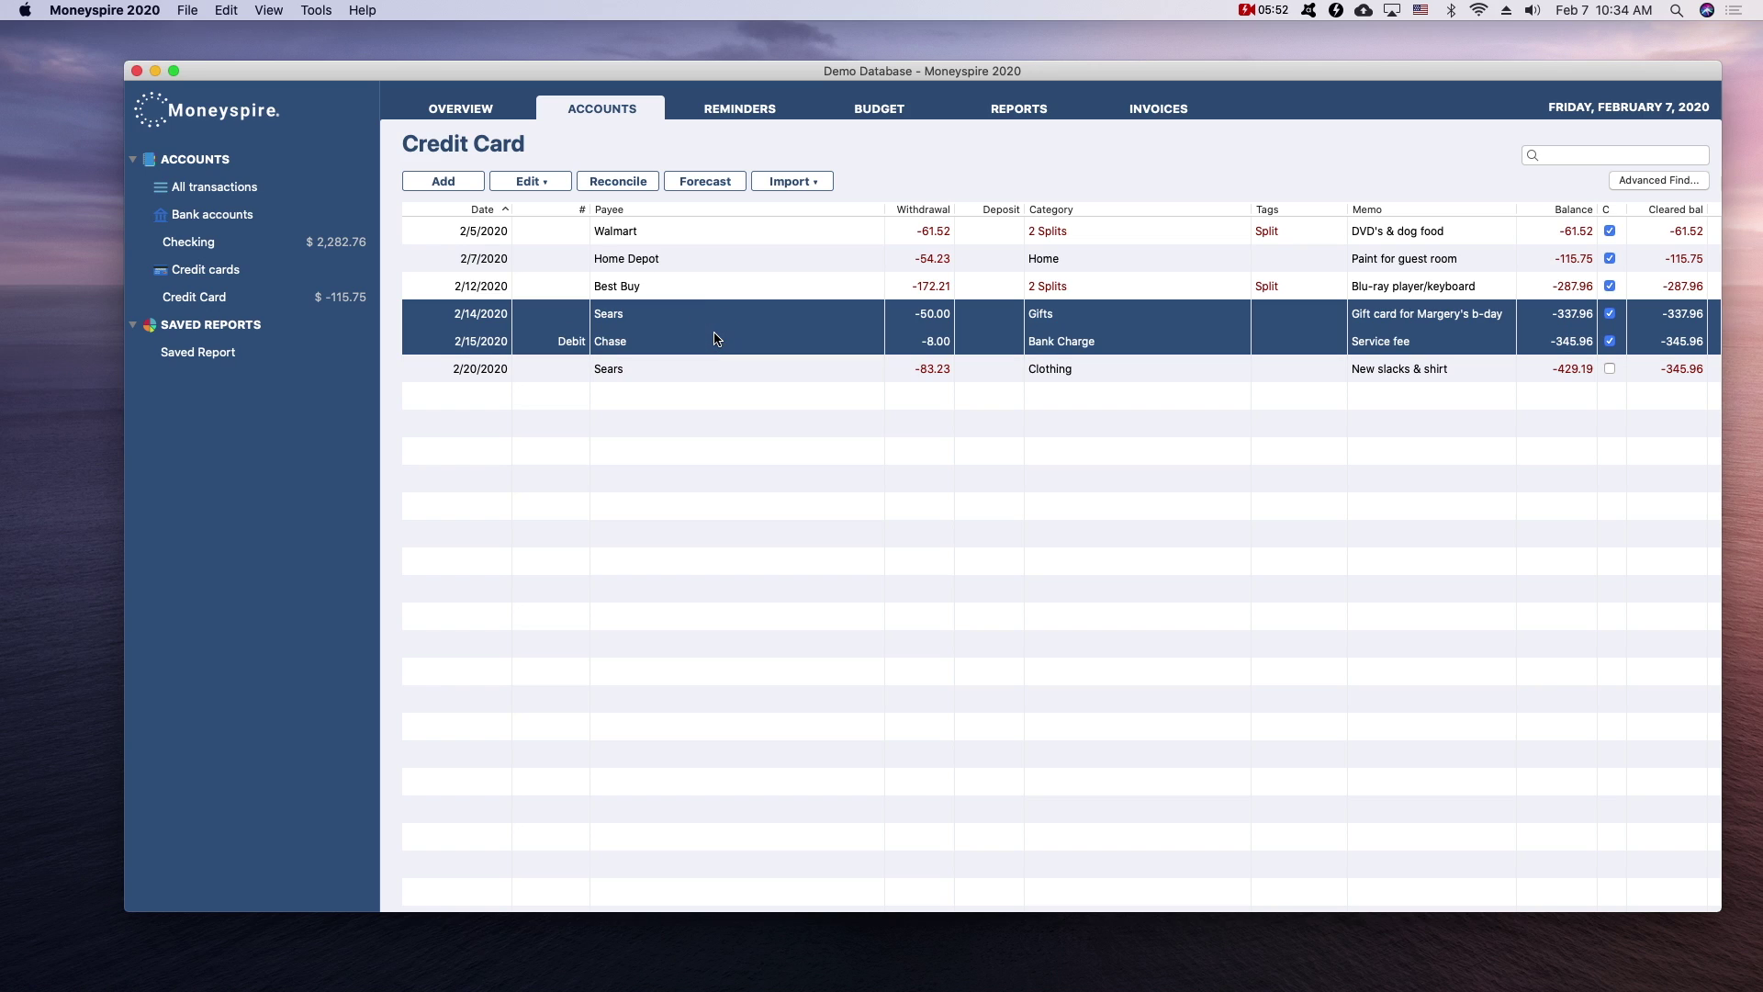
pyautogui.rightClick(749, 326)
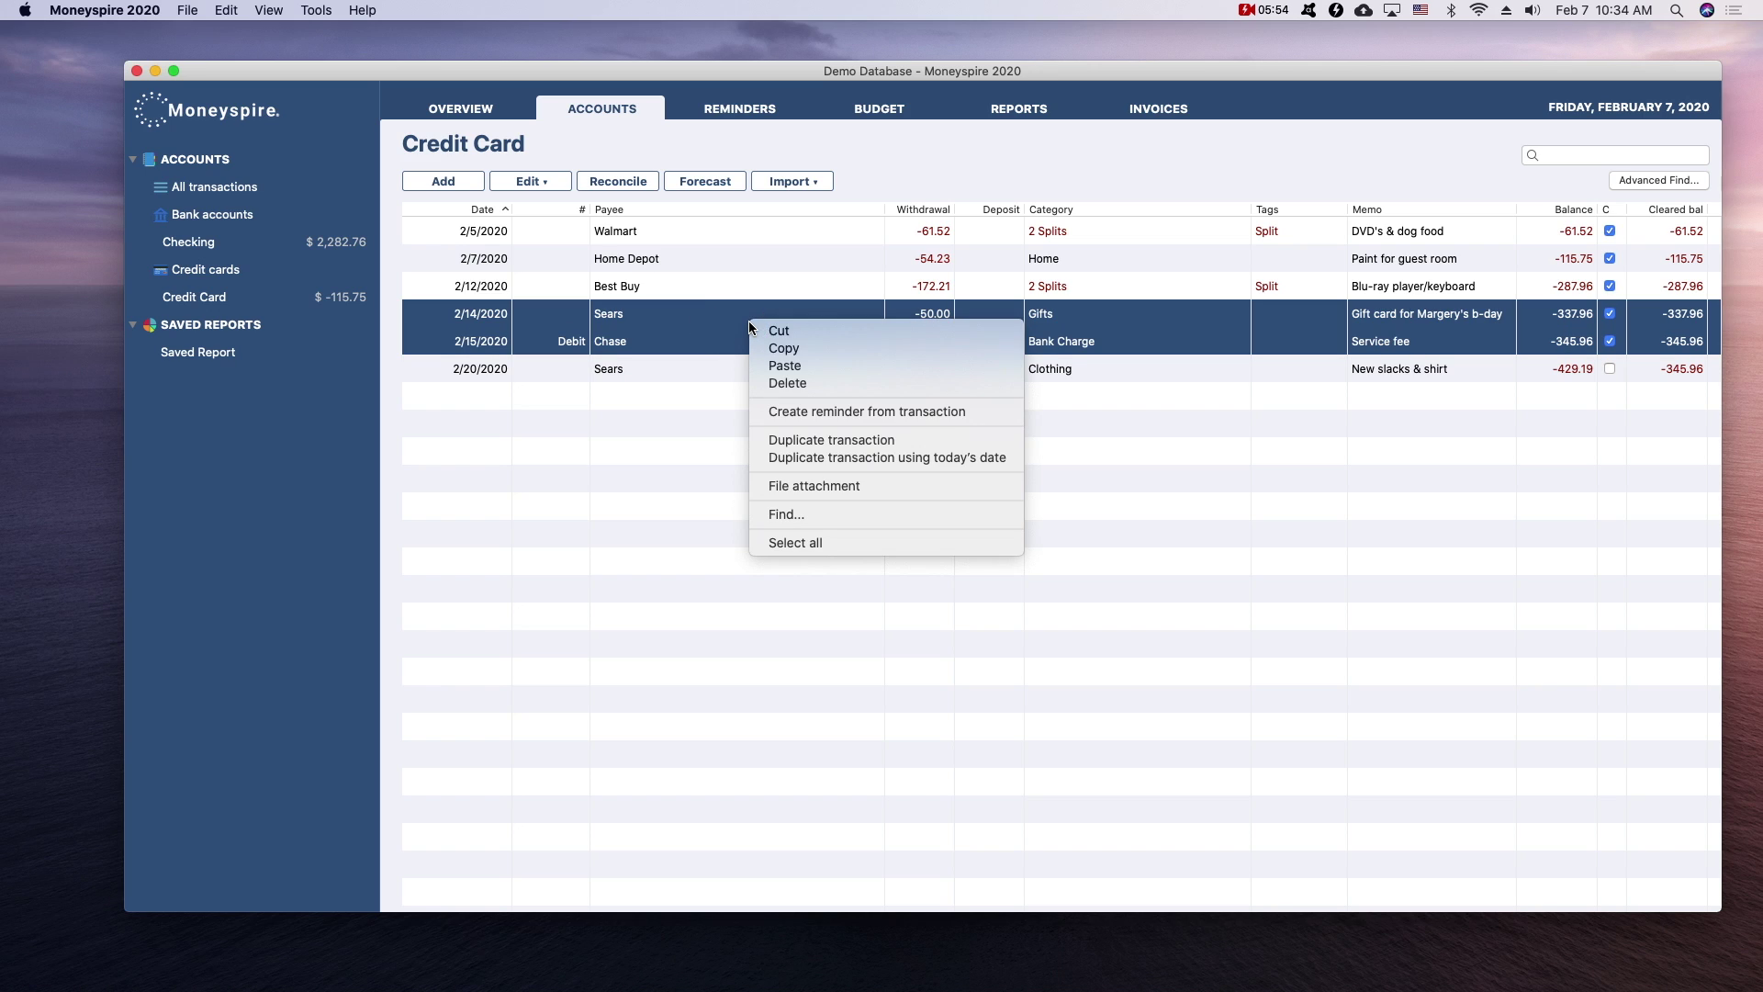
pyautogui.click(789, 348)
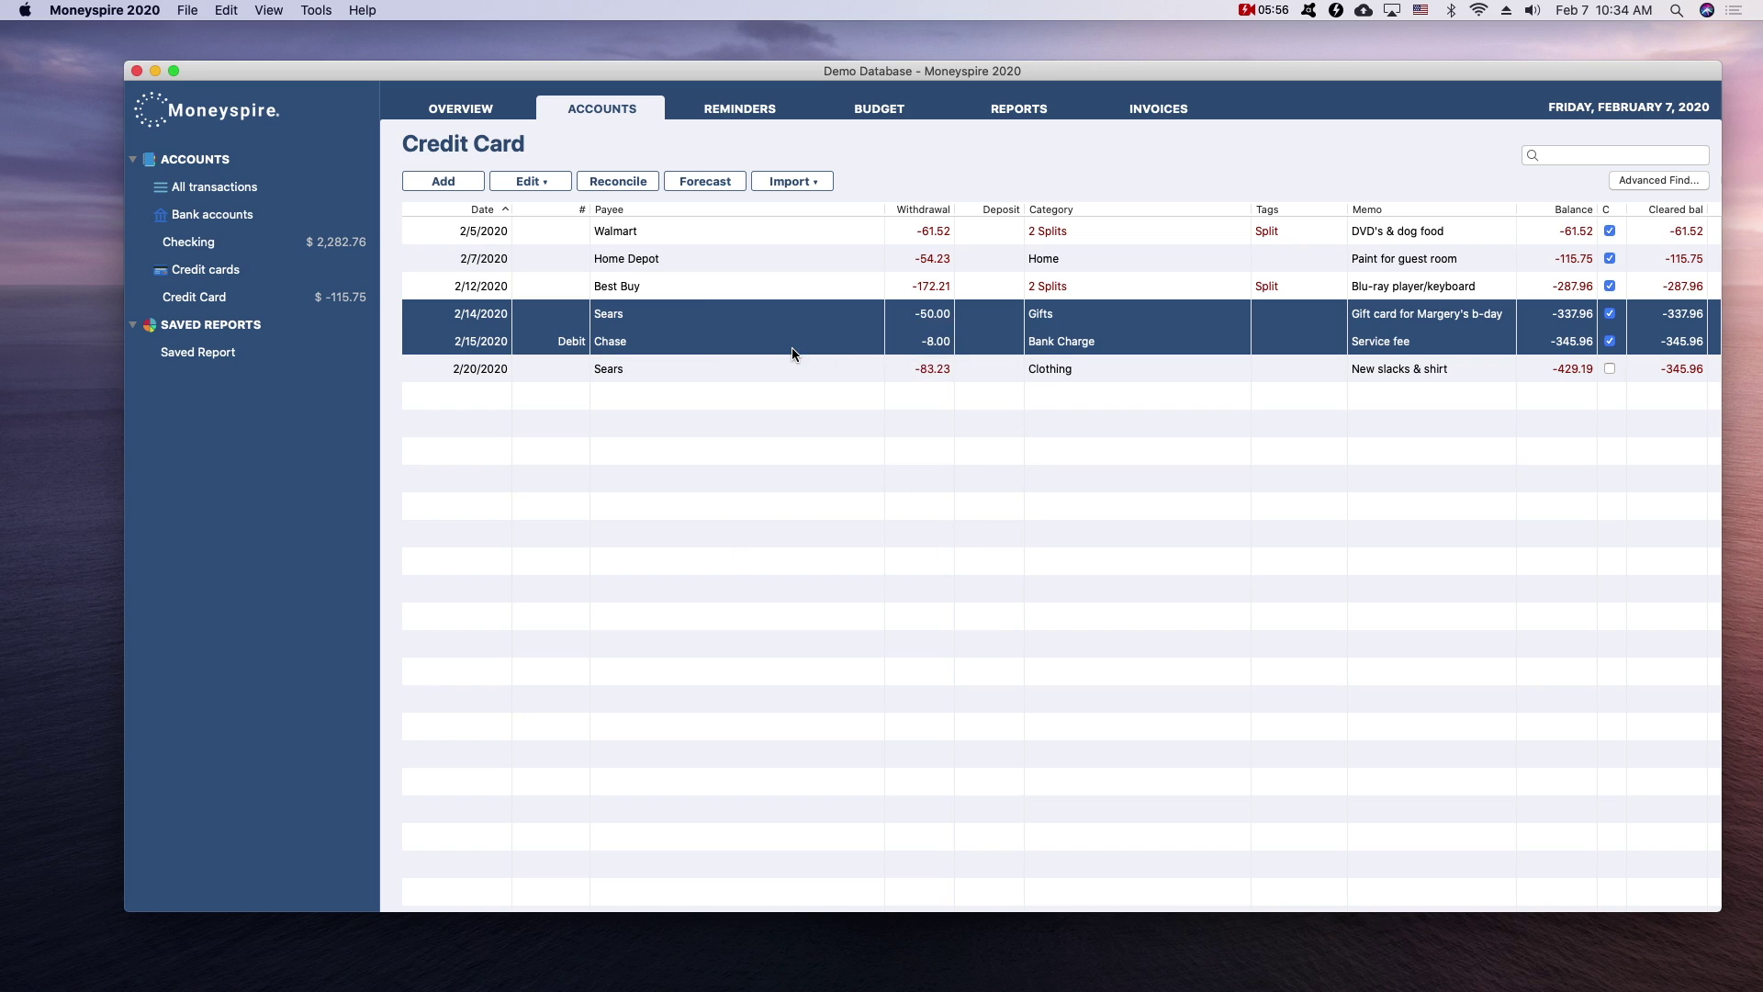
pyautogui.click(278, 245)
pyautogui.rightClick(745, 698)
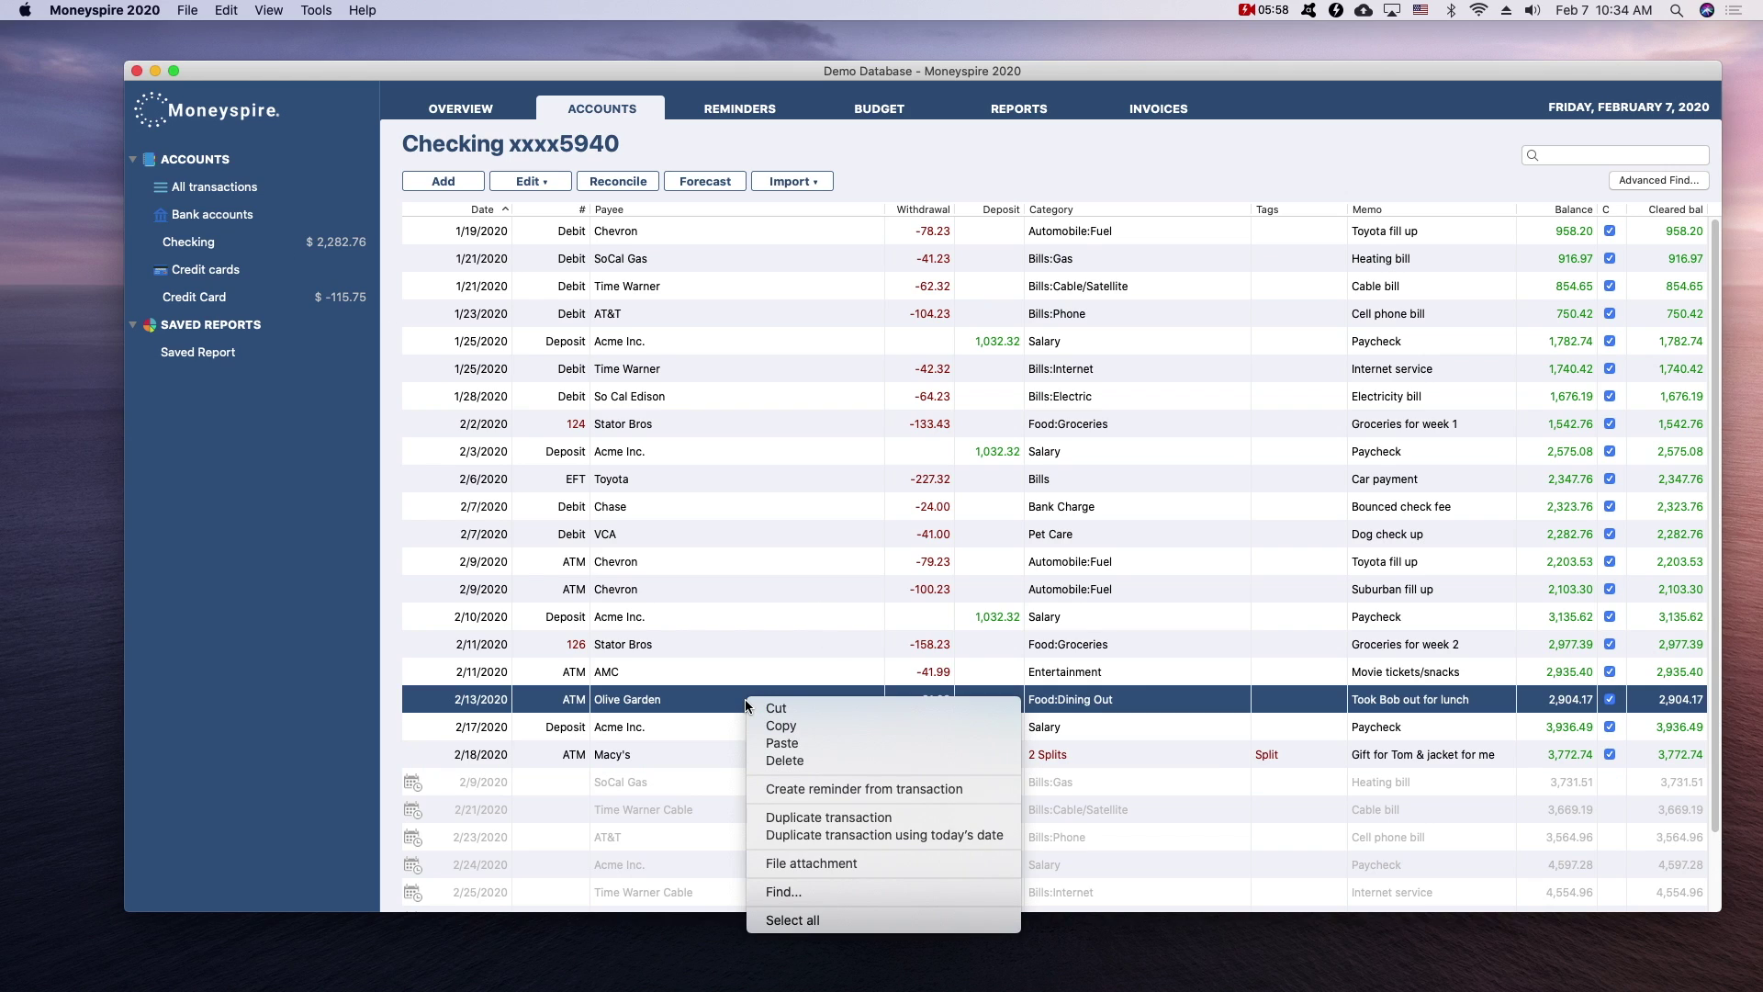
pyautogui.click(797, 747)
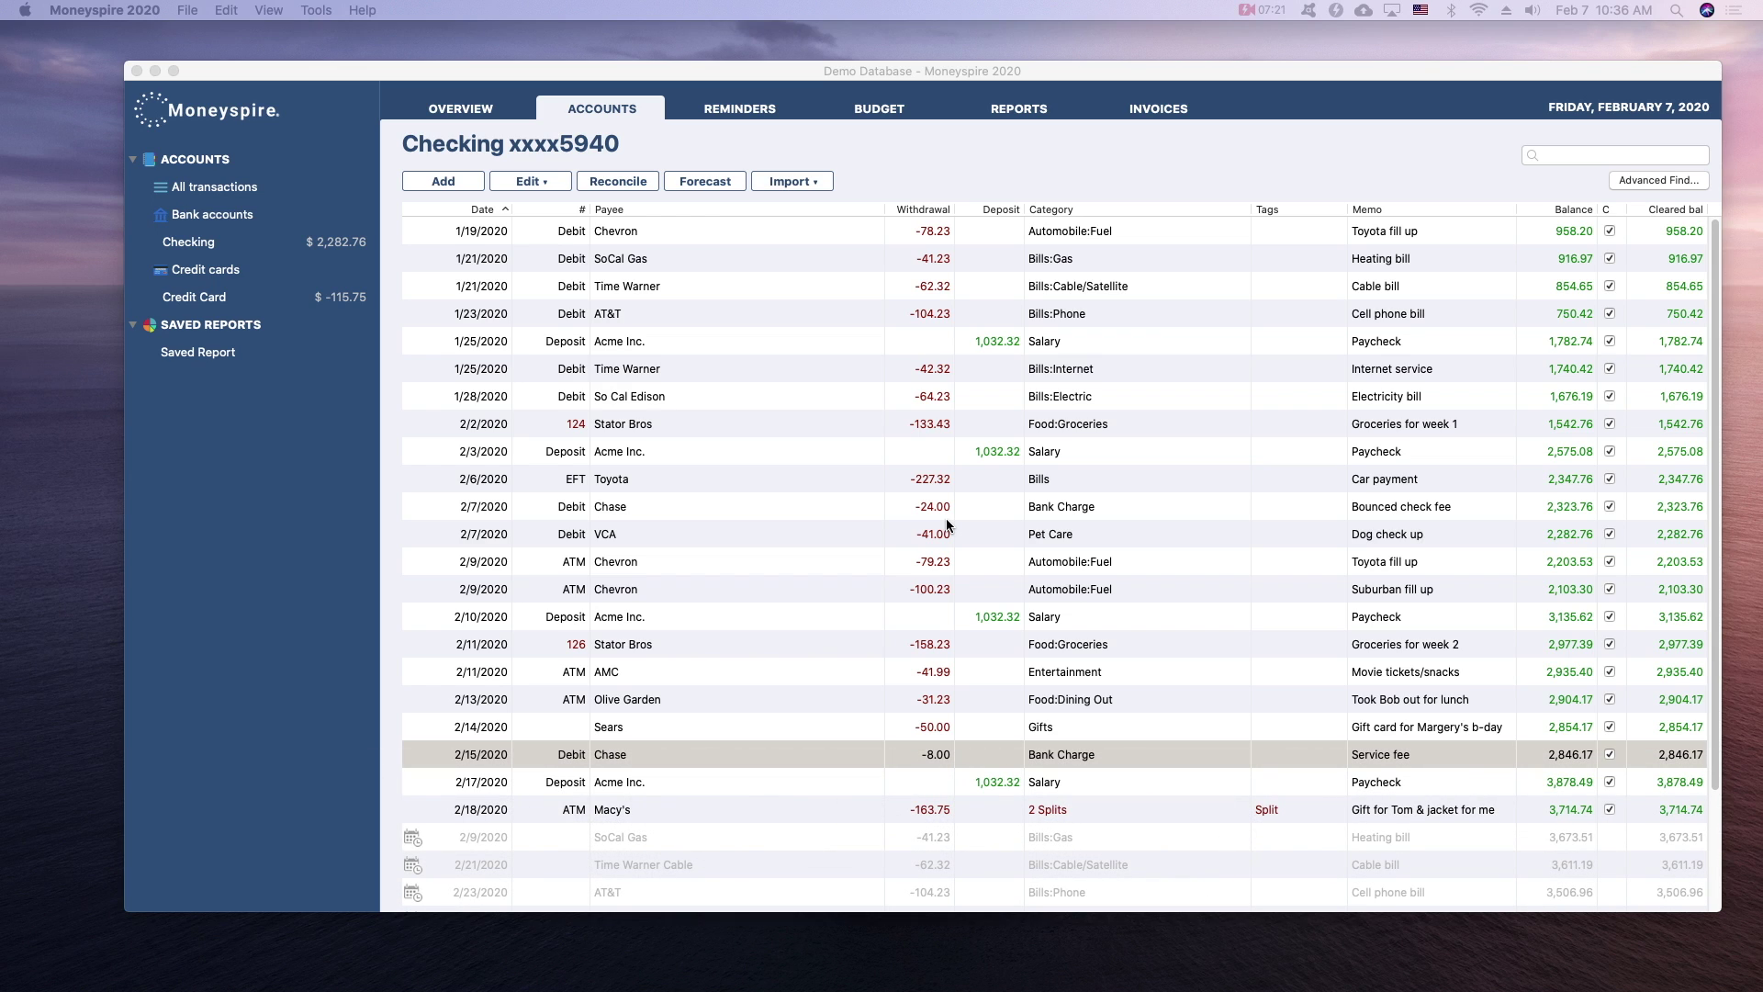
# Step: Duplicate the 2/17 Acme Inc. paycheck deposit in the Checking account, keeping its original date
pyautogui.click(1066, 781)
pyautogui.rightClick(1066, 781)
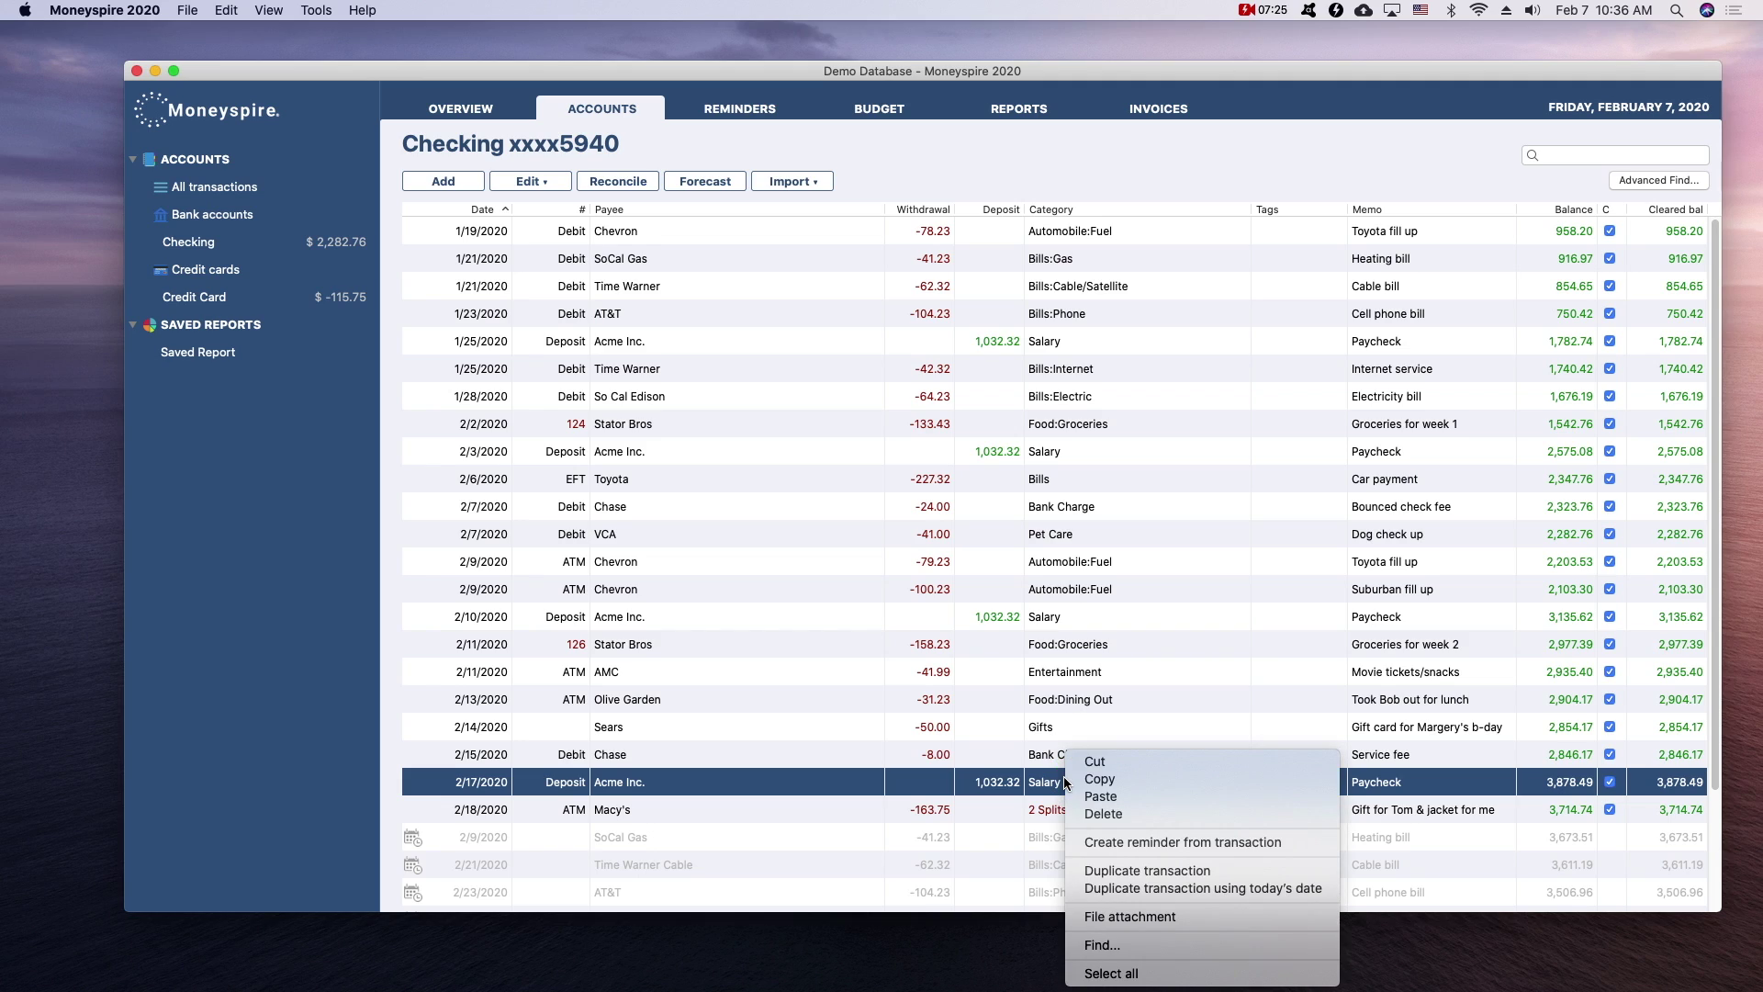
pyautogui.click(1177, 872)
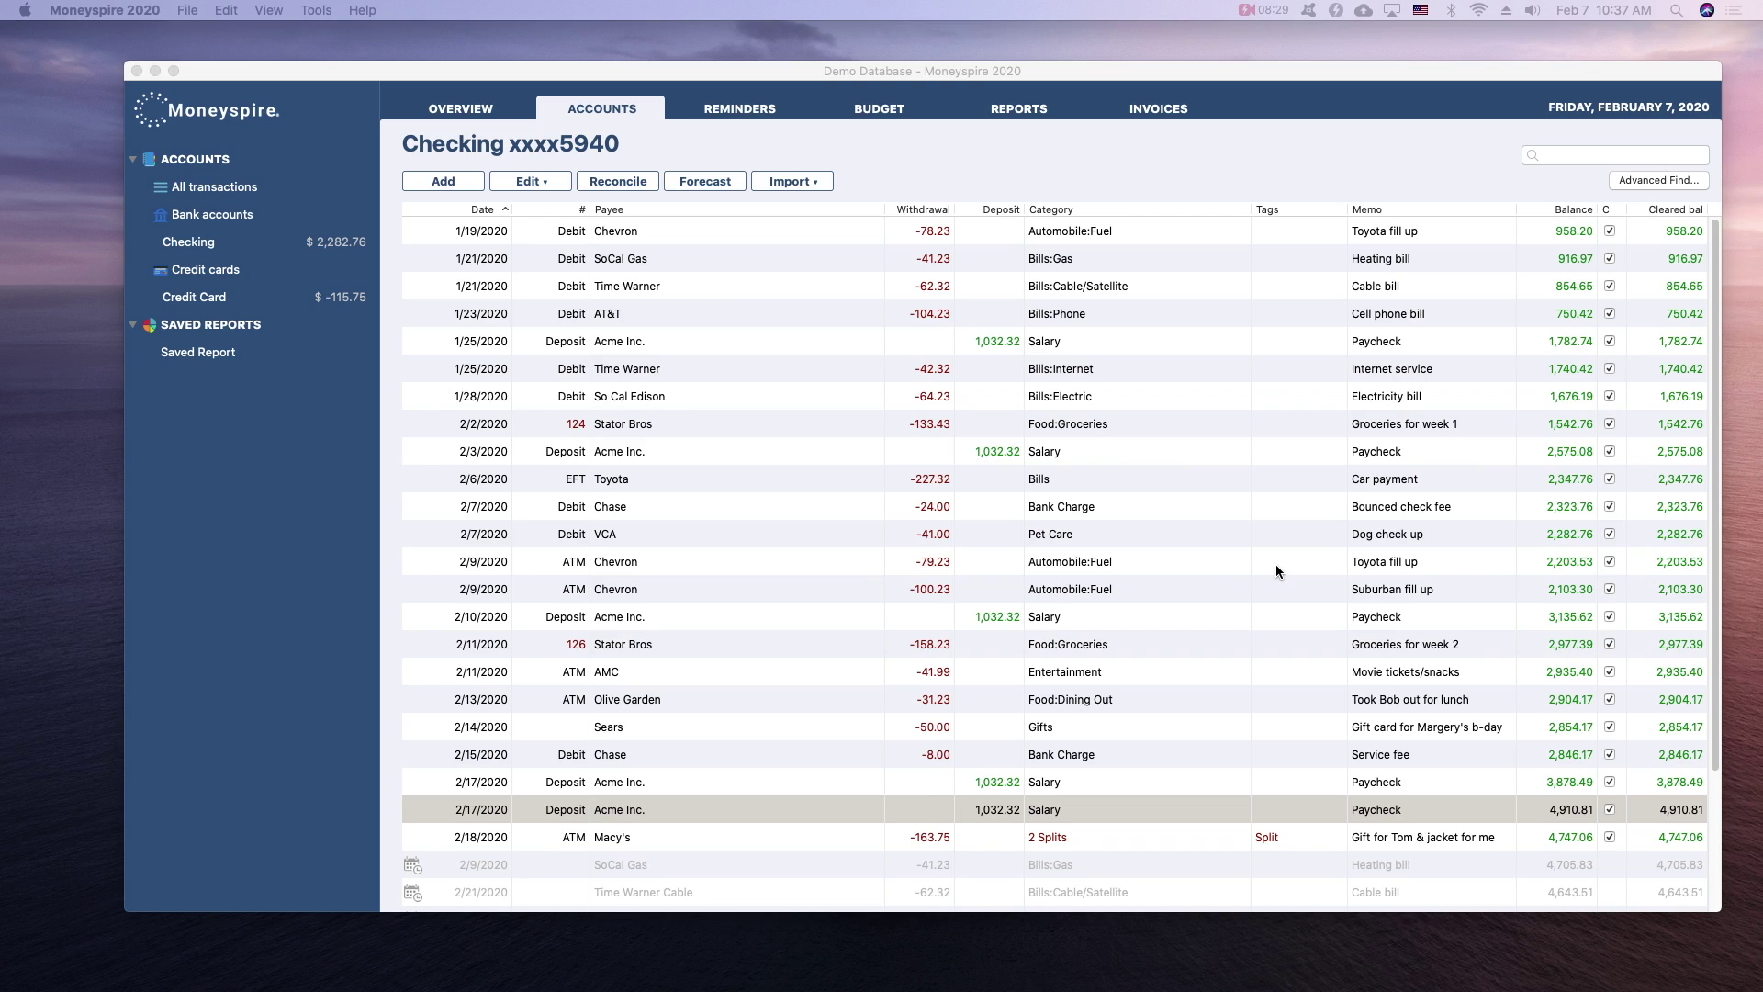
# Step: Create a reminder from the 2/3 Acme Inc. paycheck deposit and describe it as "Salary Reminder"
pyautogui.click(1069, 452)
pyautogui.rightClick(1069, 454)
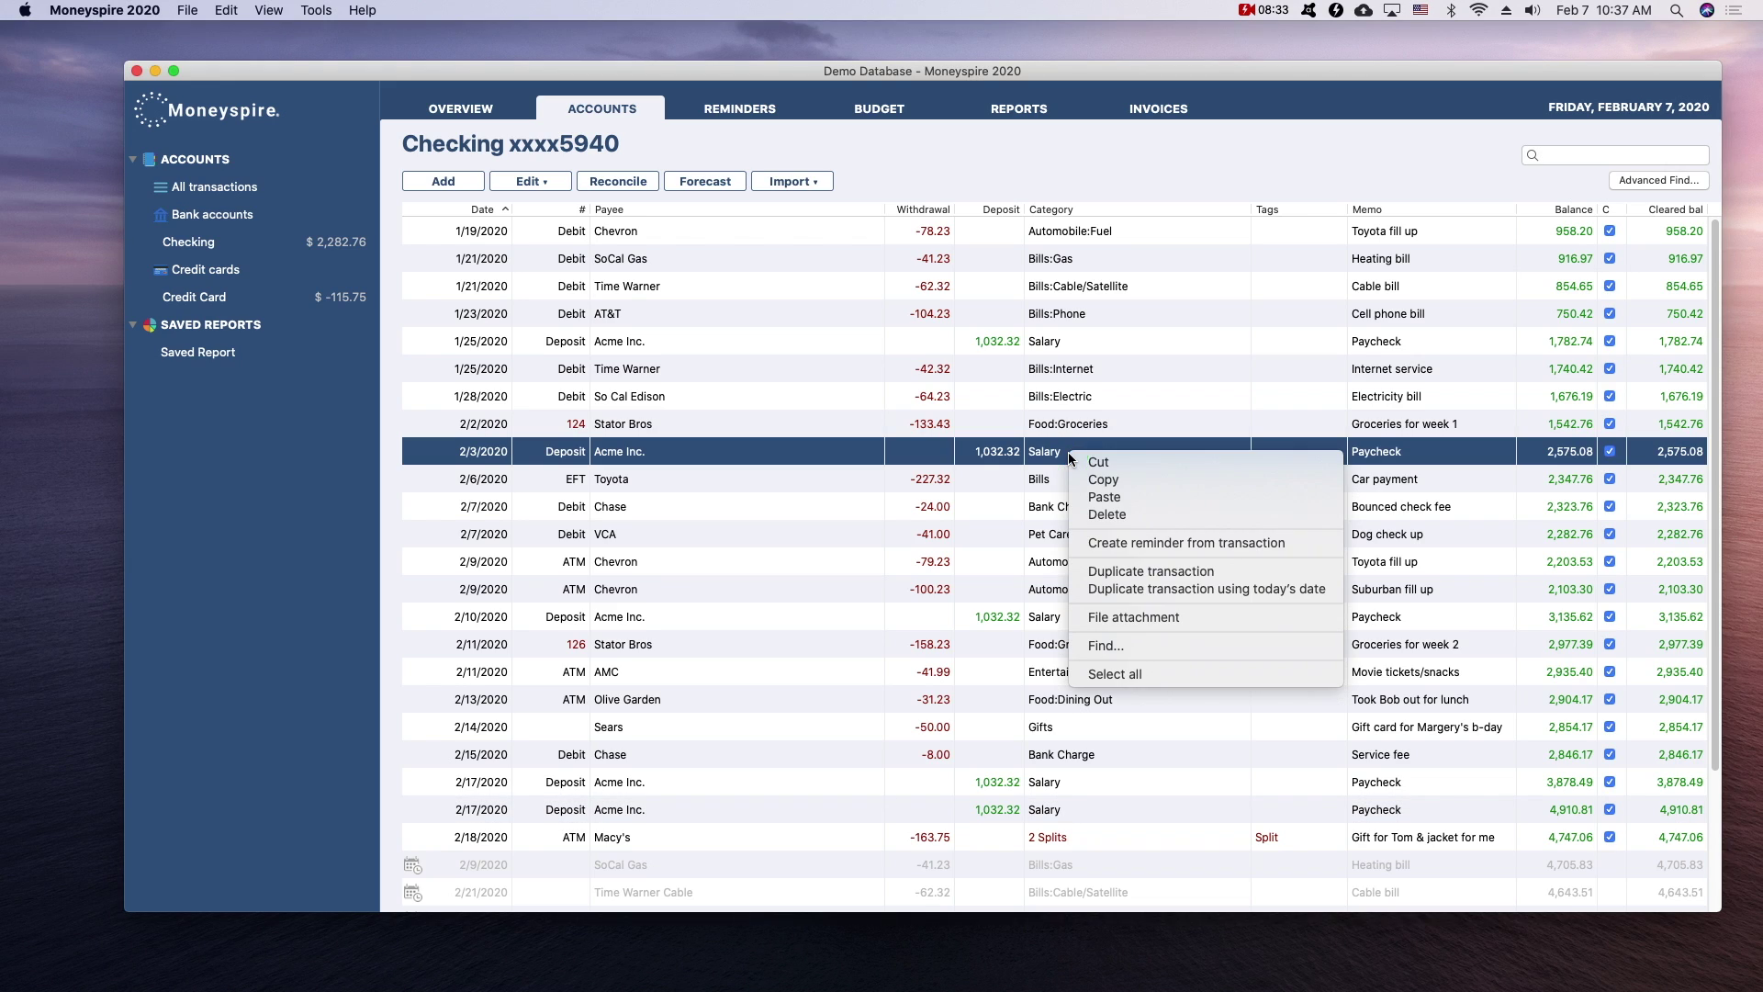
pyautogui.click(1164, 543)
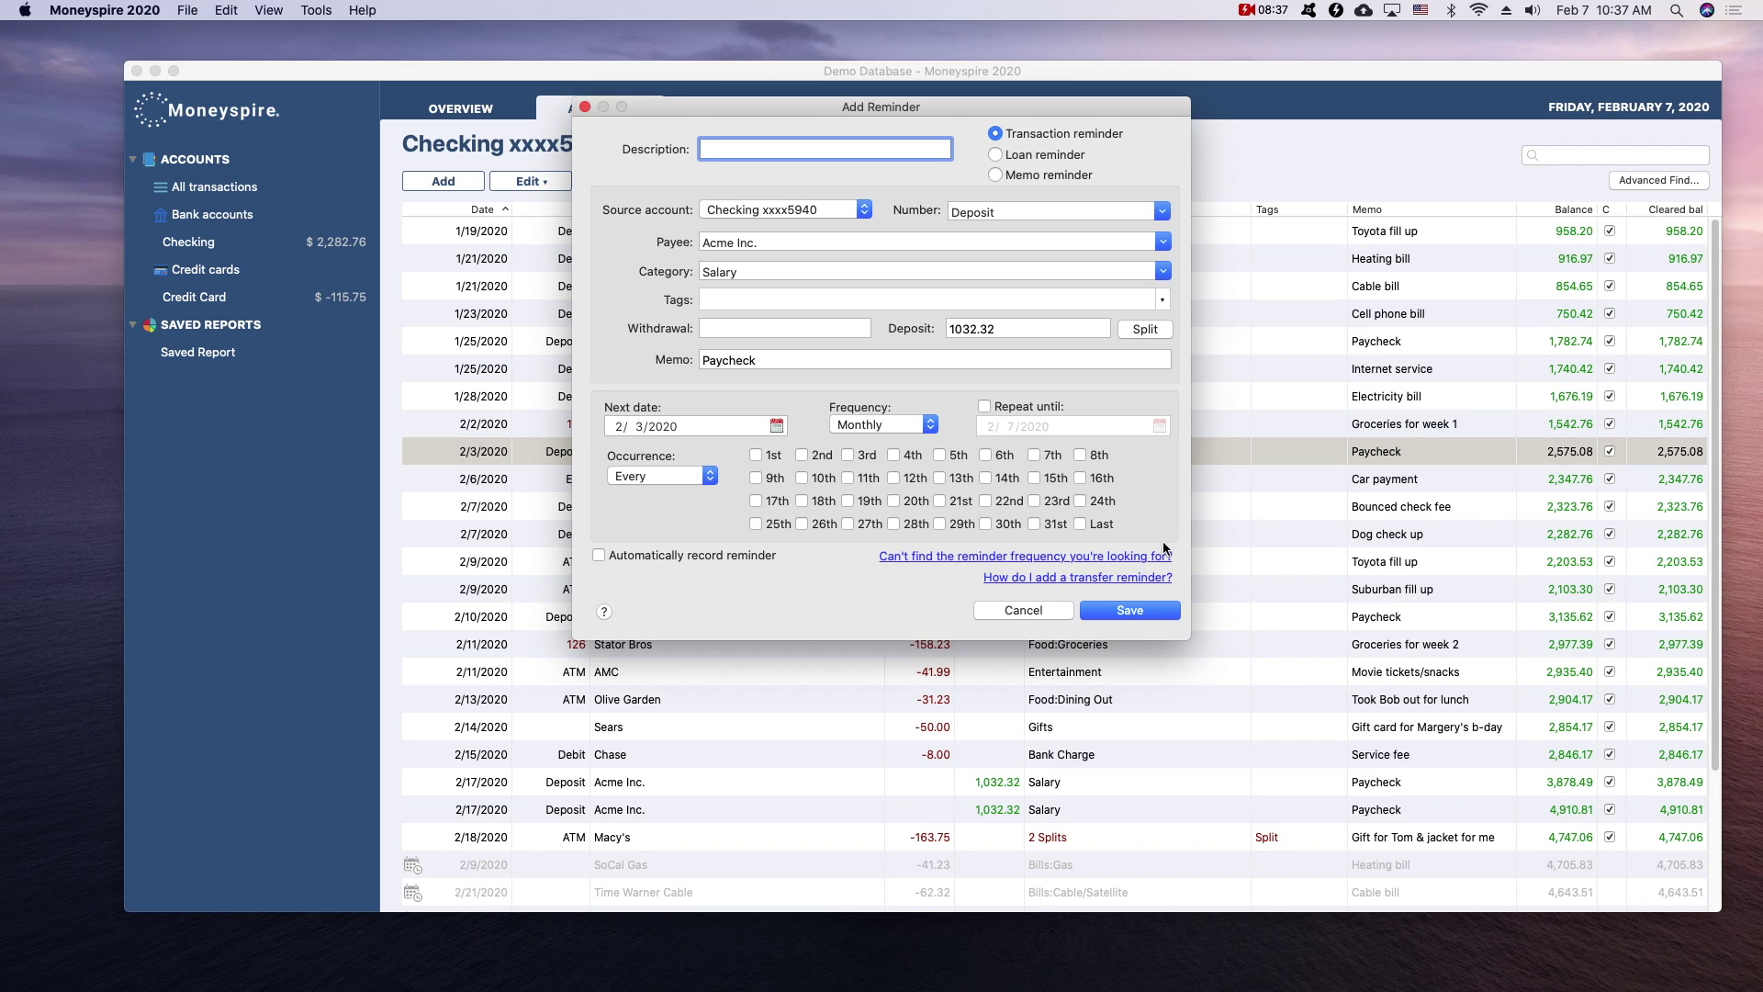
pyautogui.moveTo(922, 107); pyautogui.dragTo(1079, 206)
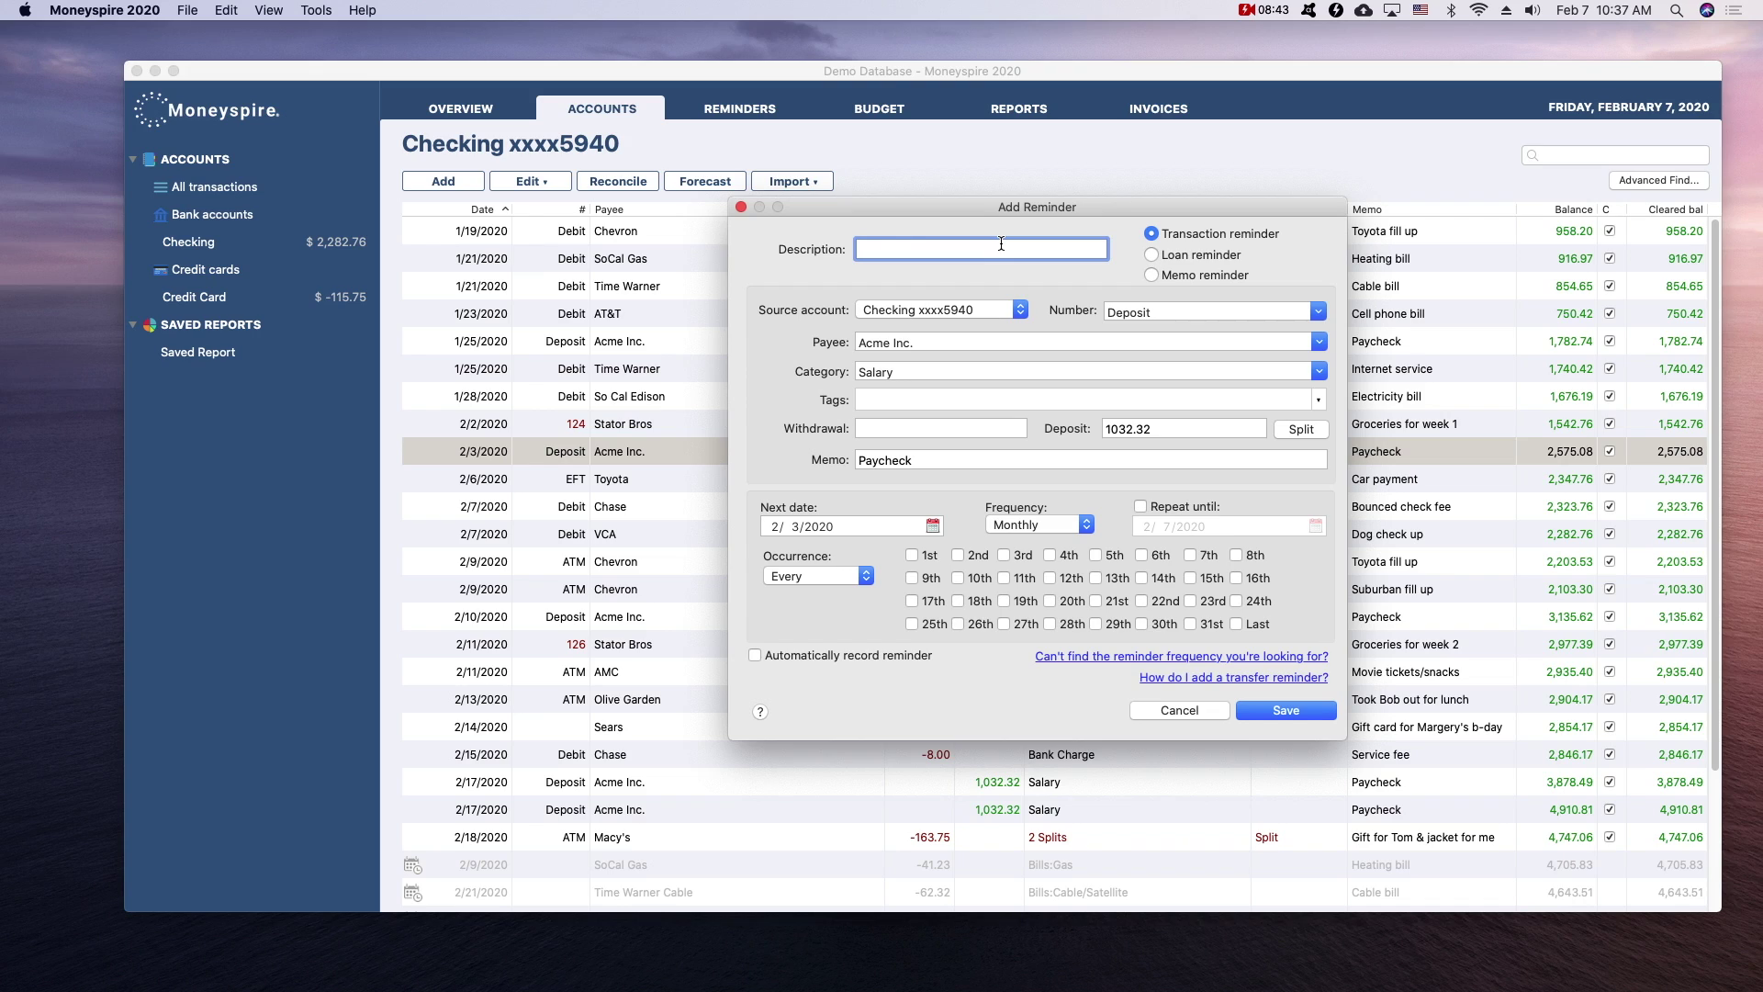
pyautogui.write('Salary Reminder')
# Step: Set the reminder's frequency to Weekly, occurring every Wednesday, and save it
pyautogui.click(1056, 532)
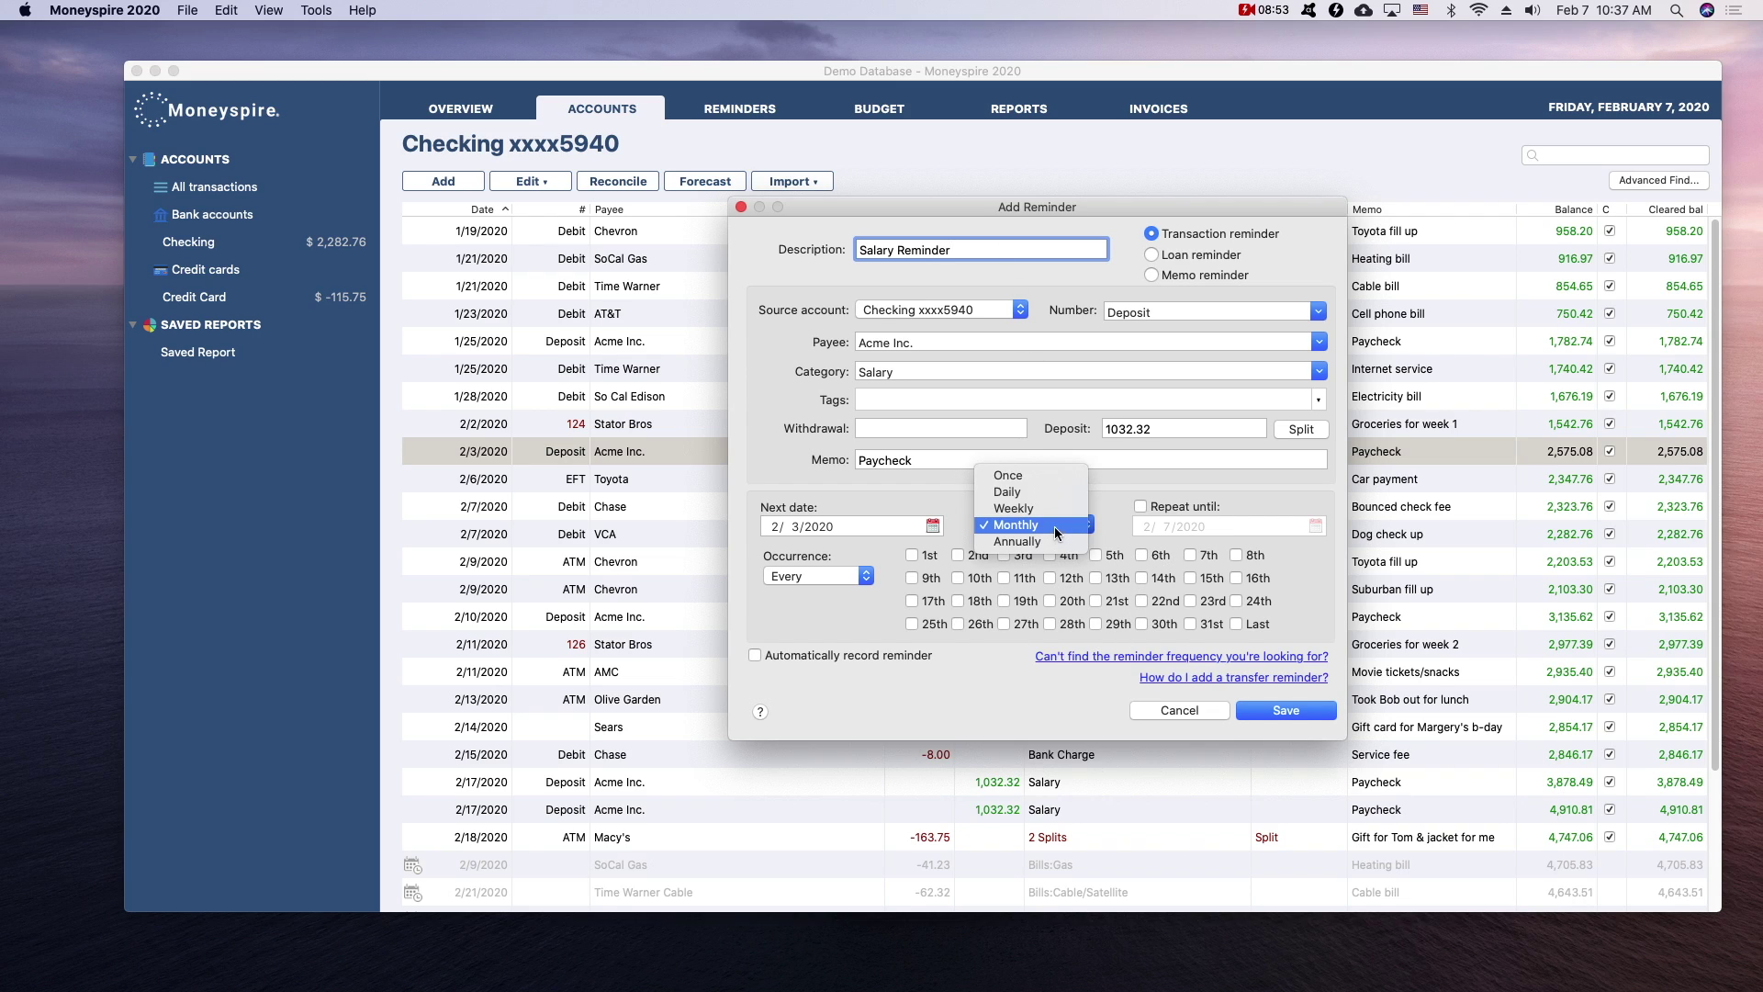
pyautogui.click(1052, 509)
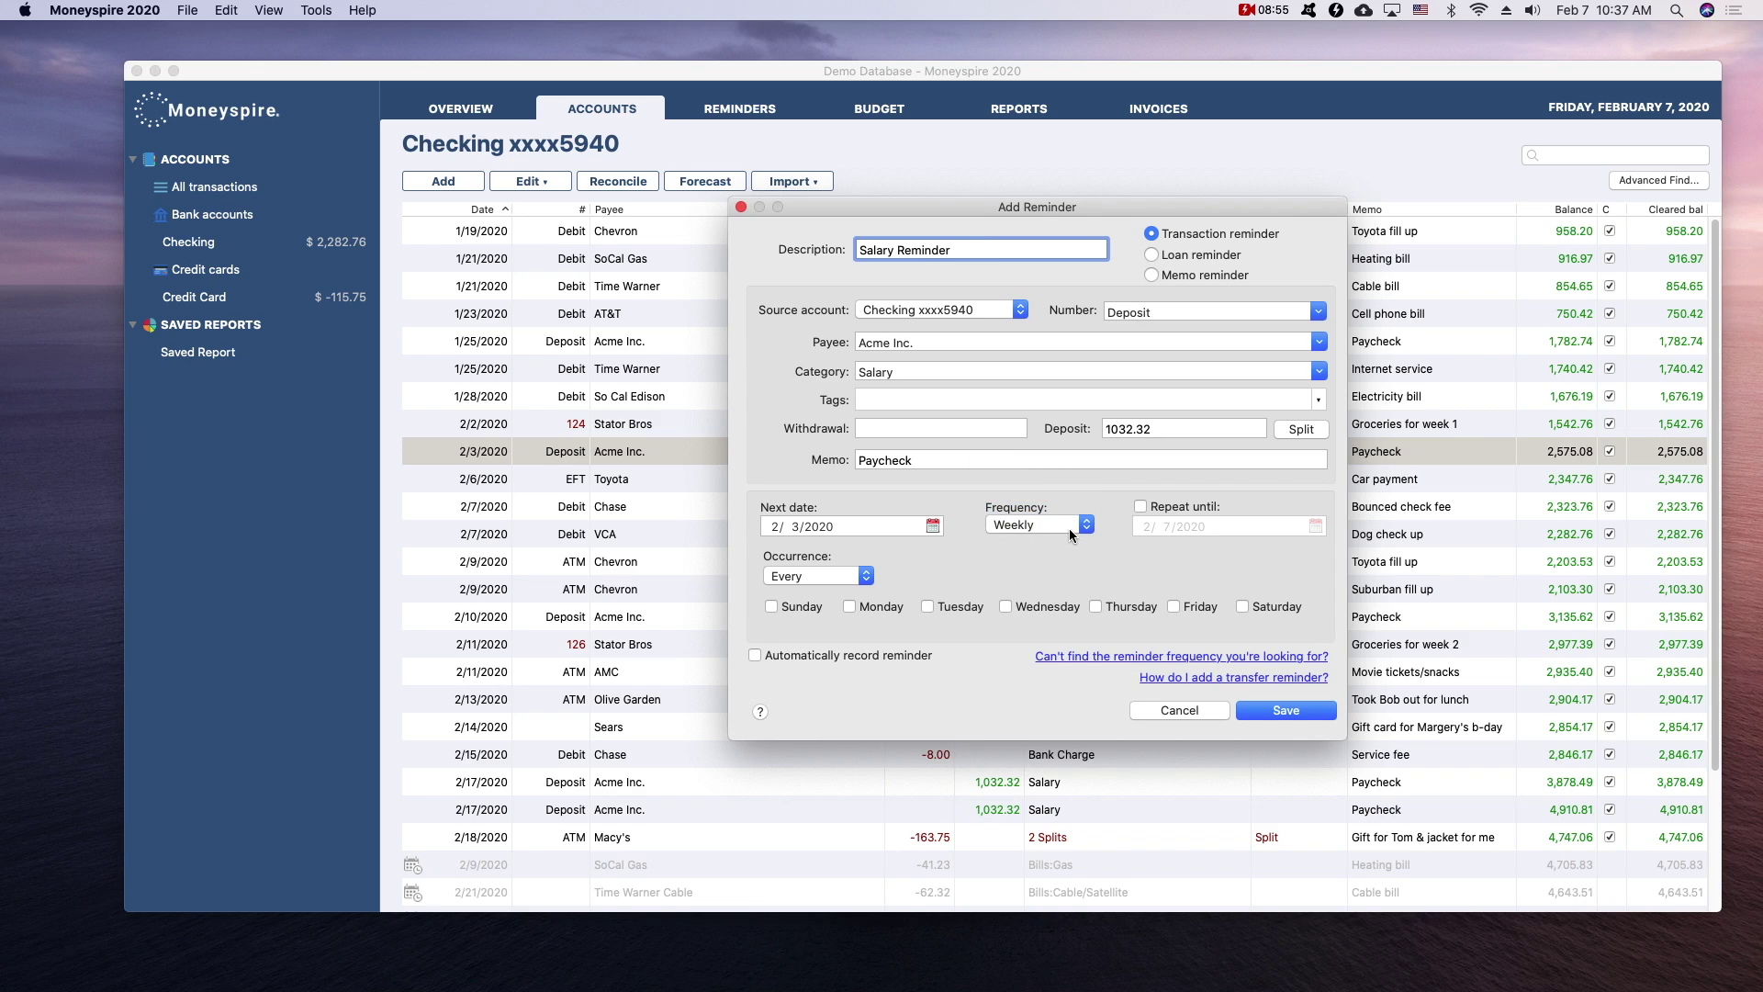
pyautogui.click(1006, 607)
pyautogui.click(1286, 711)
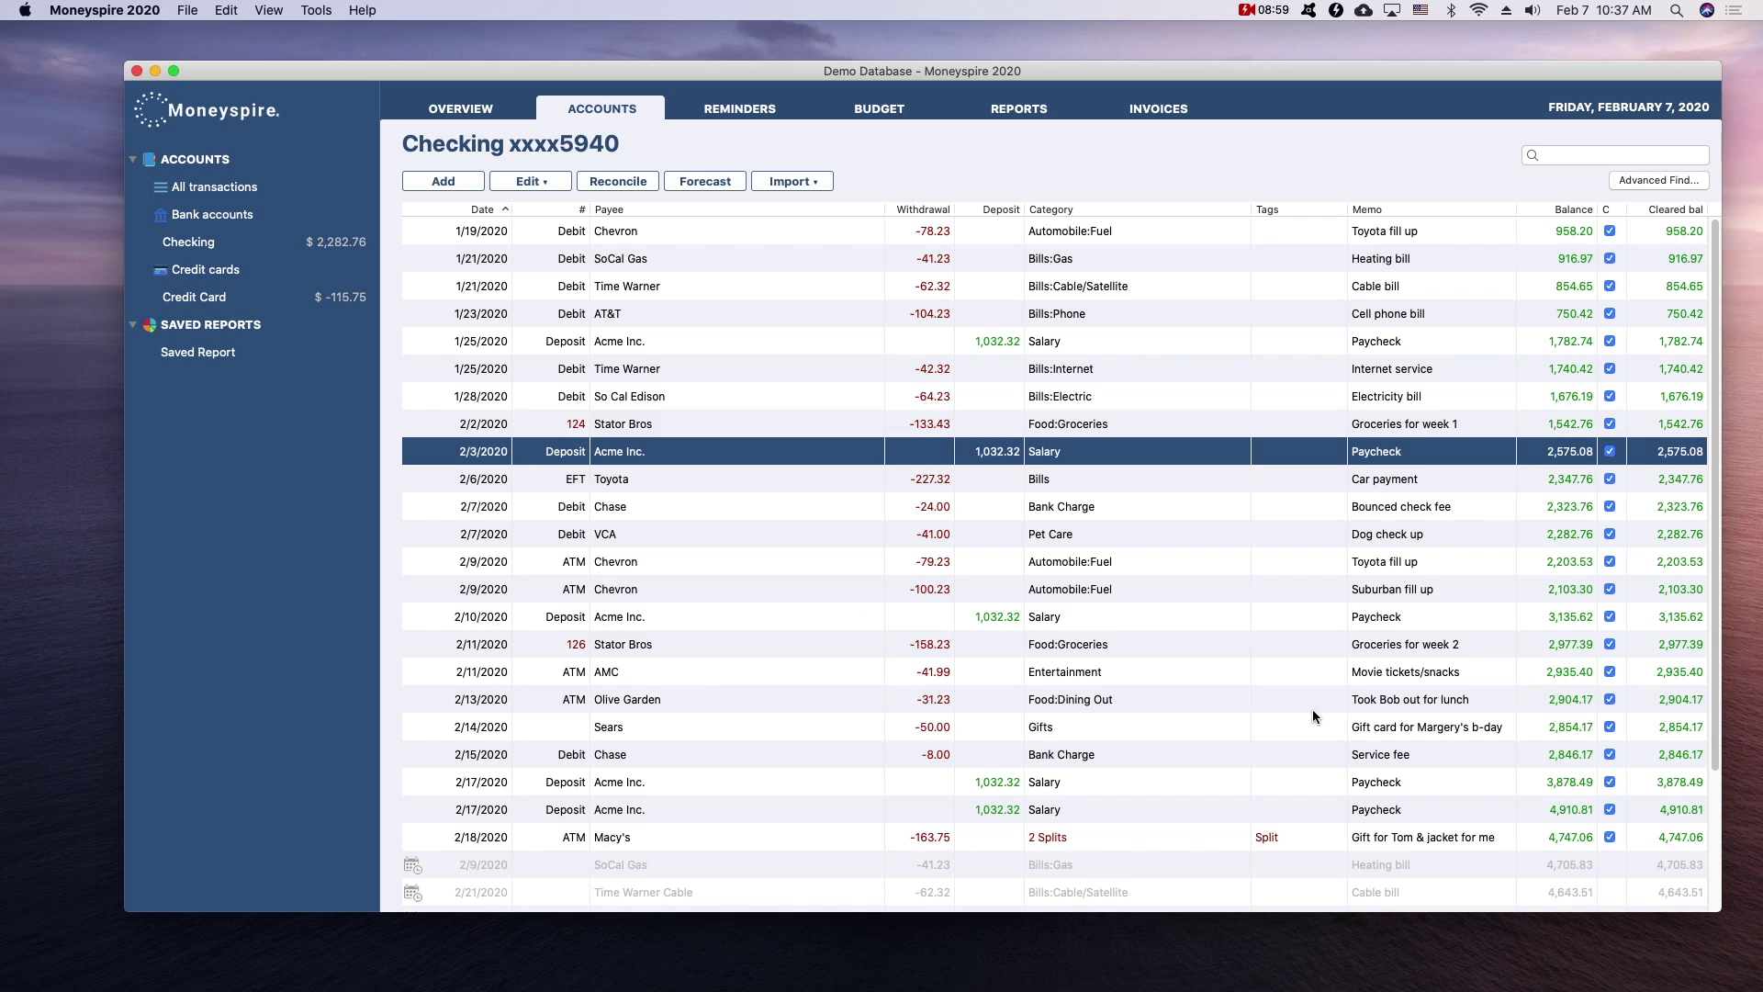
# Step: View the February 2020 reminders calendar and select the Salary Reminder dated 2/3/2020 in the reminder list
pyautogui.click(754, 119)
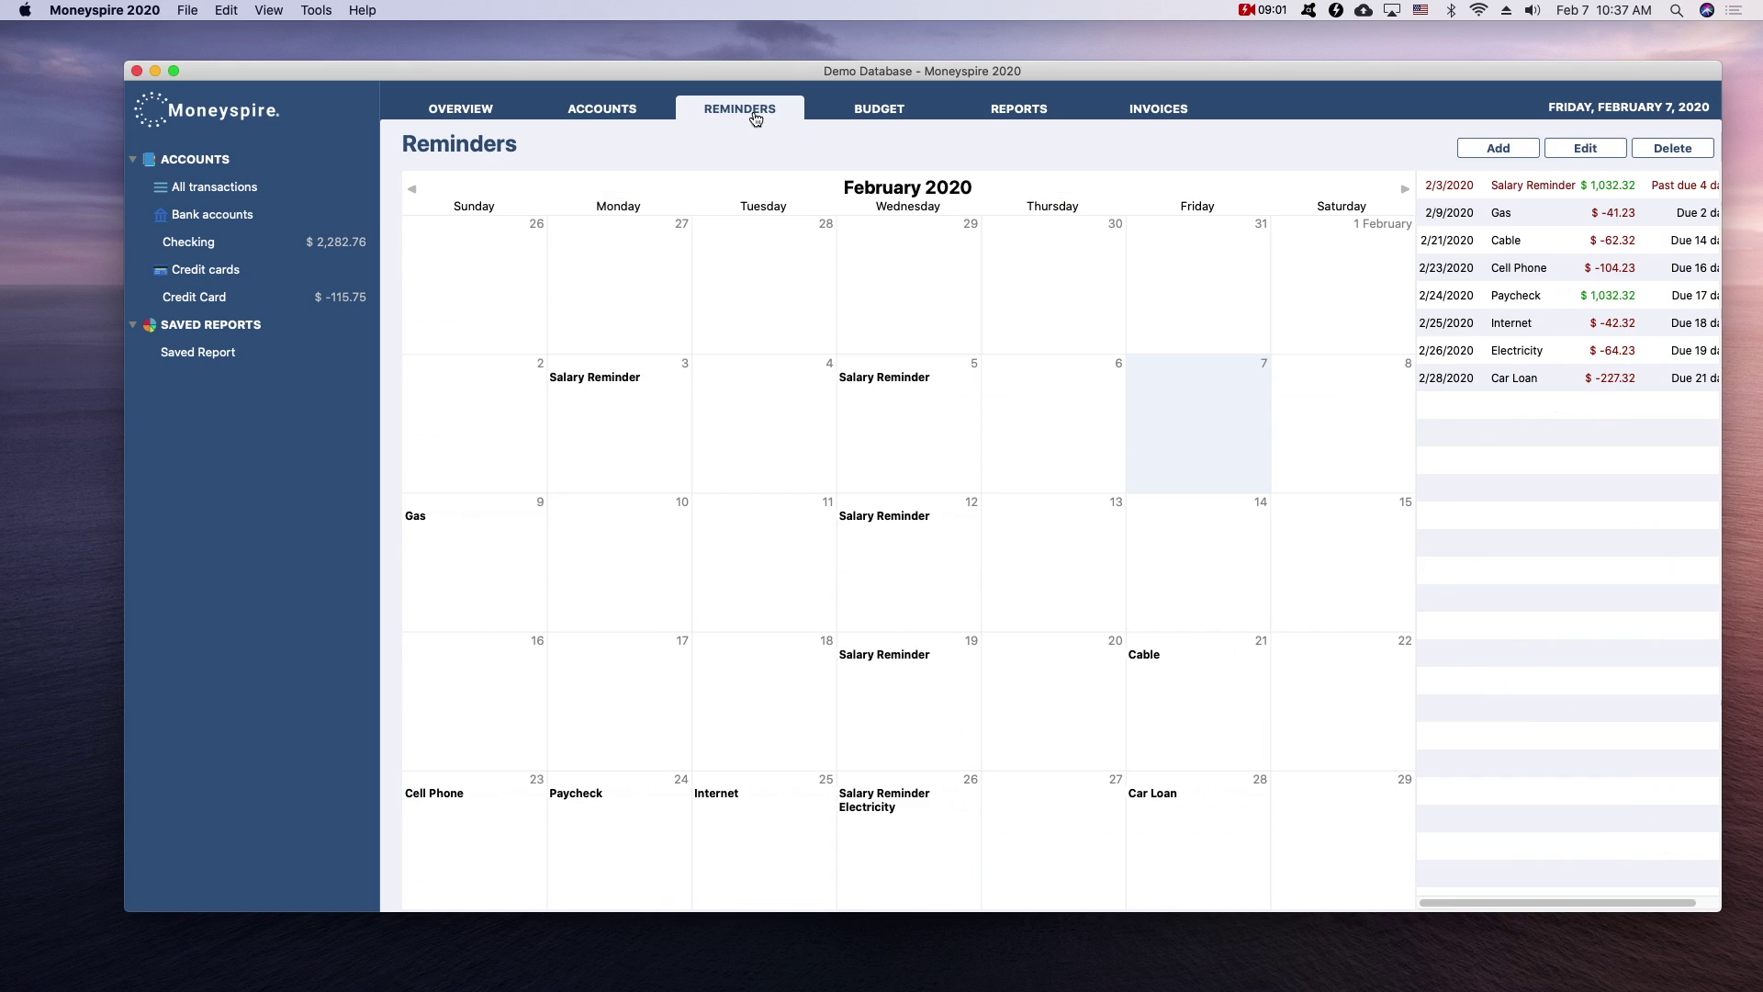
pyautogui.click(1545, 193)
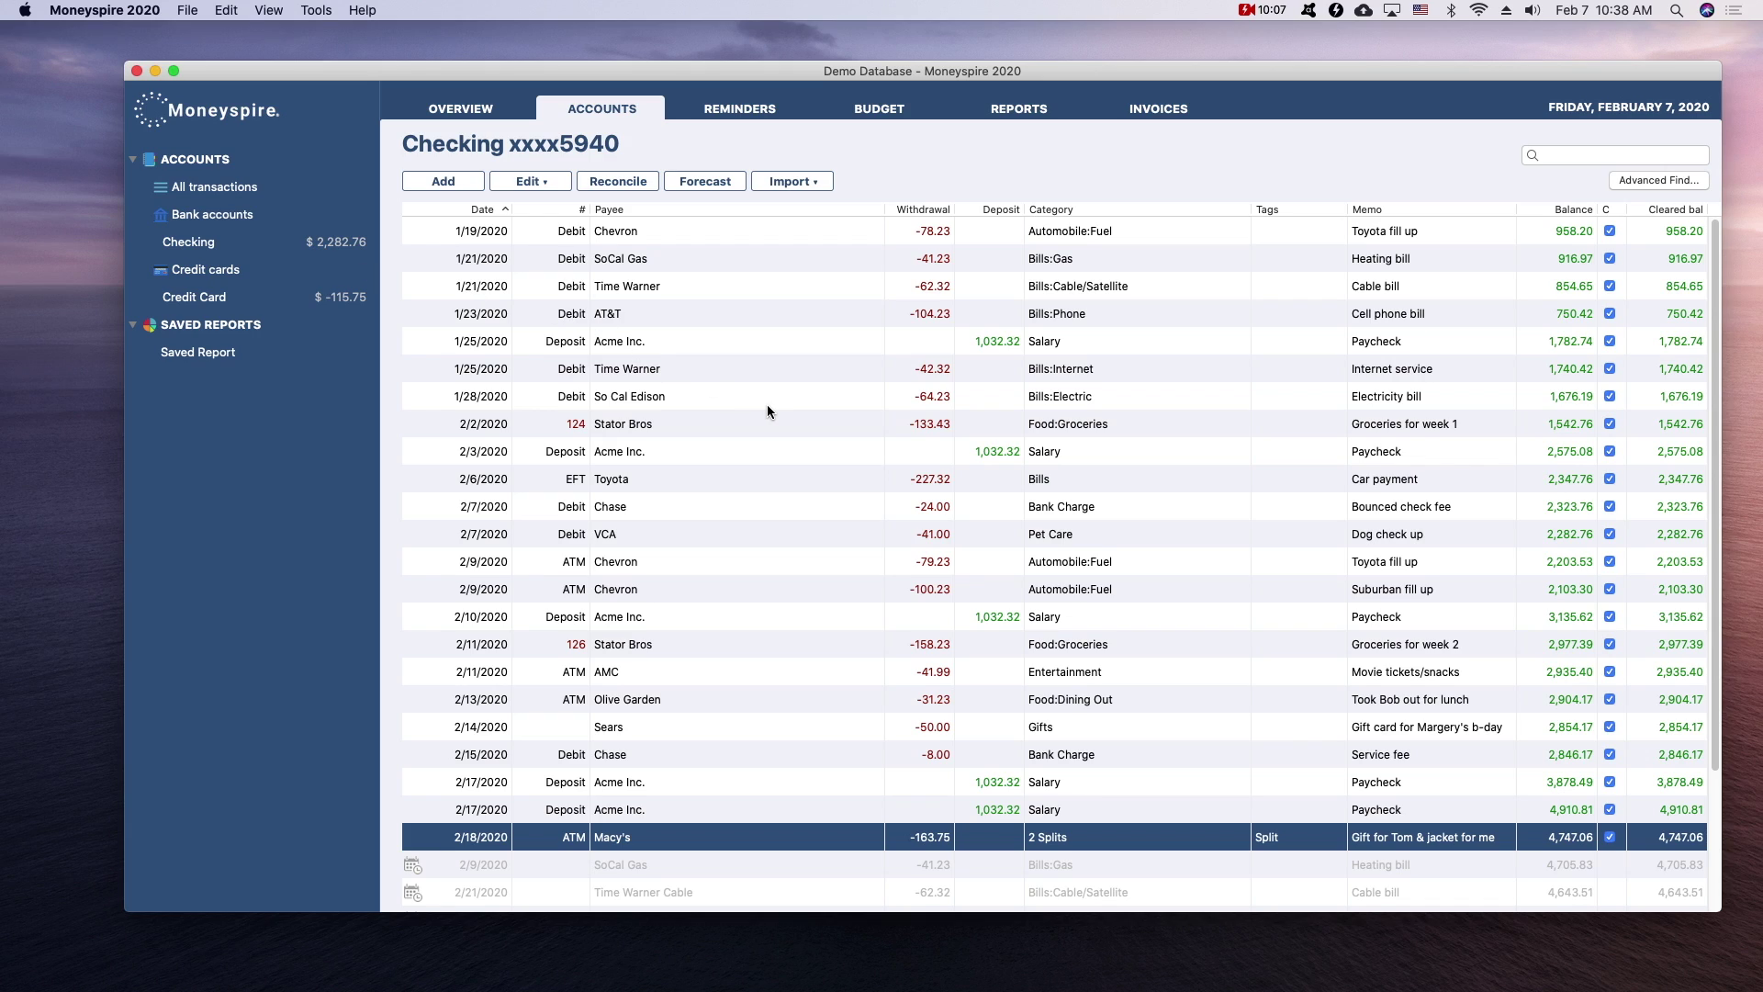
# Step: Search the Checking register for "food" and select the 2/2/2020 Stator Bros groceries transaction
pyautogui.click(1588, 155)
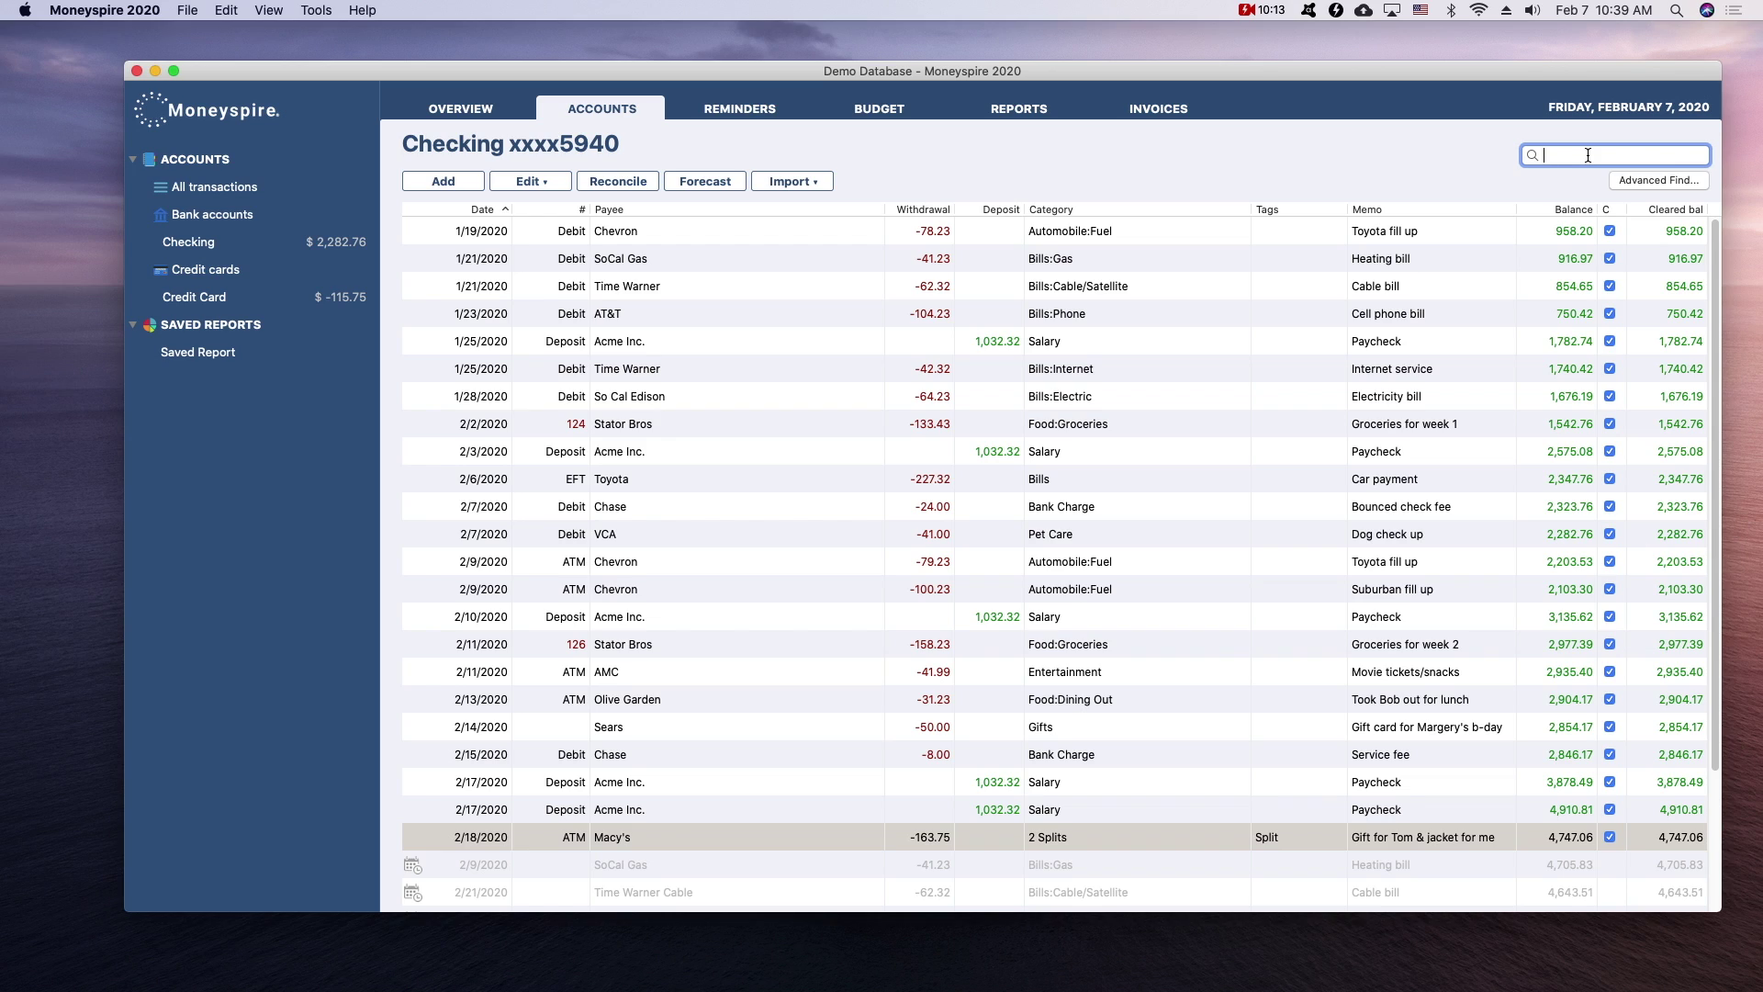
pyautogui.write('food')
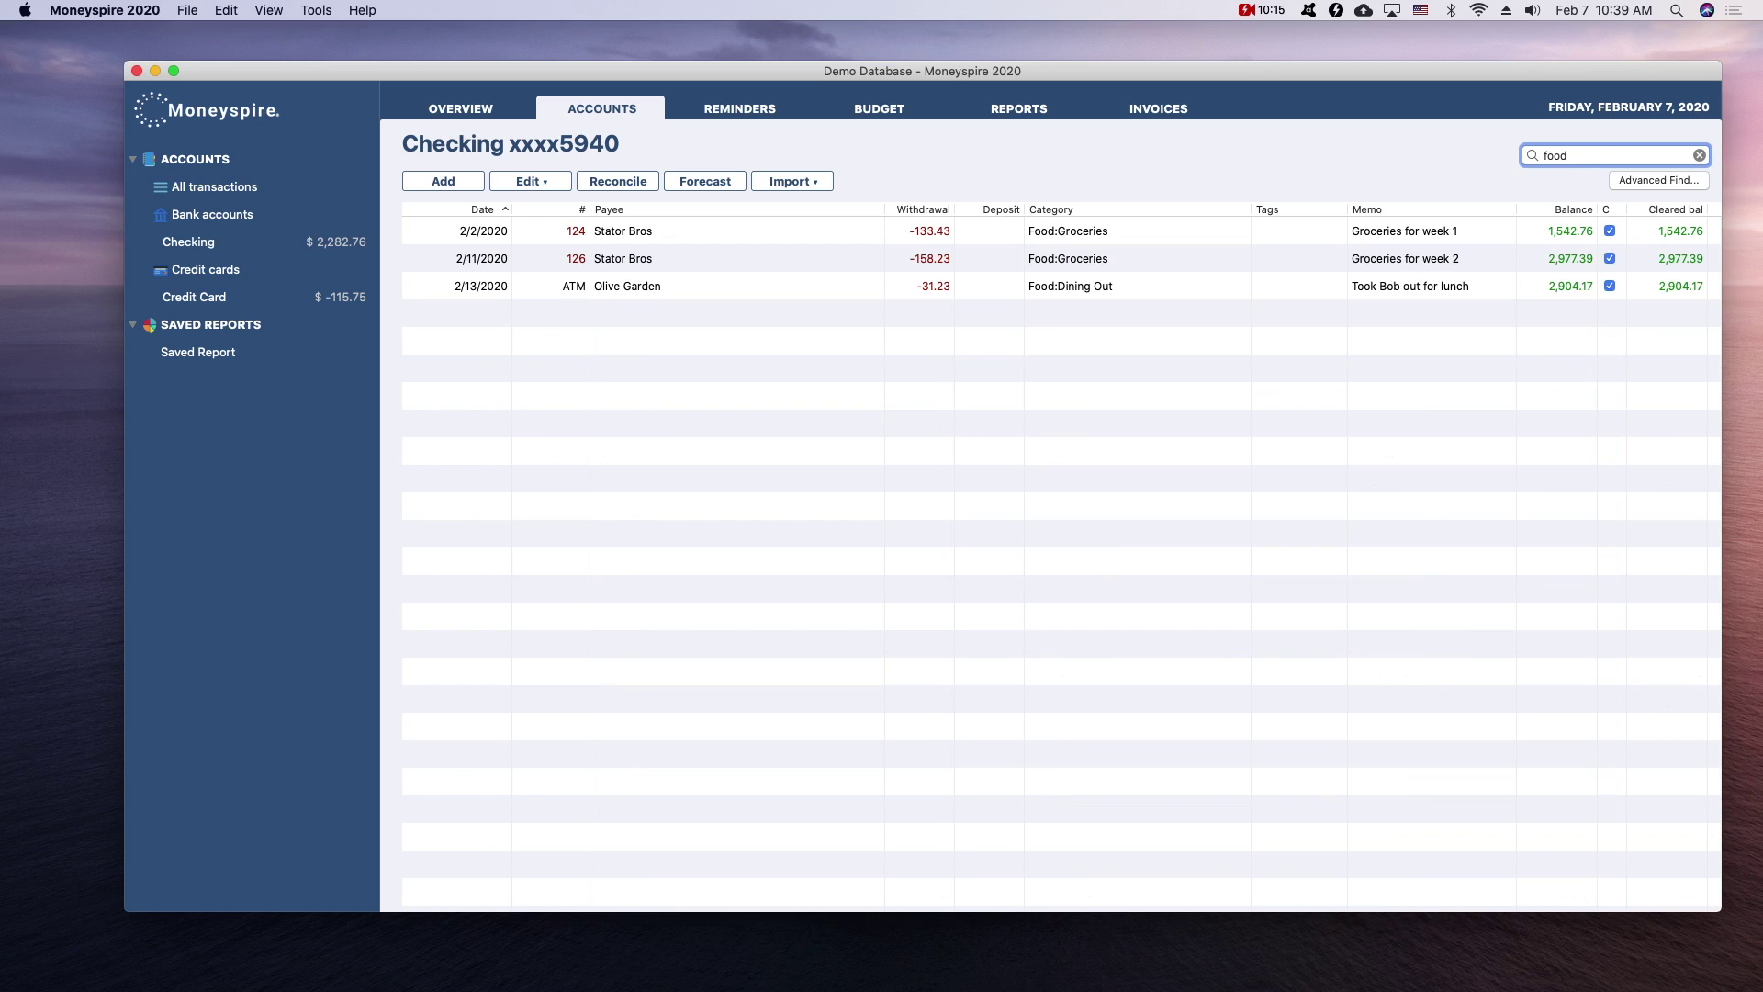
pyautogui.click(1087, 231)
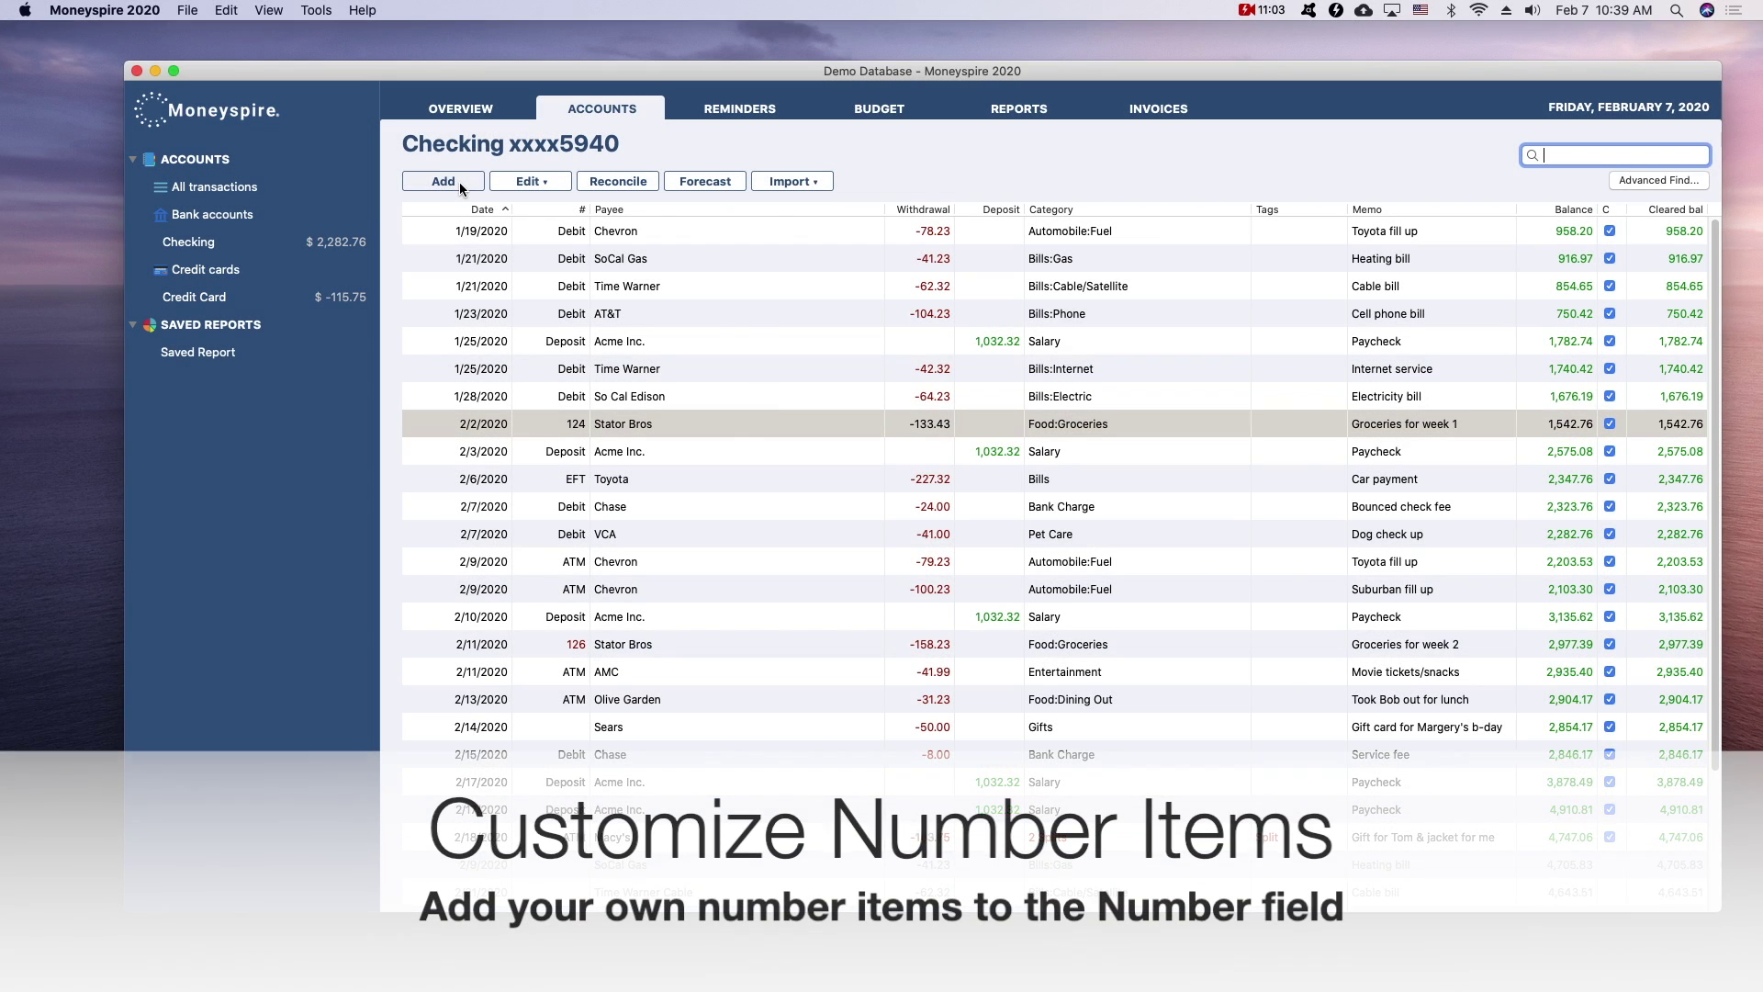
# Step: Examine the number options offered for a new Checking transaction, and cancel without adding one
pyautogui.click(459, 182)
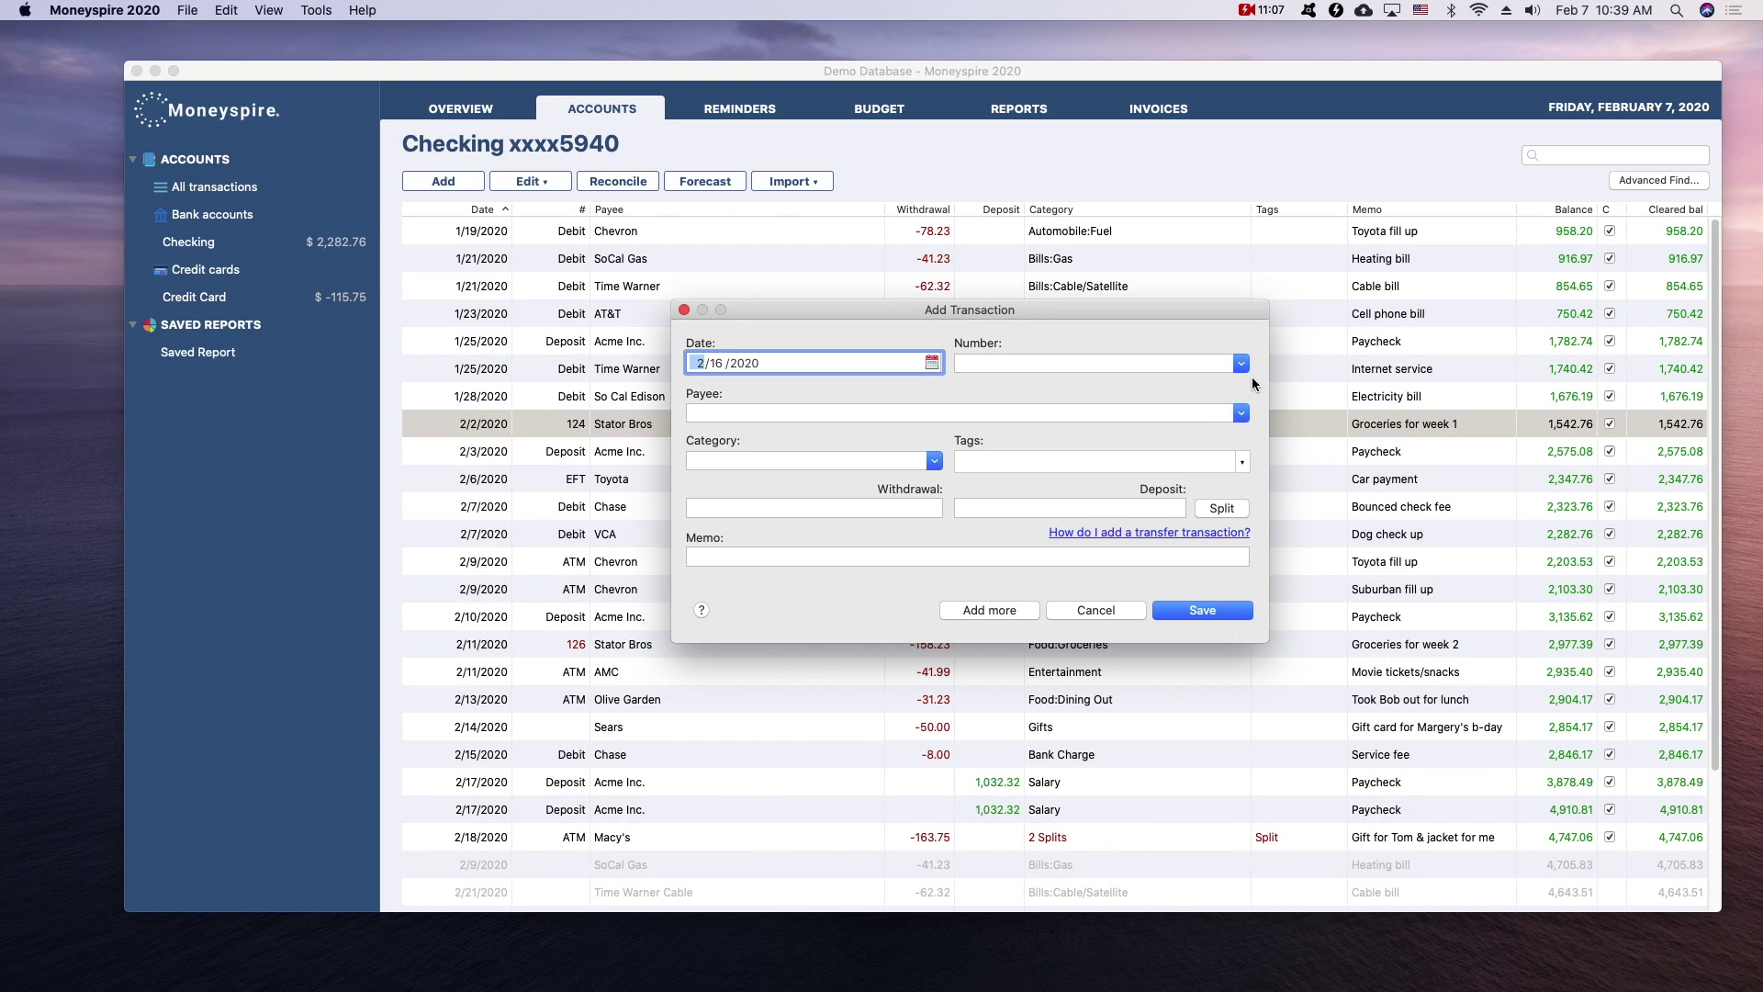
pyautogui.click(1246, 367)
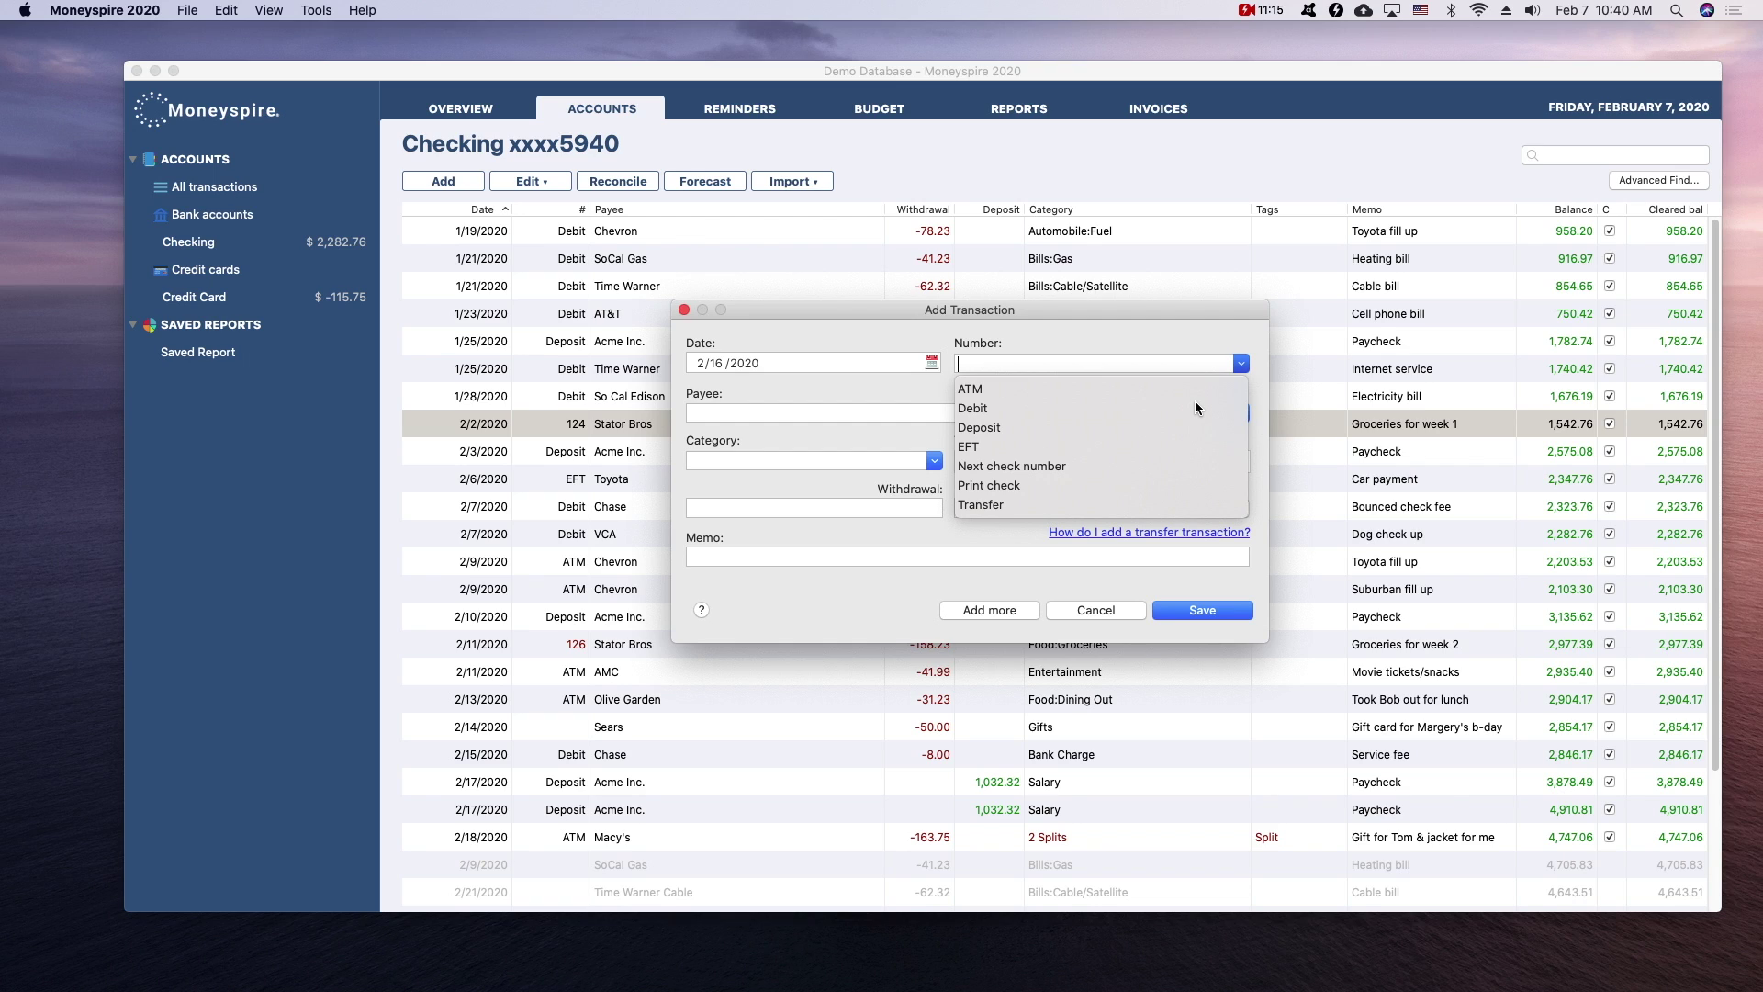
pyautogui.click(1181, 343)
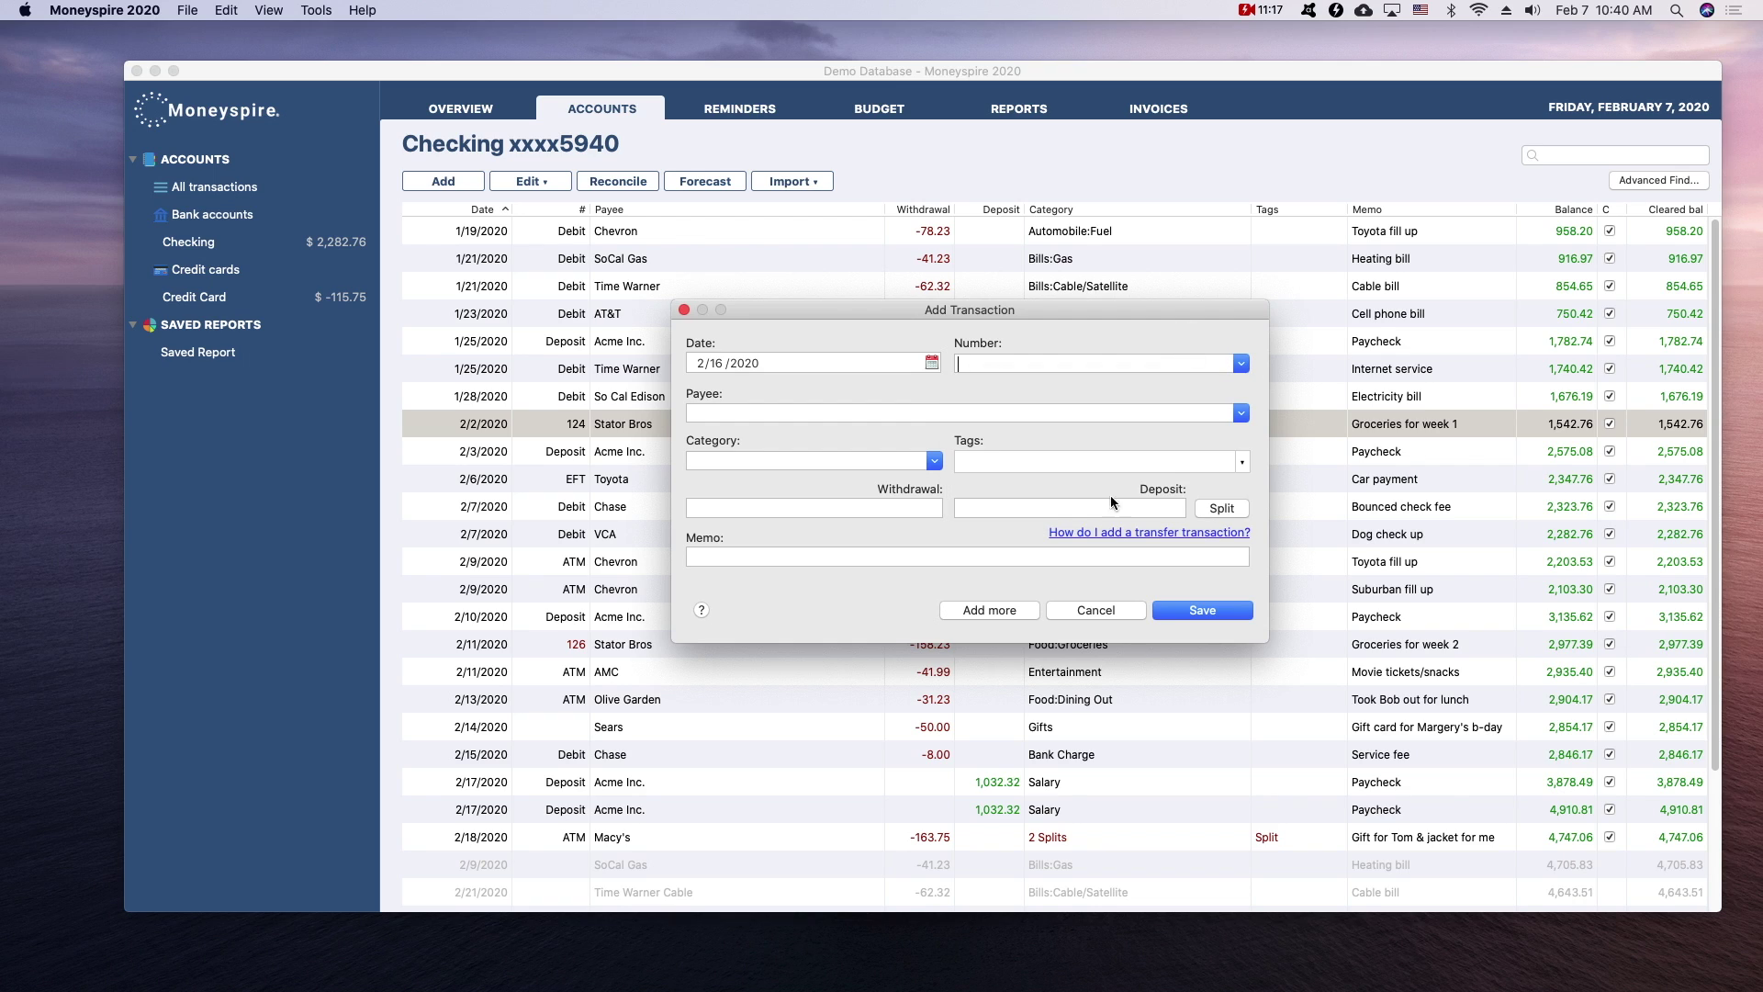
pyautogui.click(1114, 613)
pyautogui.click(1042, 347)
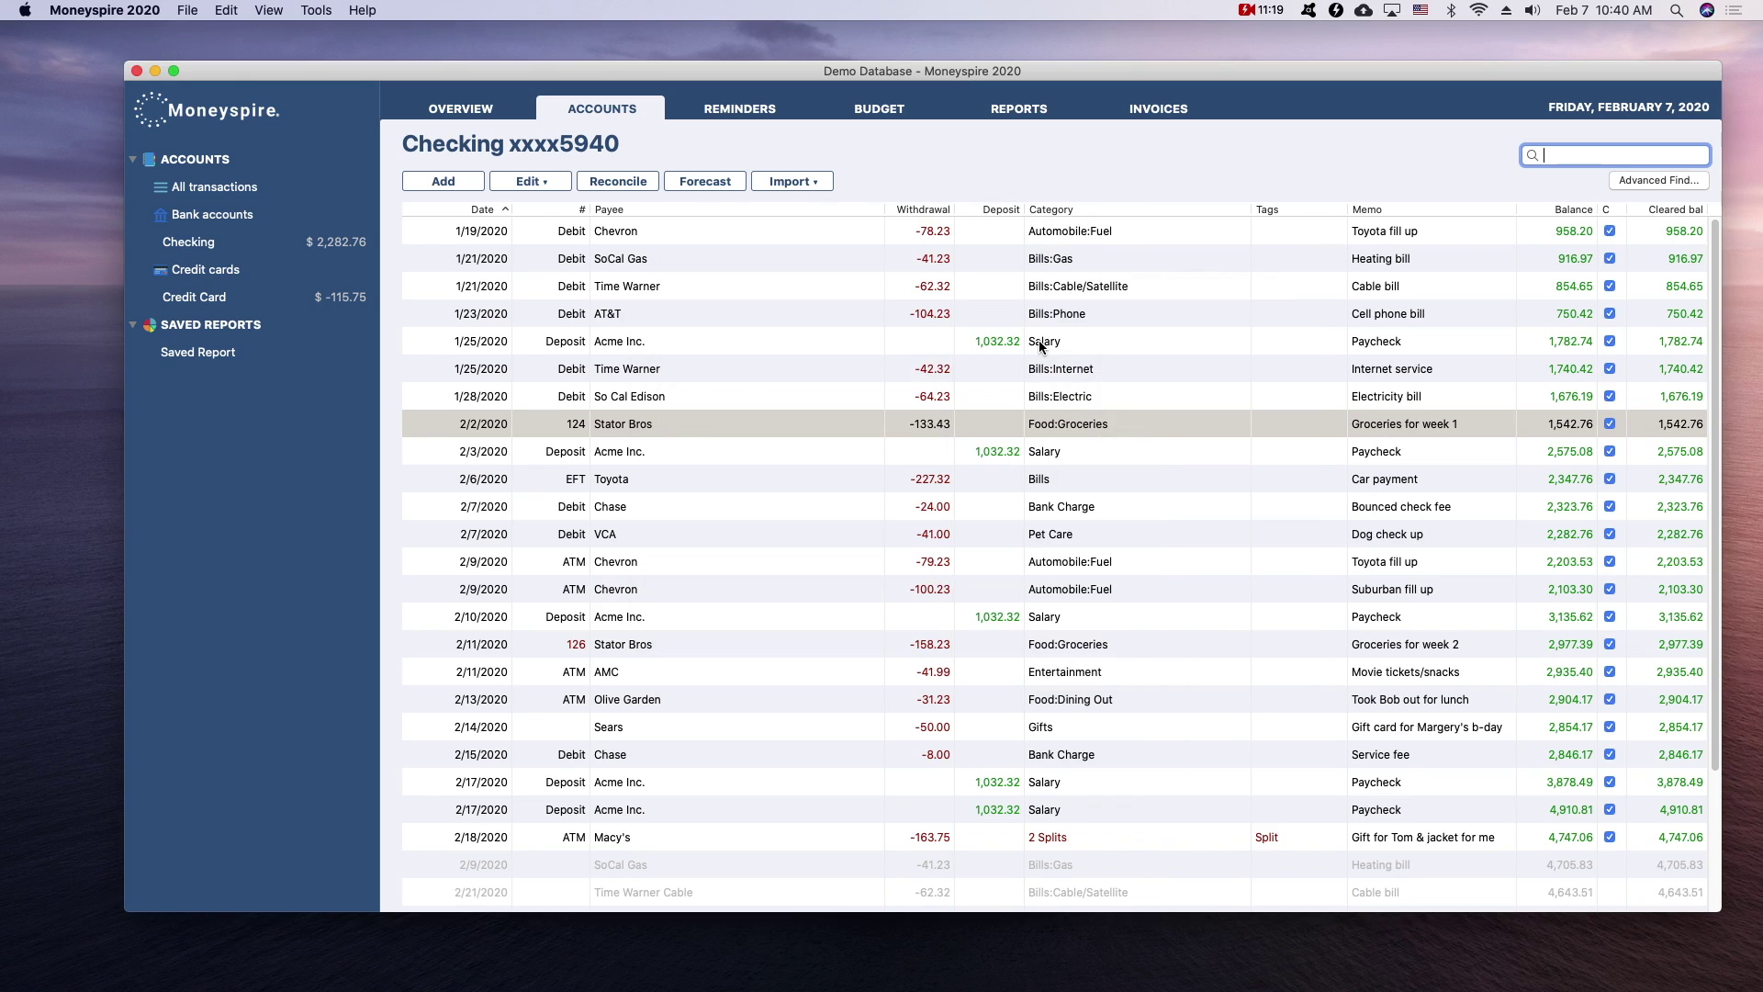
# Step: Add "Business" to the list of custom number items
pyautogui.click(317, 9)
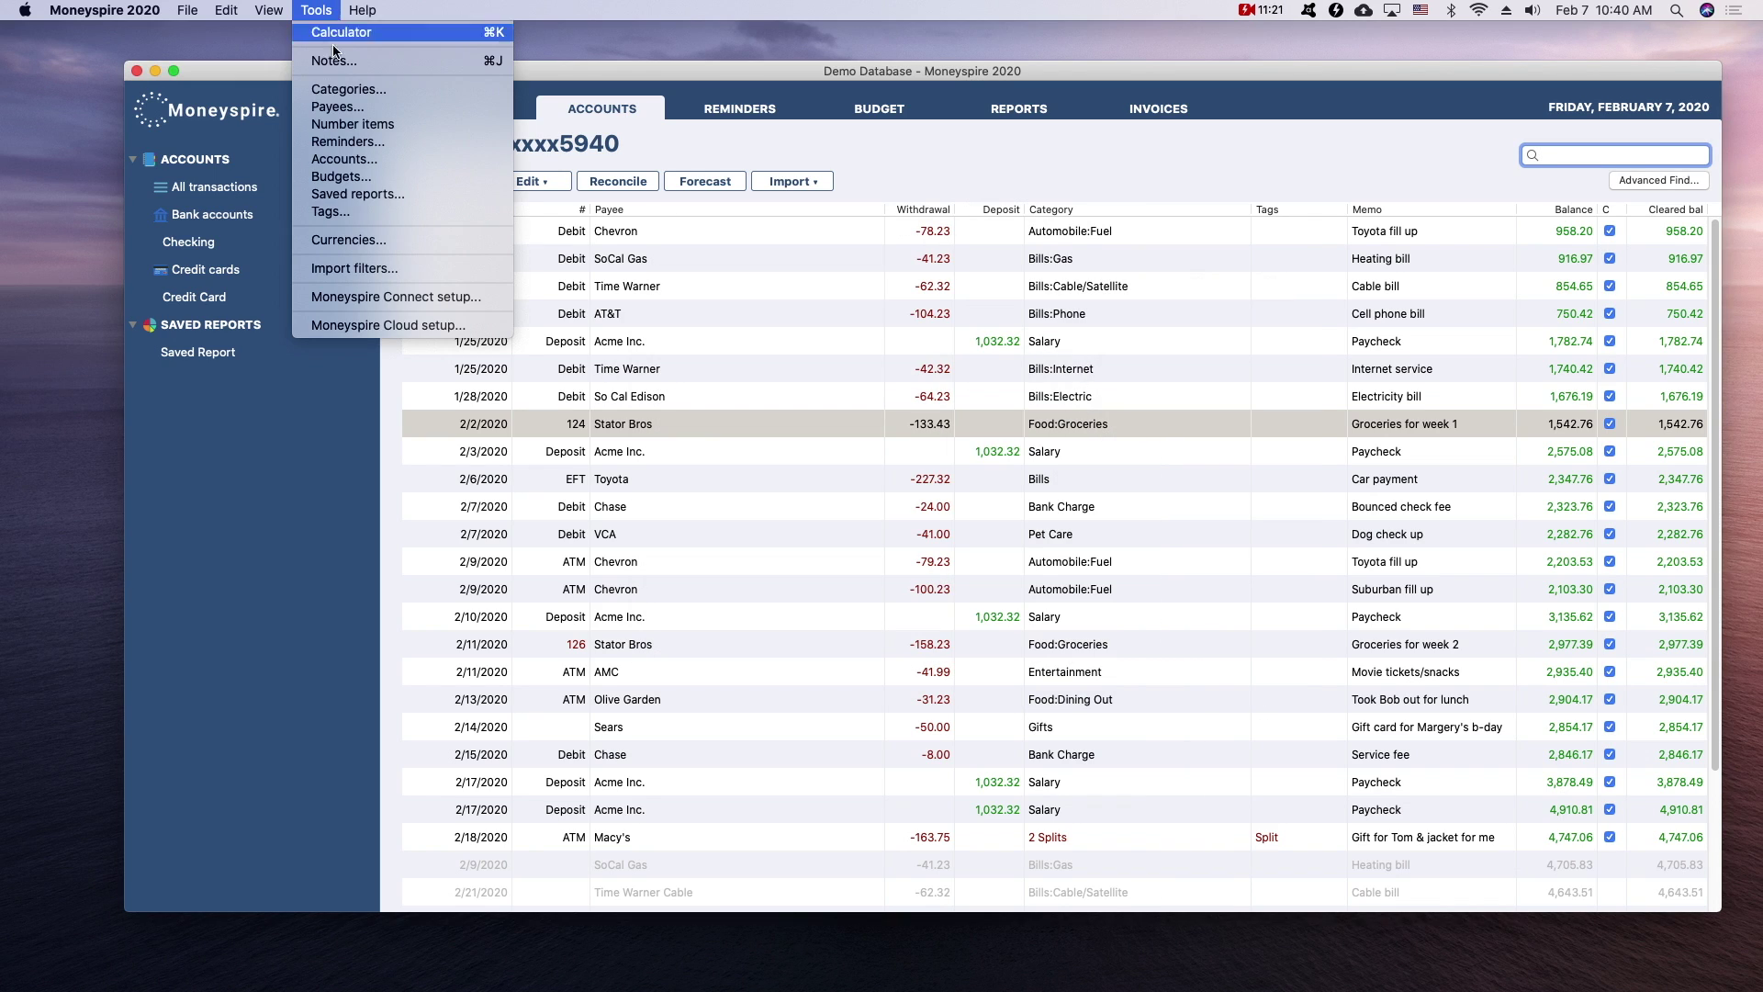
pyautogui.click(377, 124)
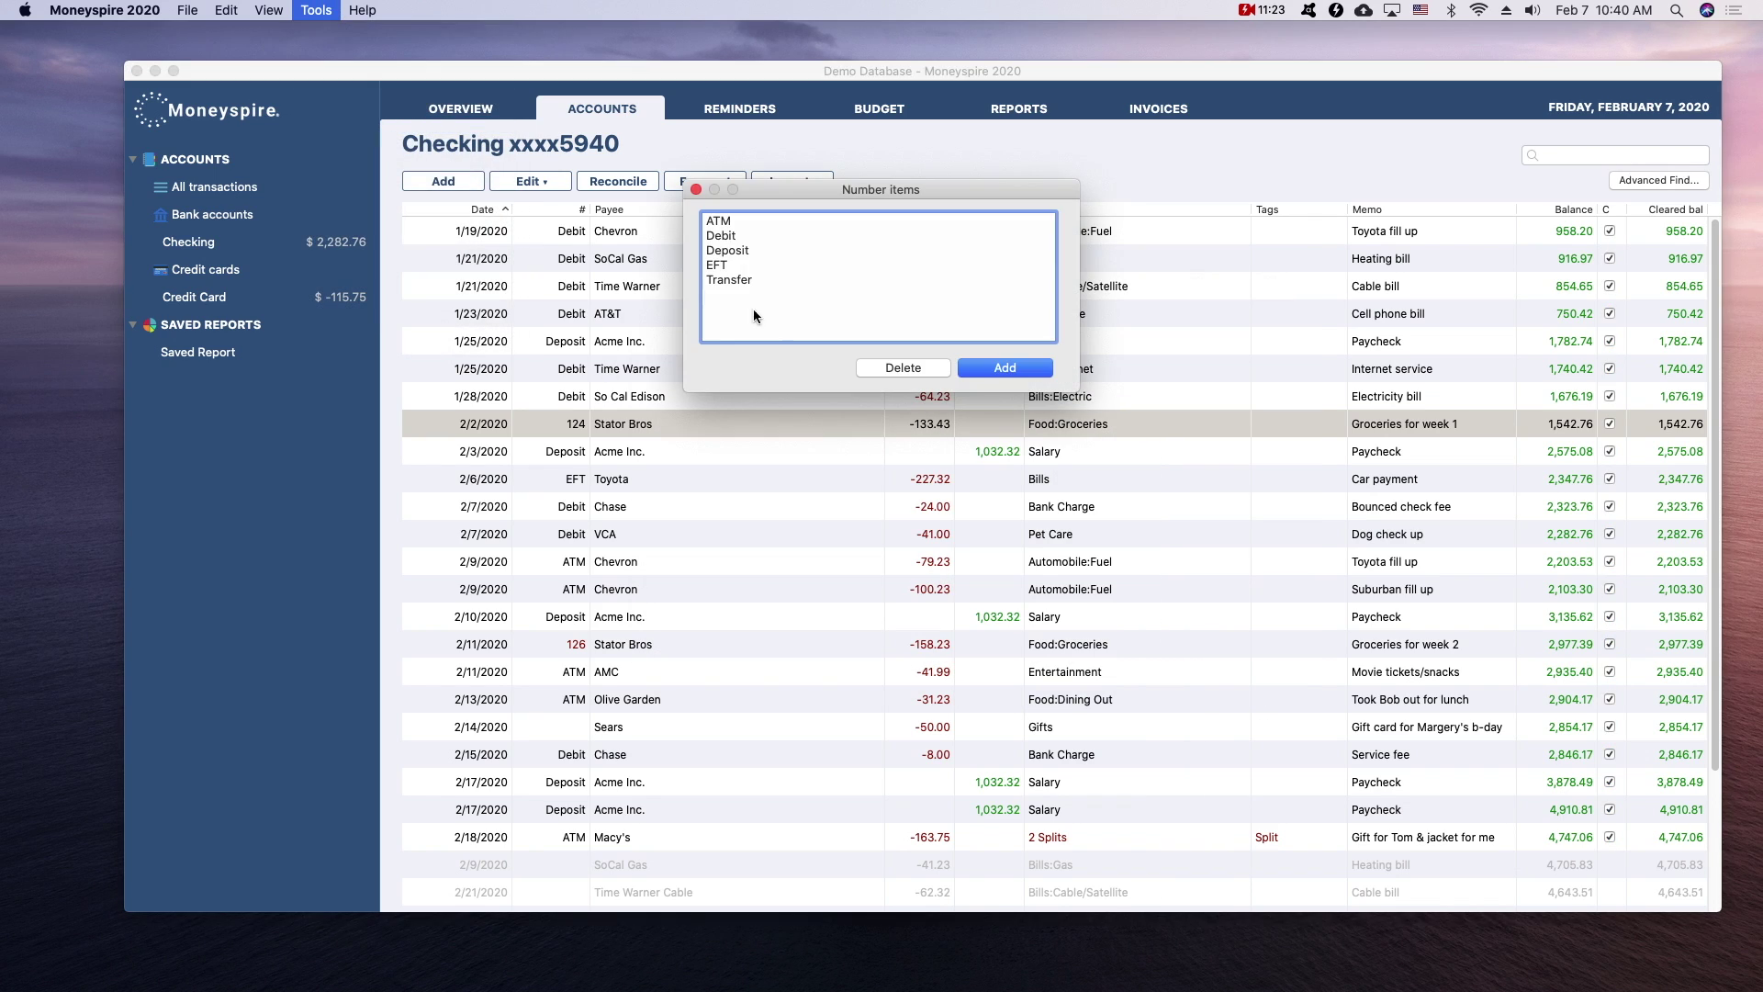
pyautogui.click(1030, 376)
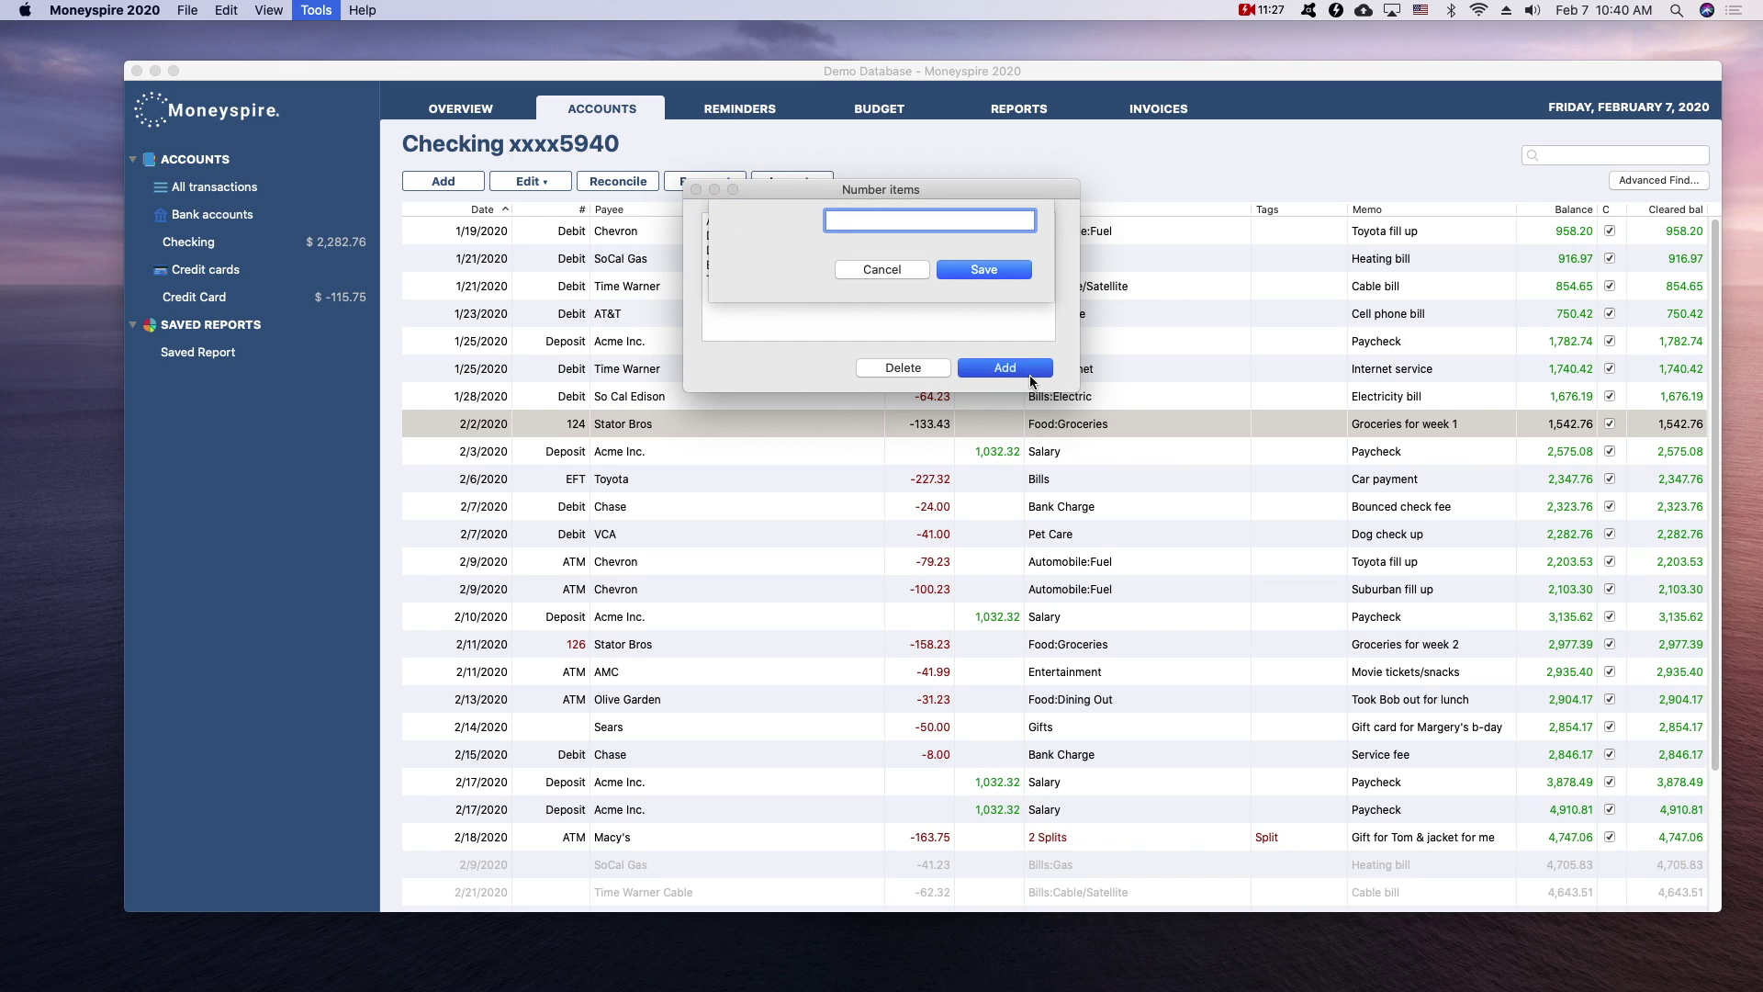
pyautogui.write('Business')
pyautogui.click(1007, 280)
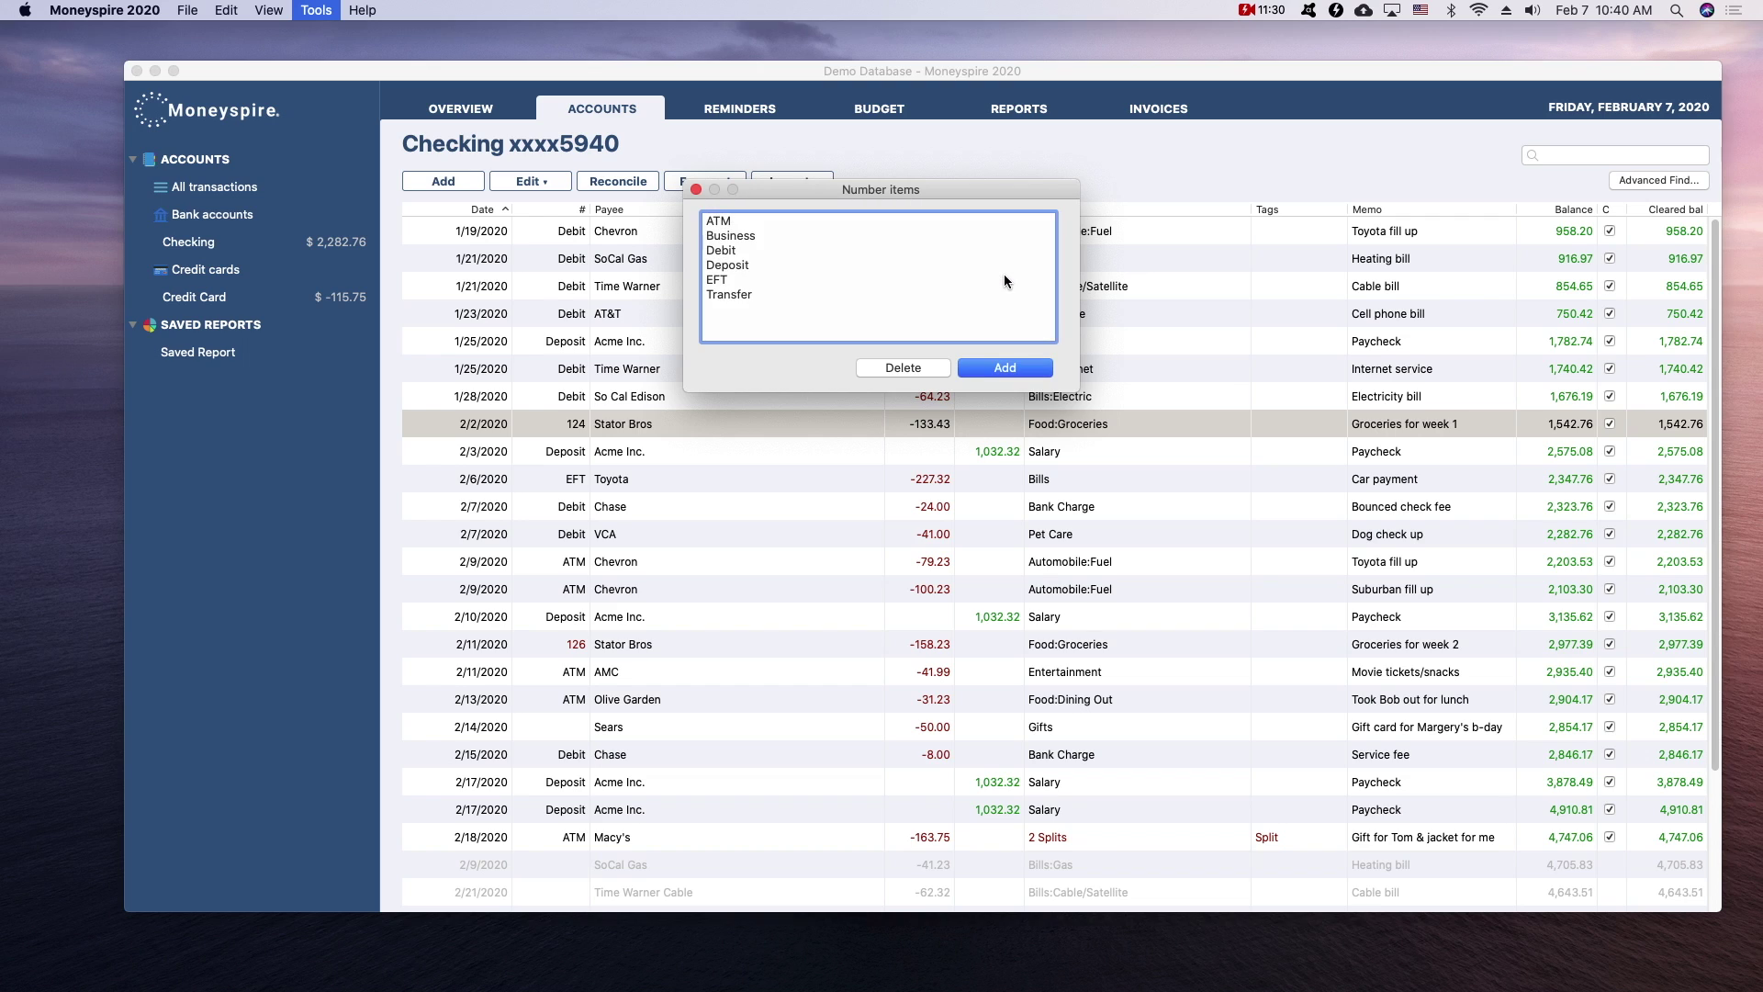
pyautogui.click(696, 189)
# Step: Start a new Checking transaction and set its number to Business
pyautogui.click(441, 181)
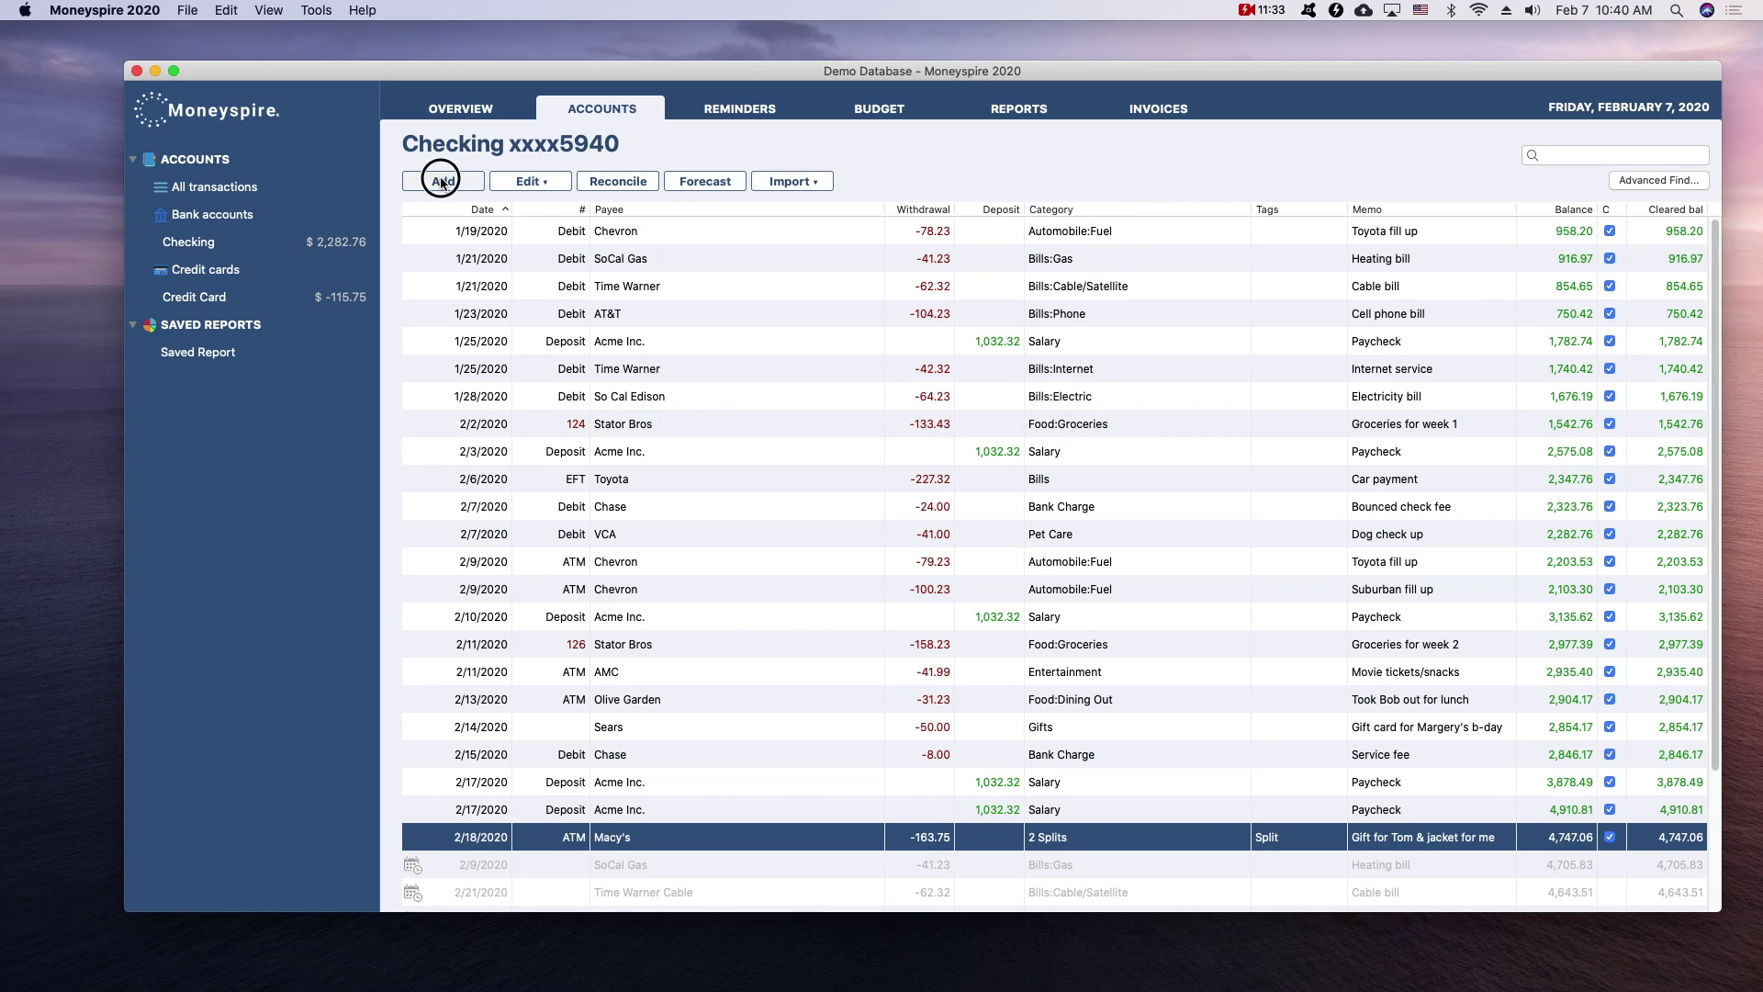
pyautogui.click(1239, 364)
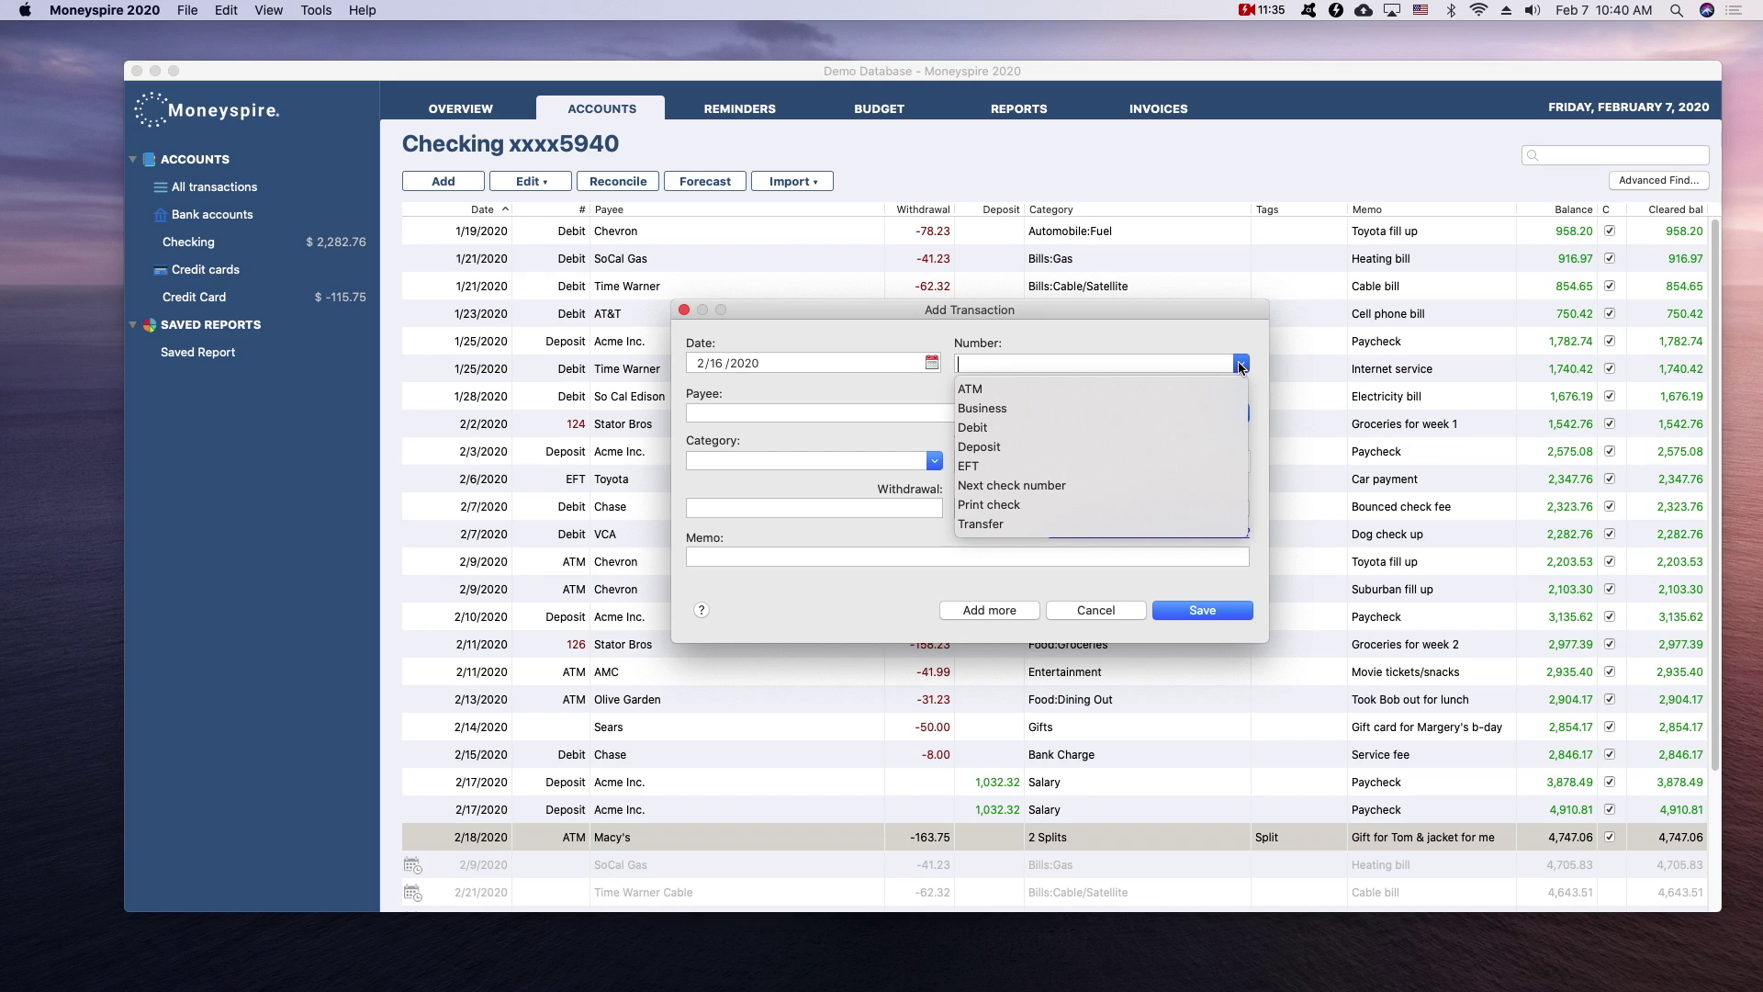
pyautogui.click(994, 409)
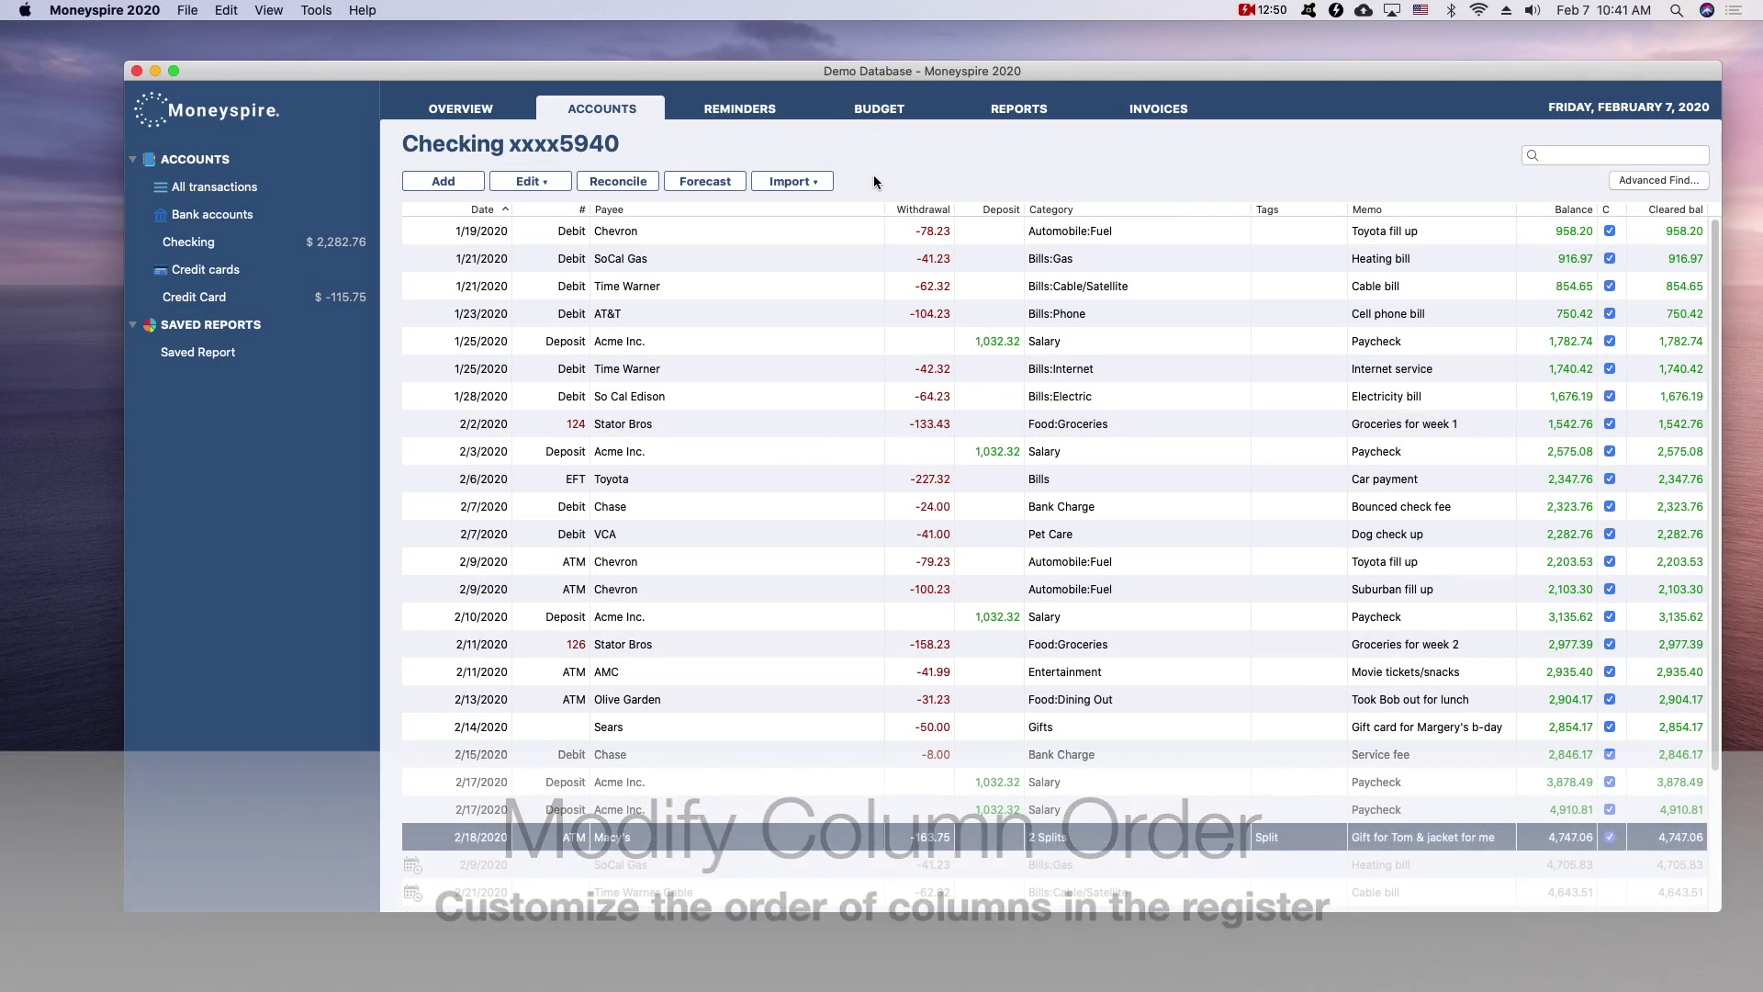
# Step: Move the Category column ahead of Withdrawal/Deposit in the register's column order
pyautogui.click(269, 10)
pyautogui.click(326, 141)
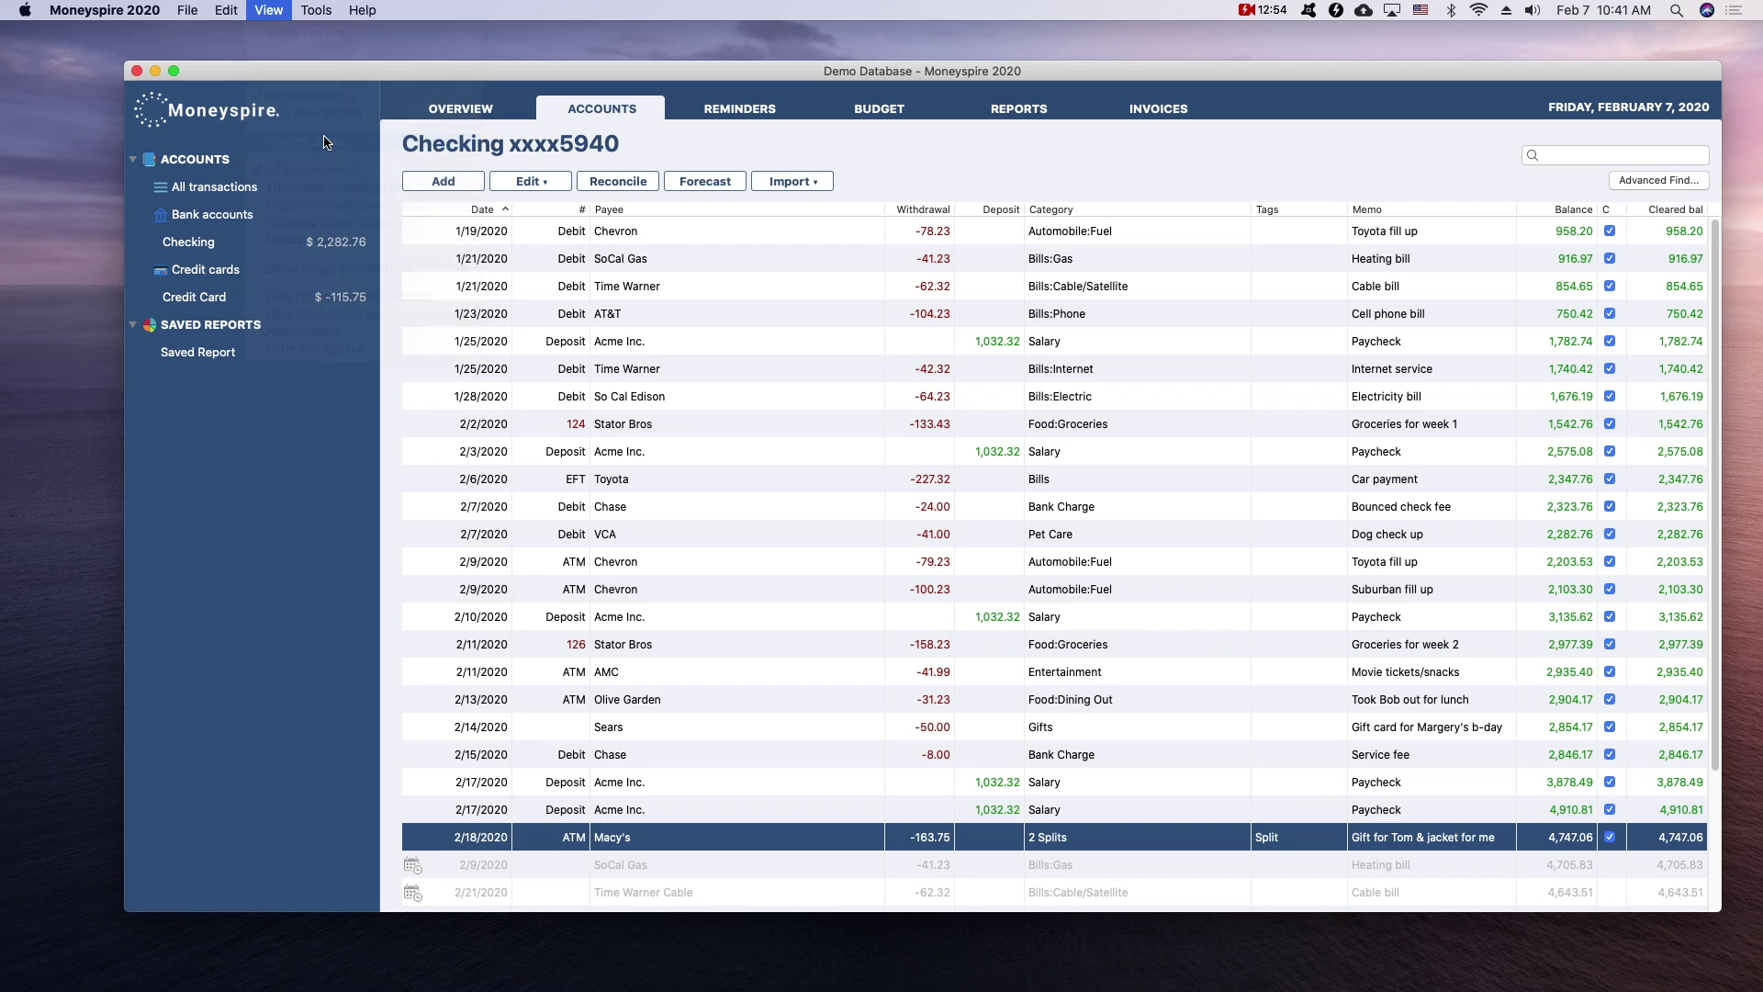
pyautogui.click(796, 258)
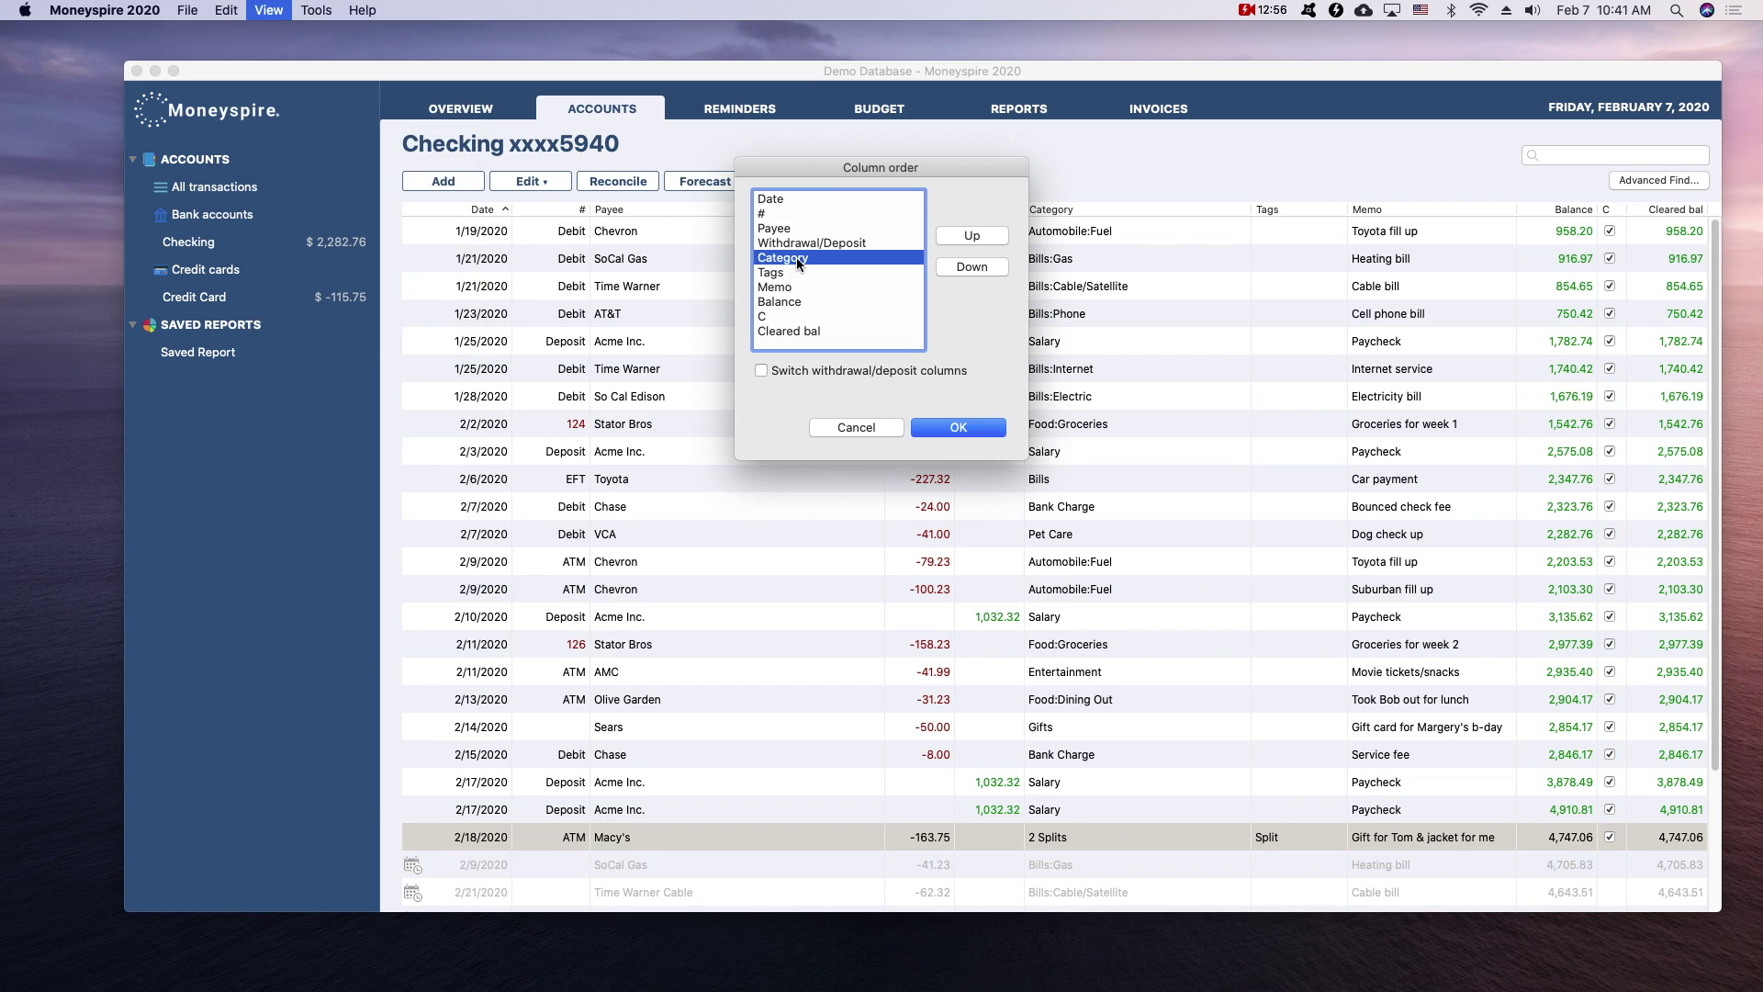
pyautogui.click(973, 236)
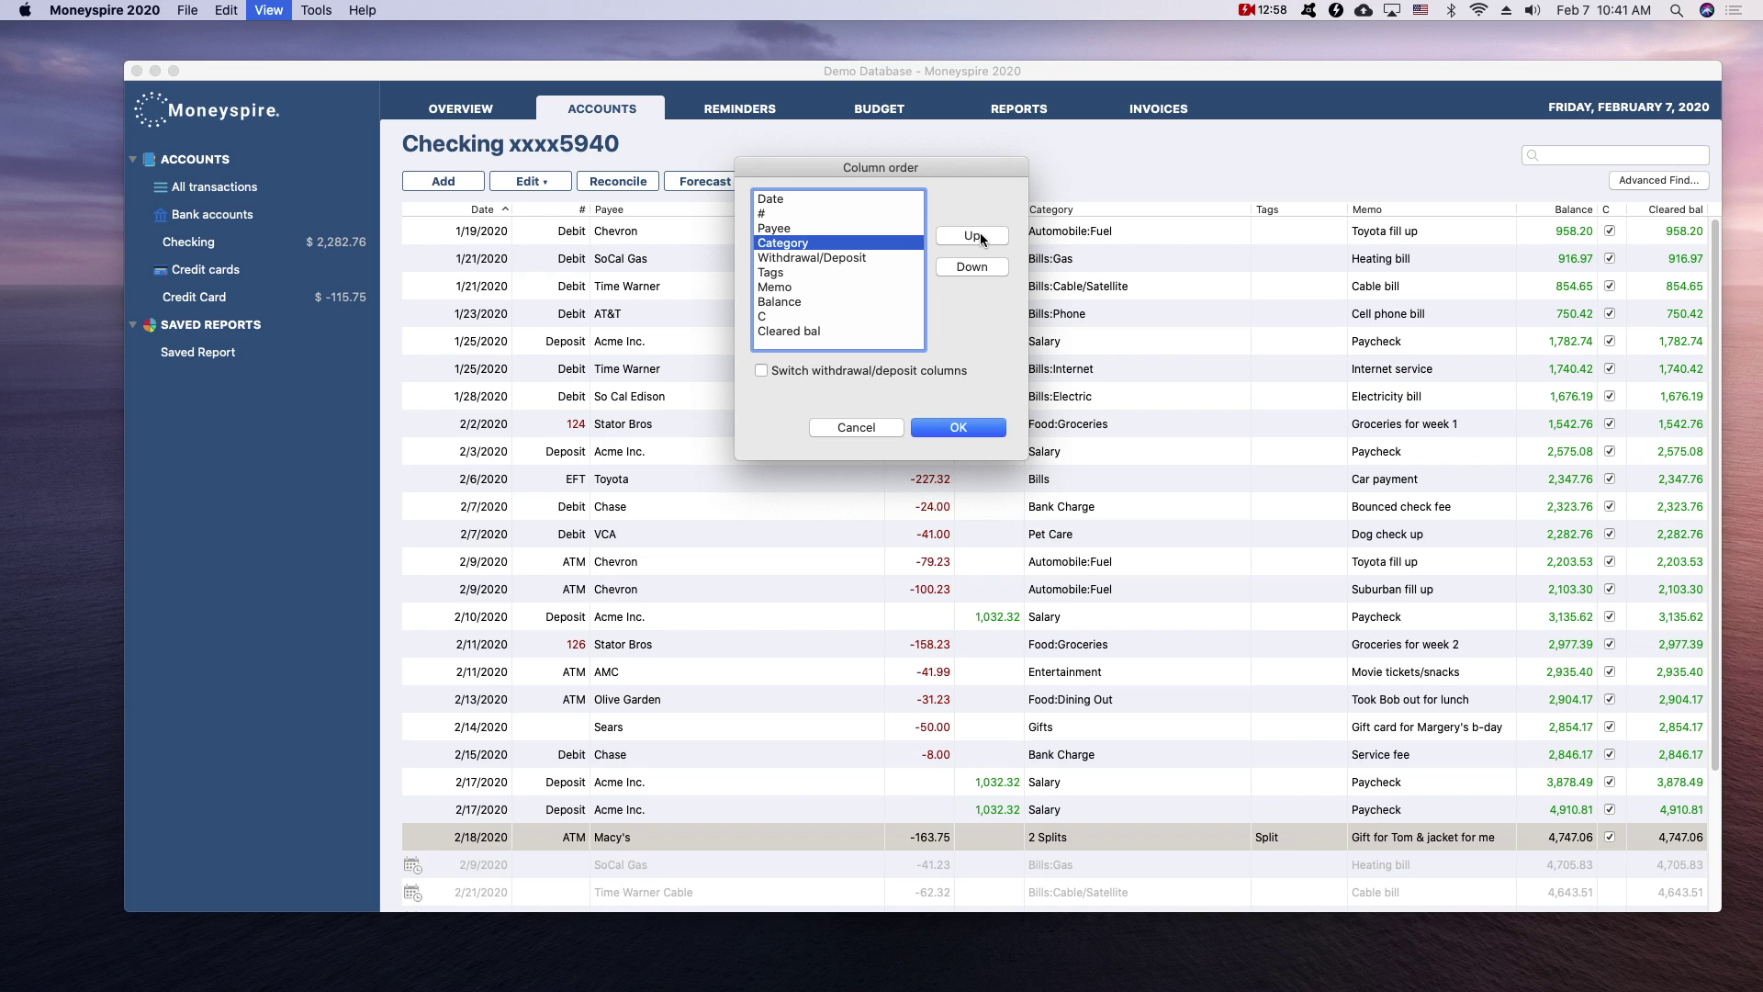
pyautogui.click(958, 427)
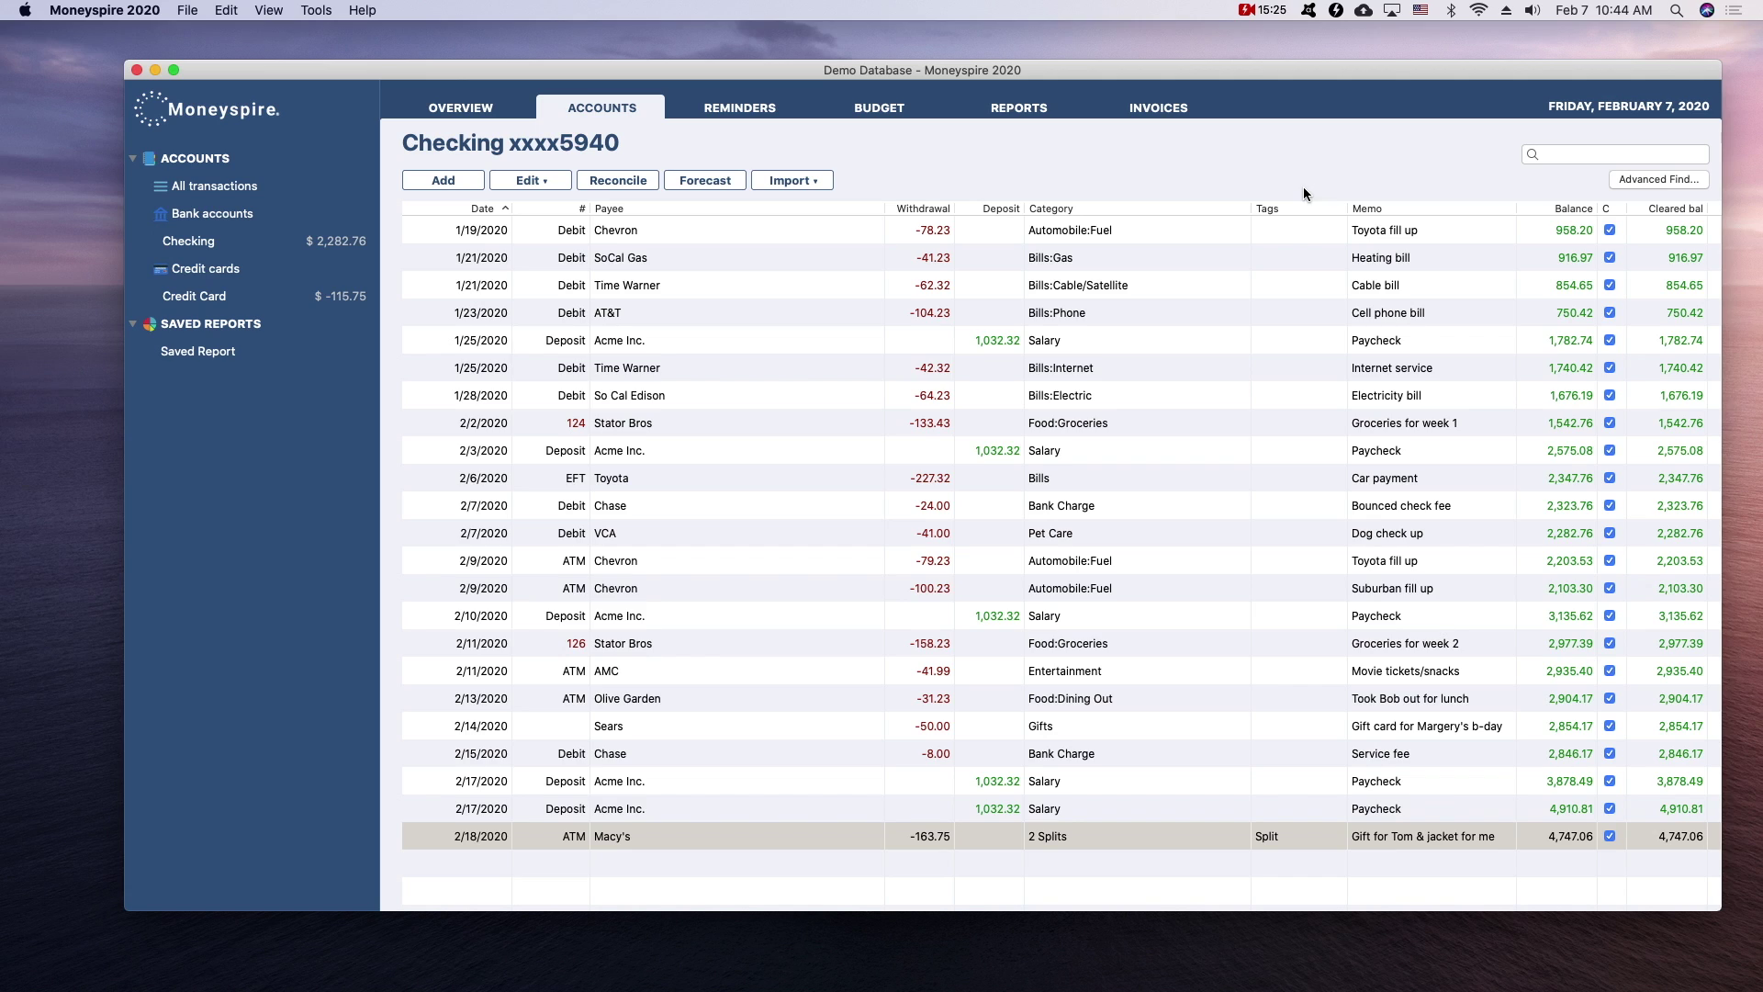
# Step: Filter the Checking register to this week's transactions and return it to all transactions
pyautogui.click(269, 9)
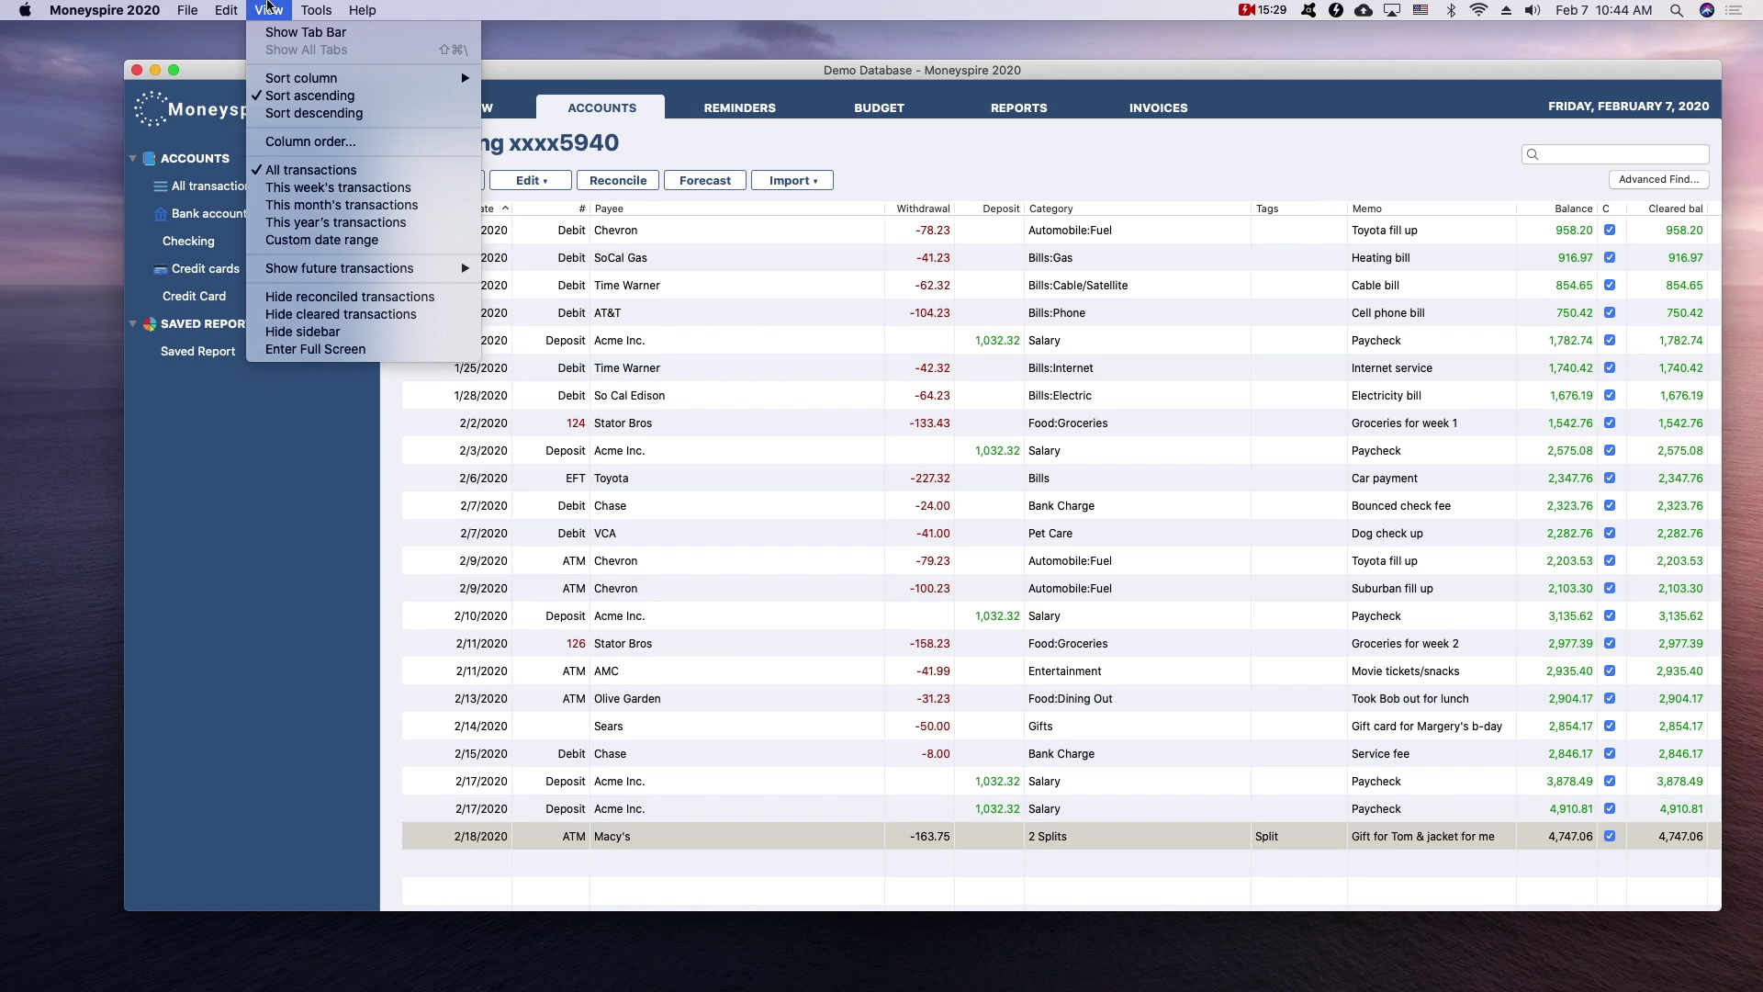
pyautogui.click(283, 189)
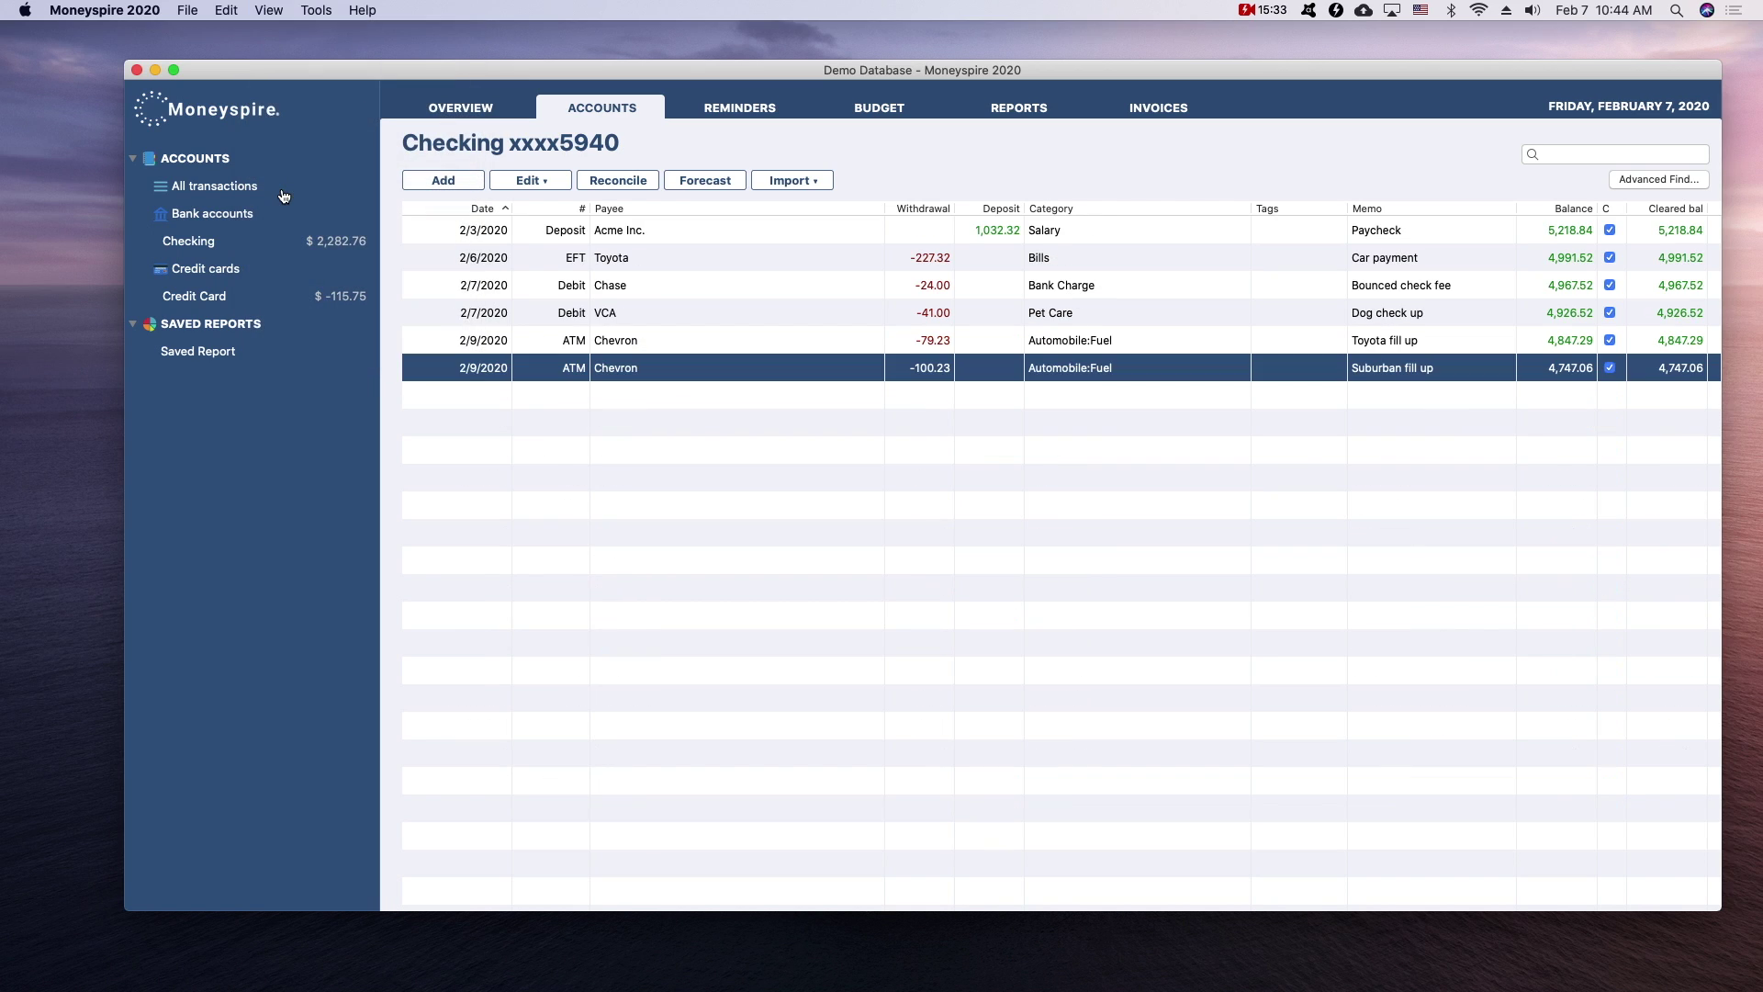
pyautogui.click(264, 9)
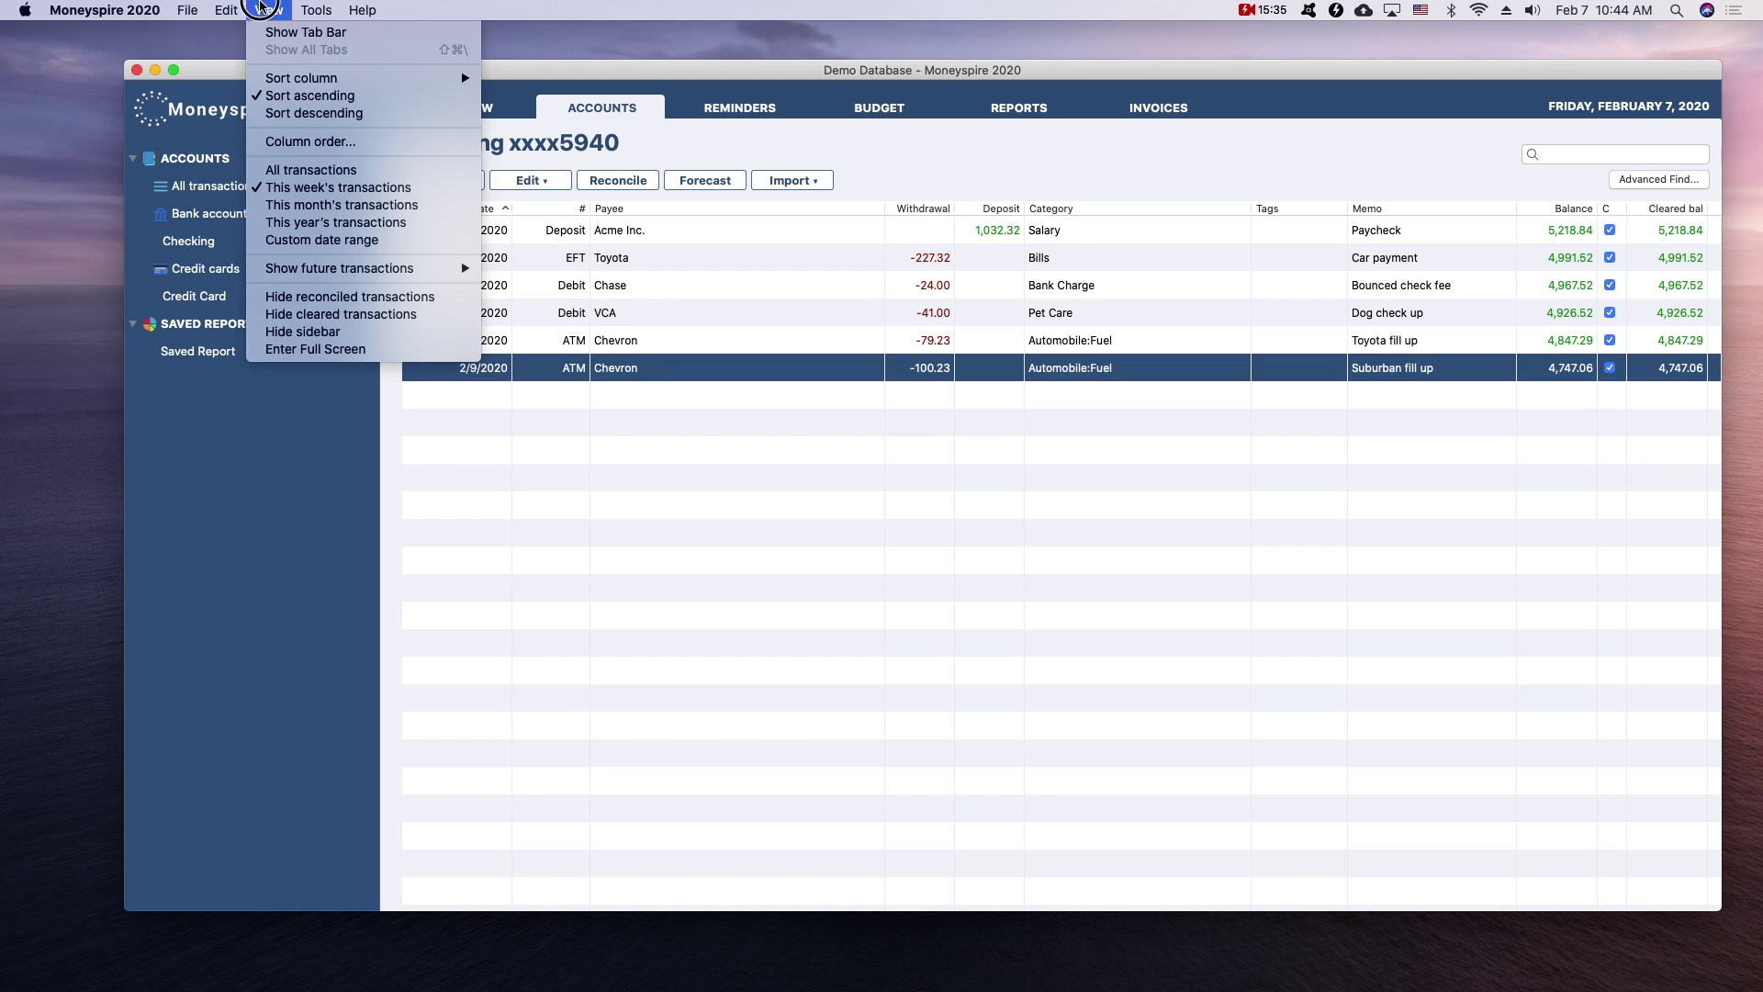
pyautogui.click(284, 170)
# Step: Hide the cleared transactions in the Checking register and show them again
pyautogui.click(276, 9)
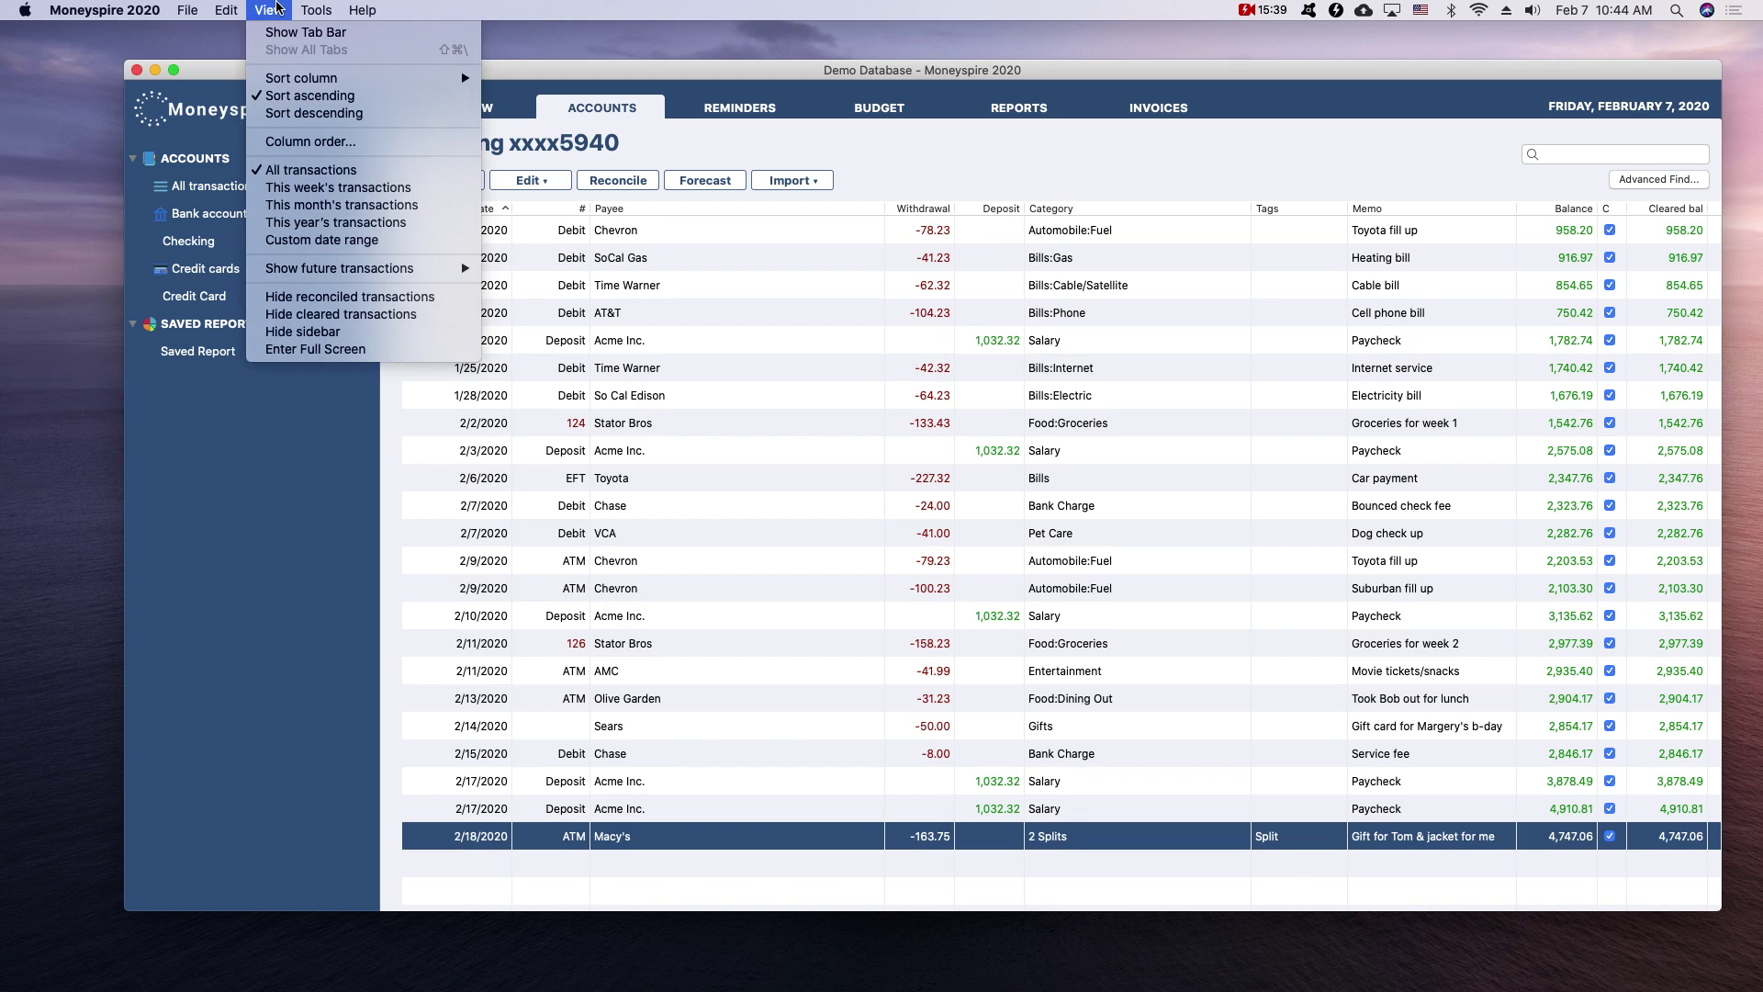
pyautogui.click(342, 316)
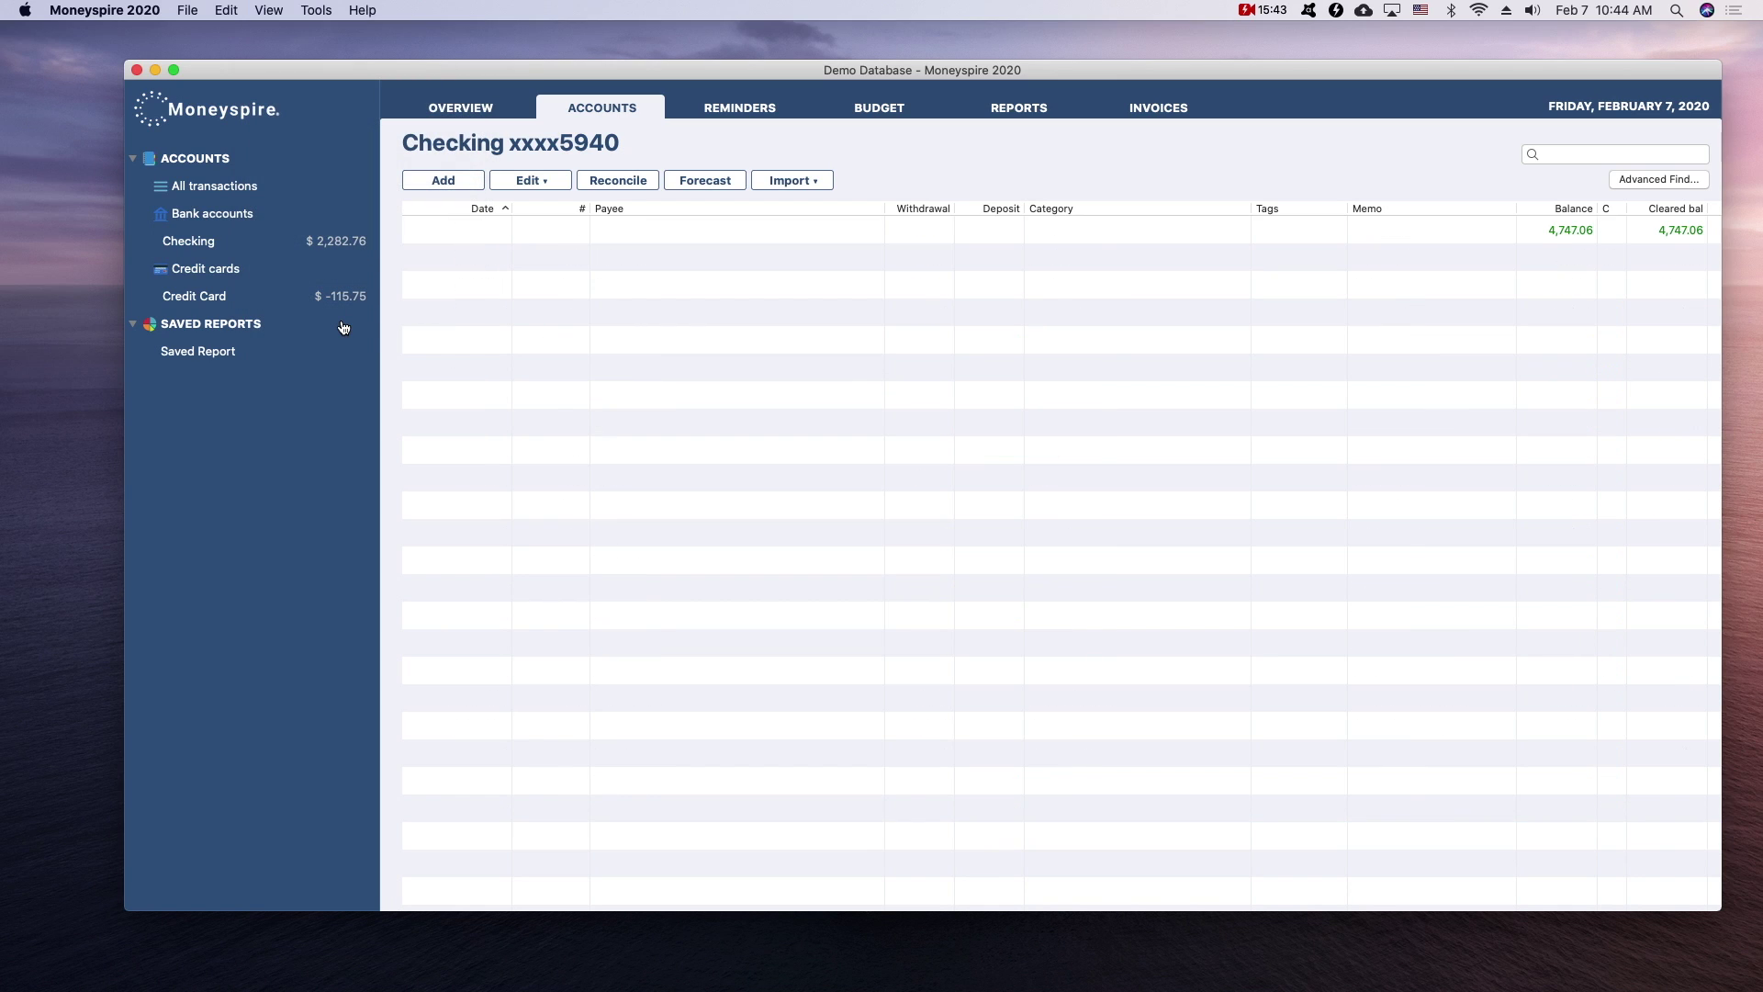
pyautogui.click(289, 10)
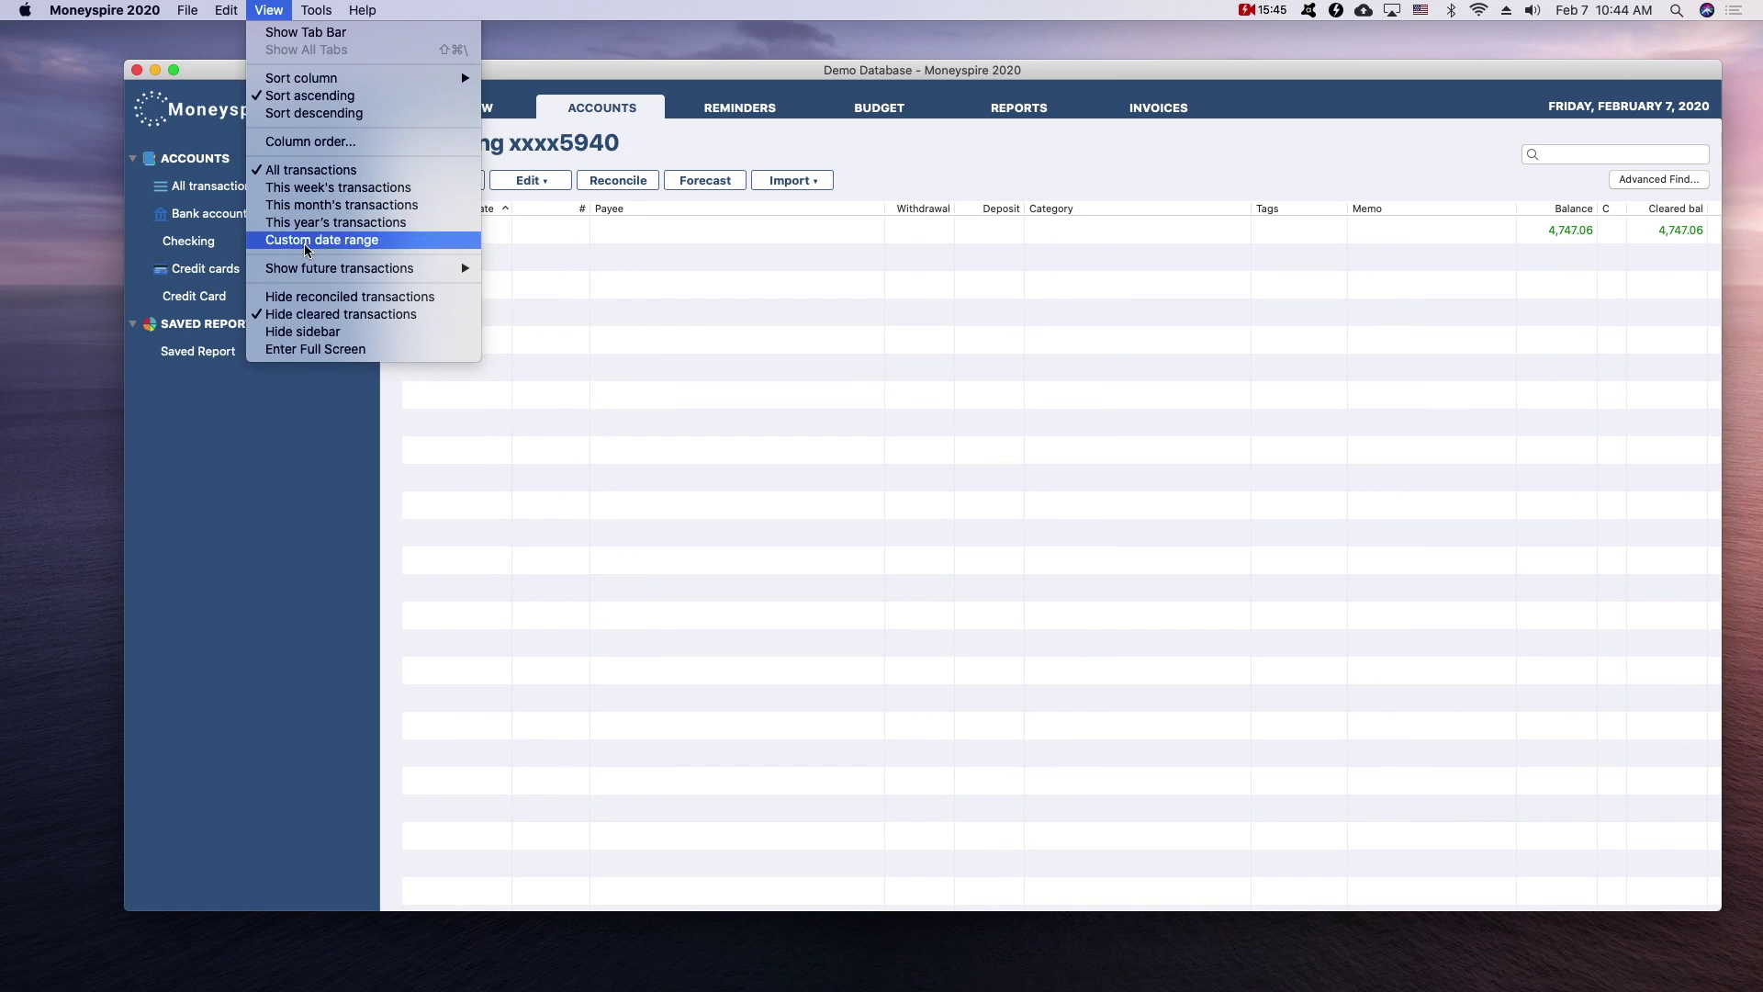
pyautogui.click(313, 314)
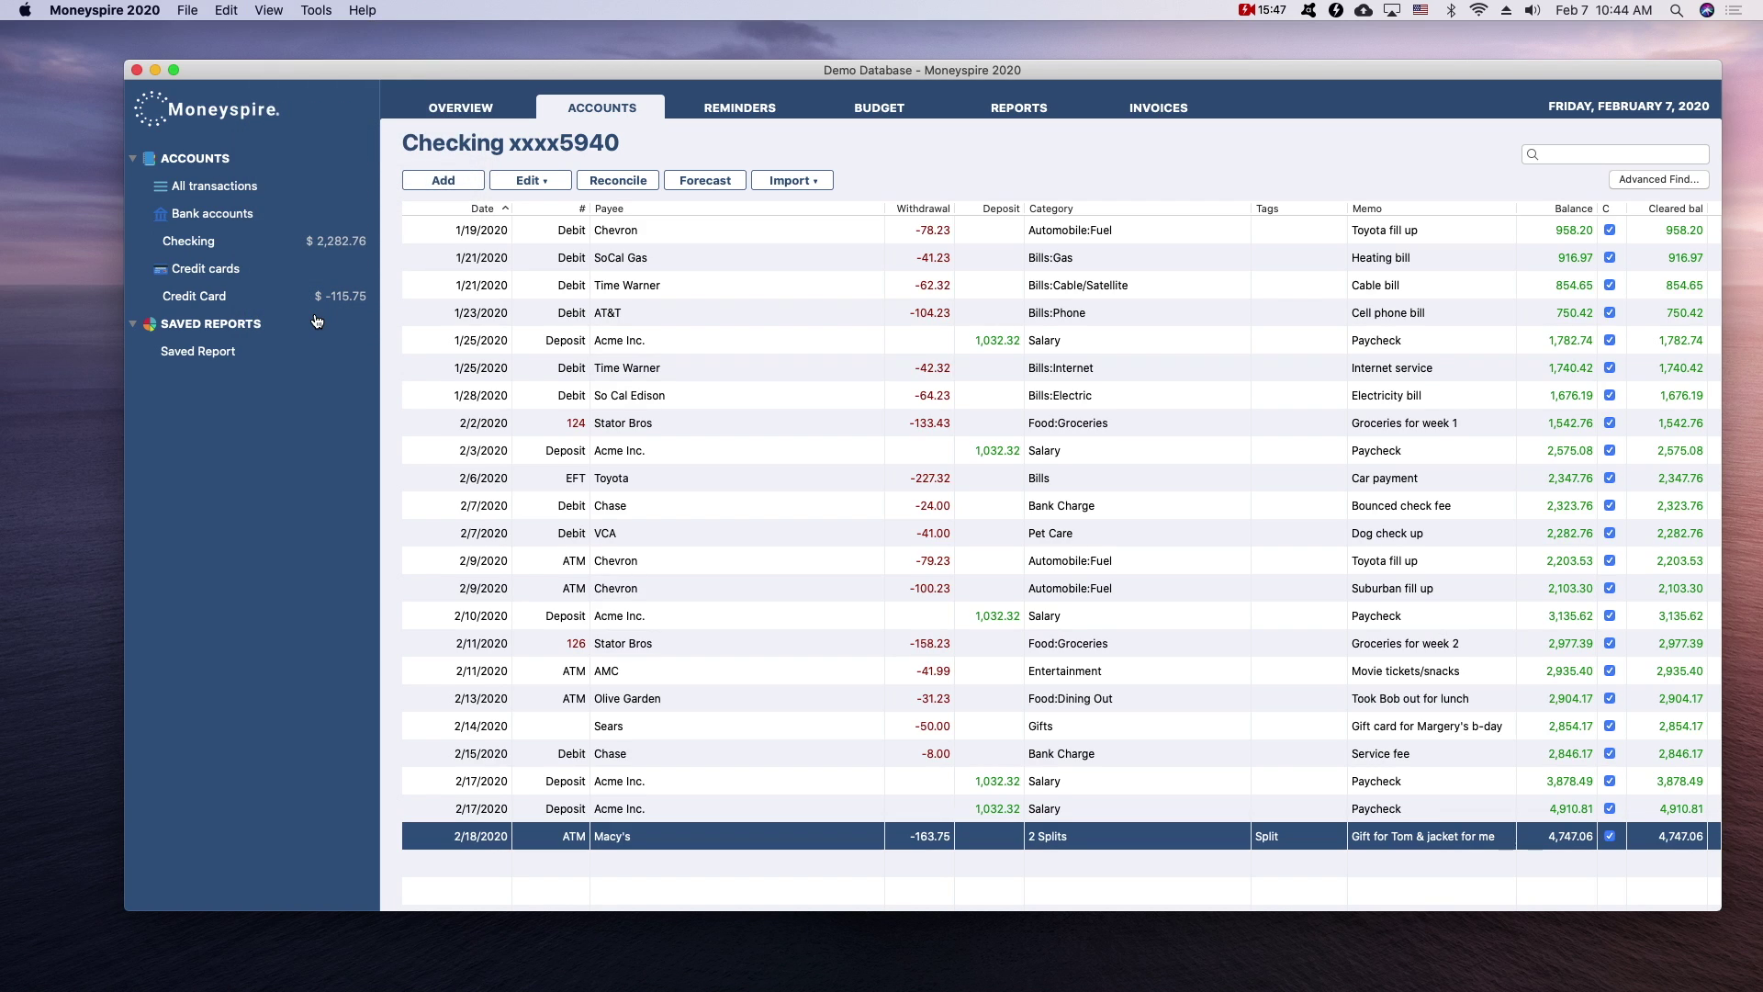
# Step: Sort the Checking register in descending order by date
pyautogui.click(276, 9)
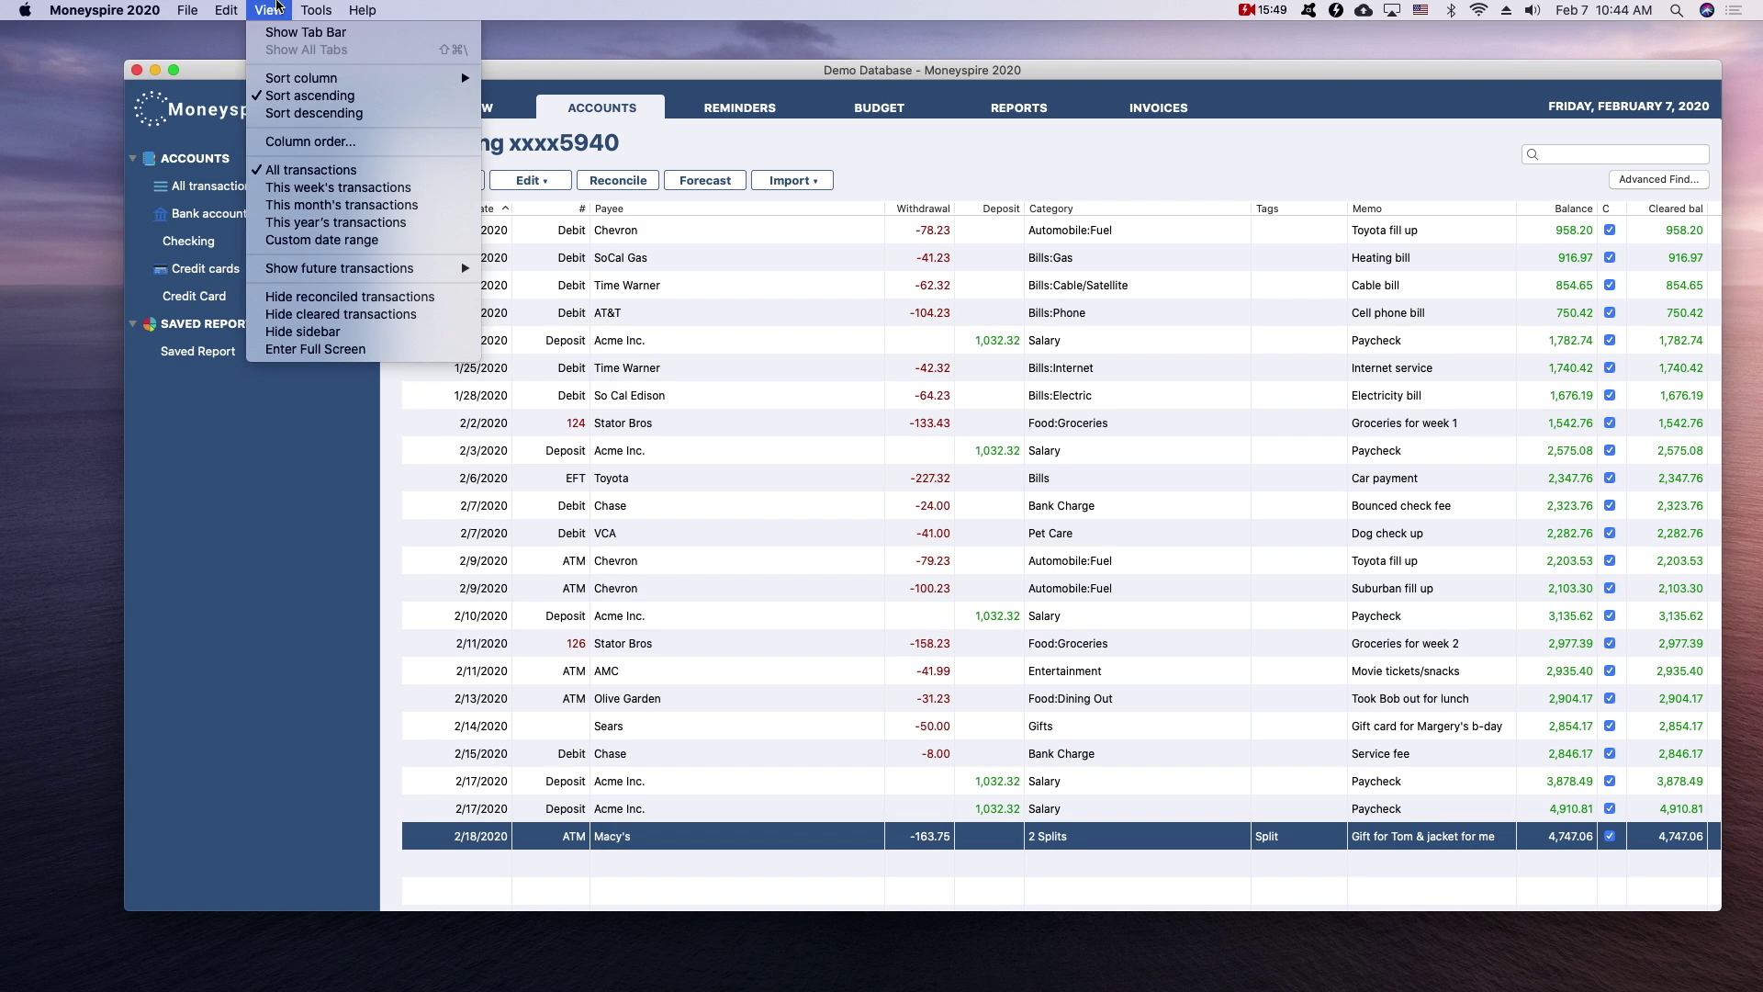
pyautogui.click(318, 113)
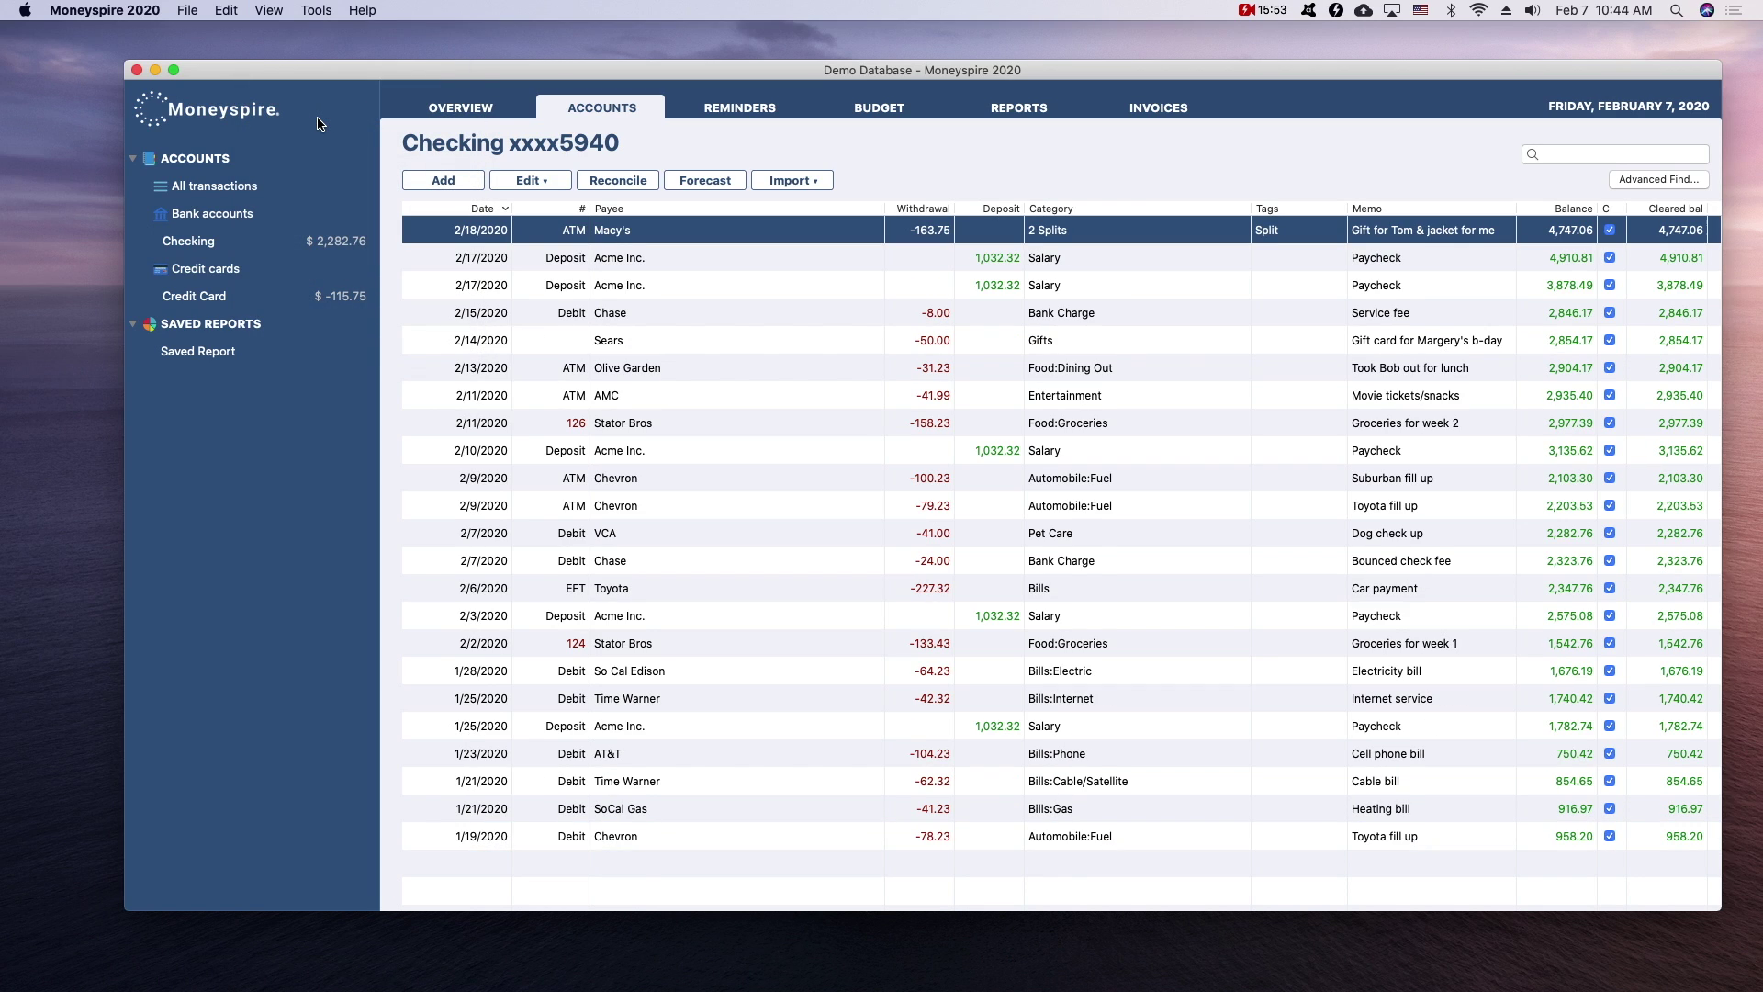
pyautogui.click(277, 11)
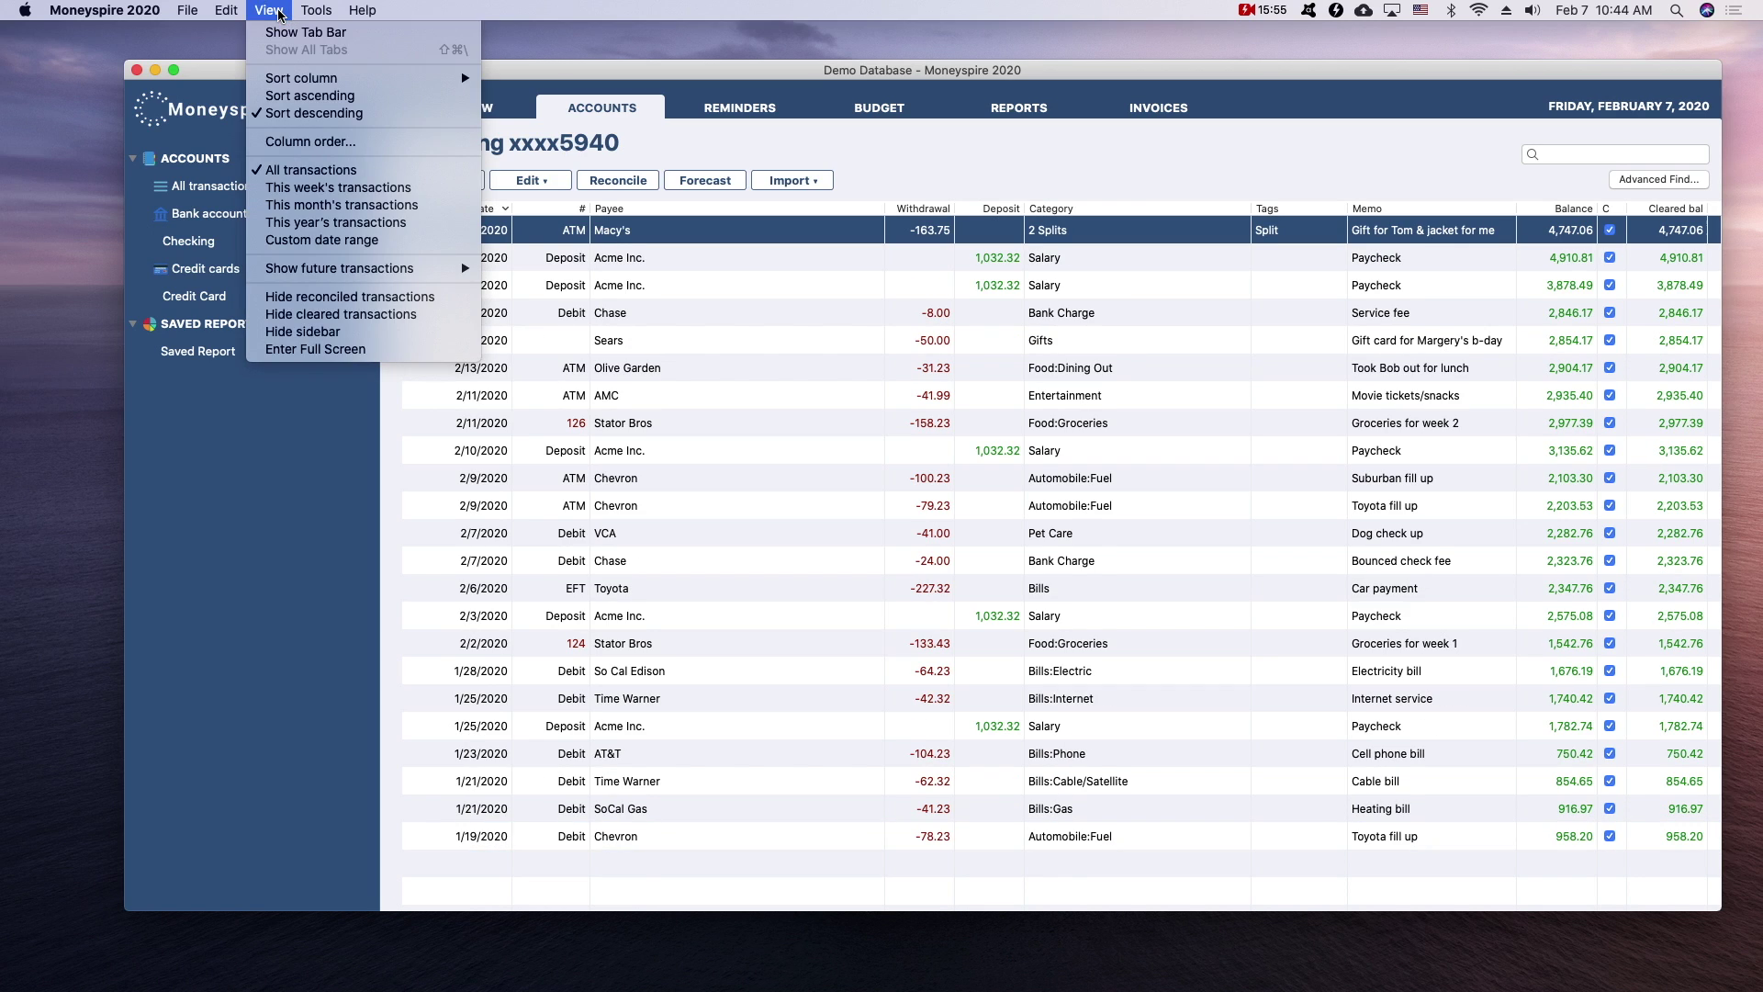
pyautogui.moveTo(293, 82)
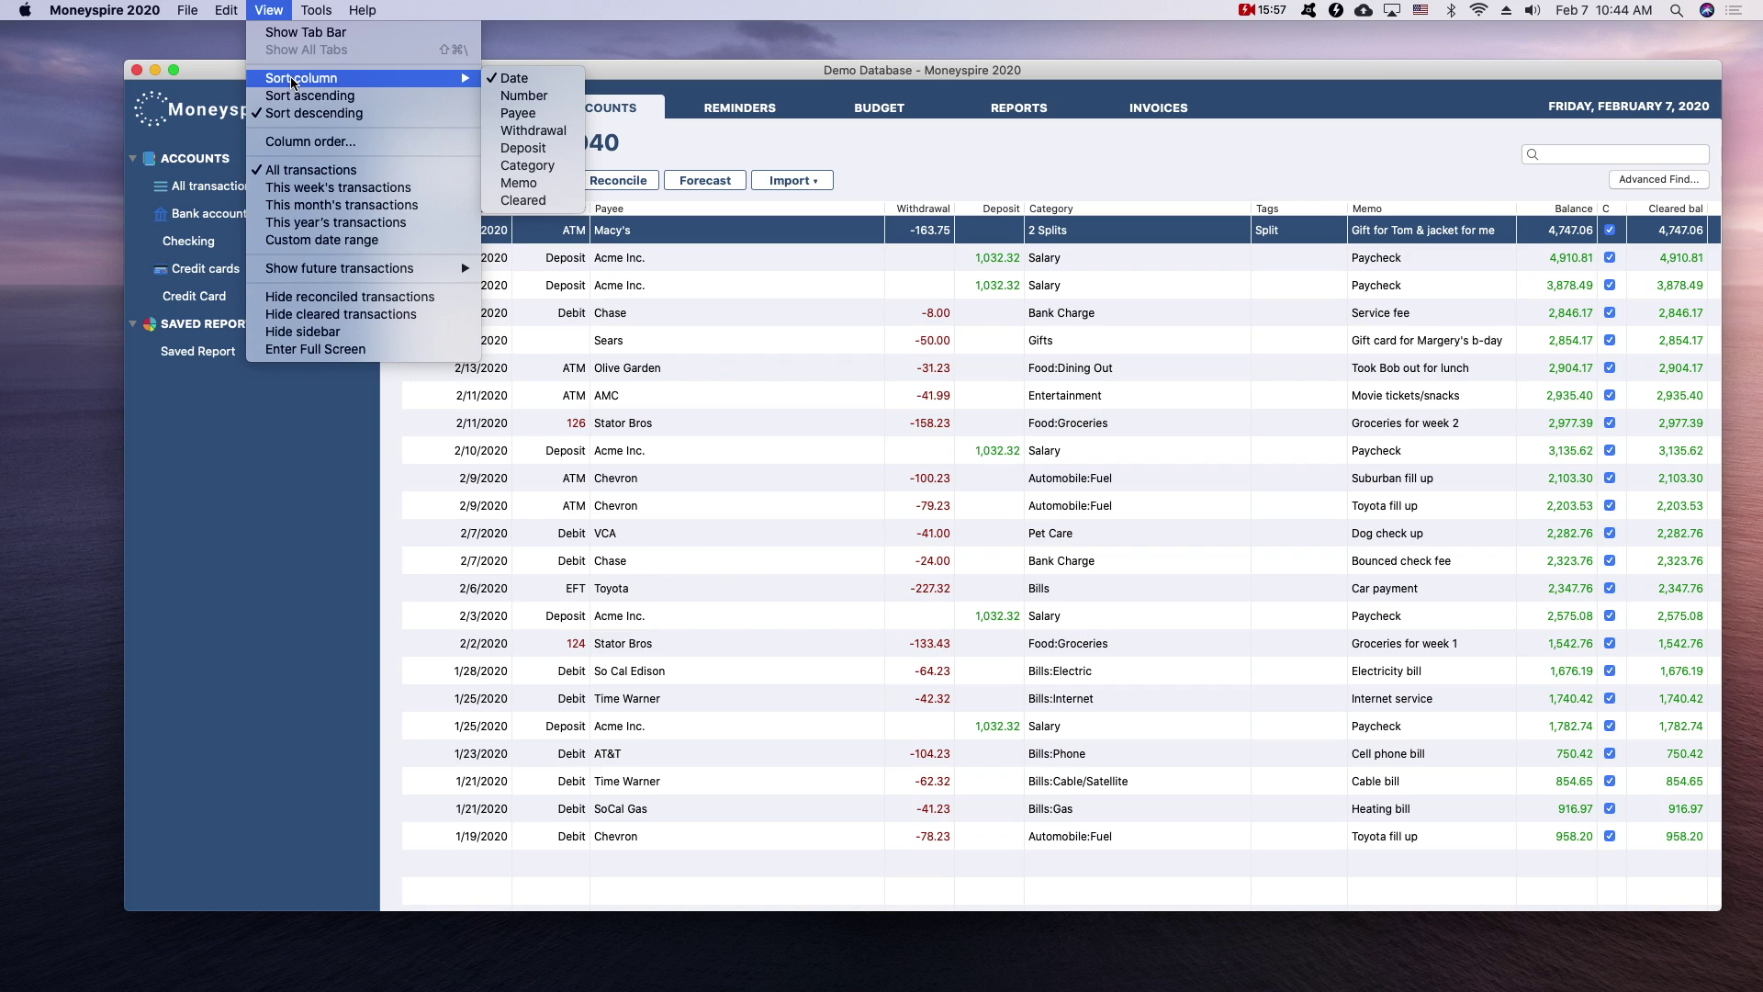
pyautogui.click(514, 78)
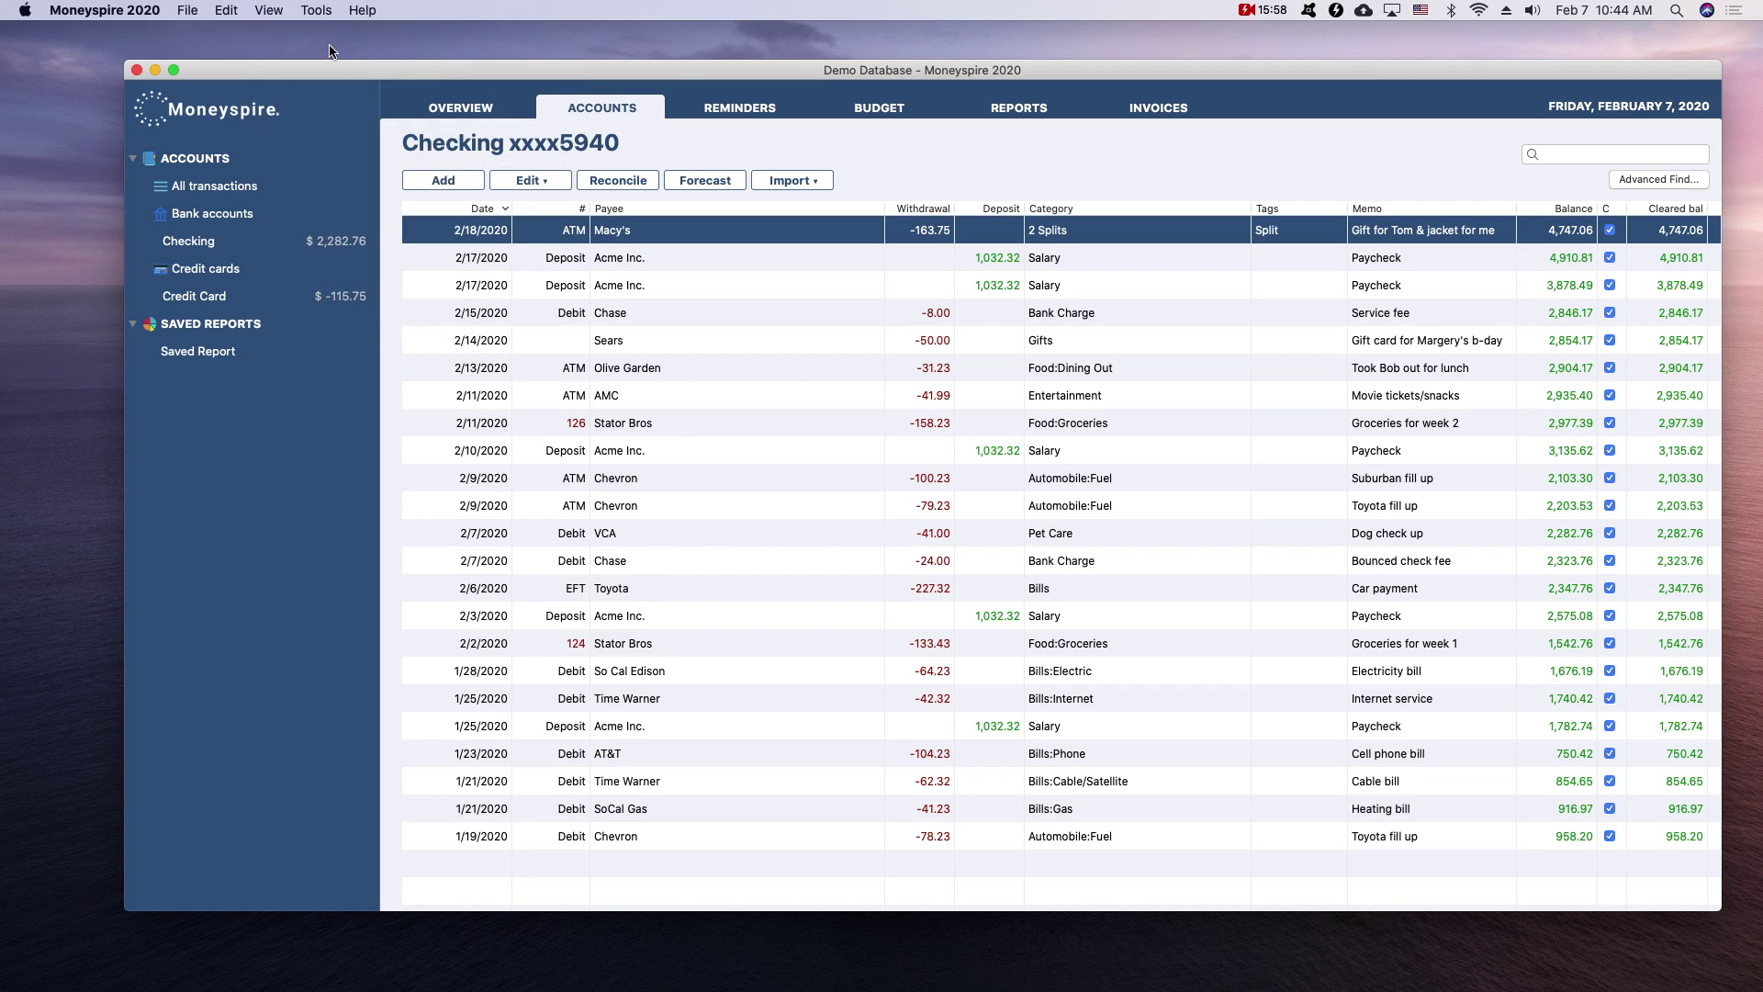
# Step: Show future transactions for the next 30 days in the Checking register
pyautogui.click(272, 10)
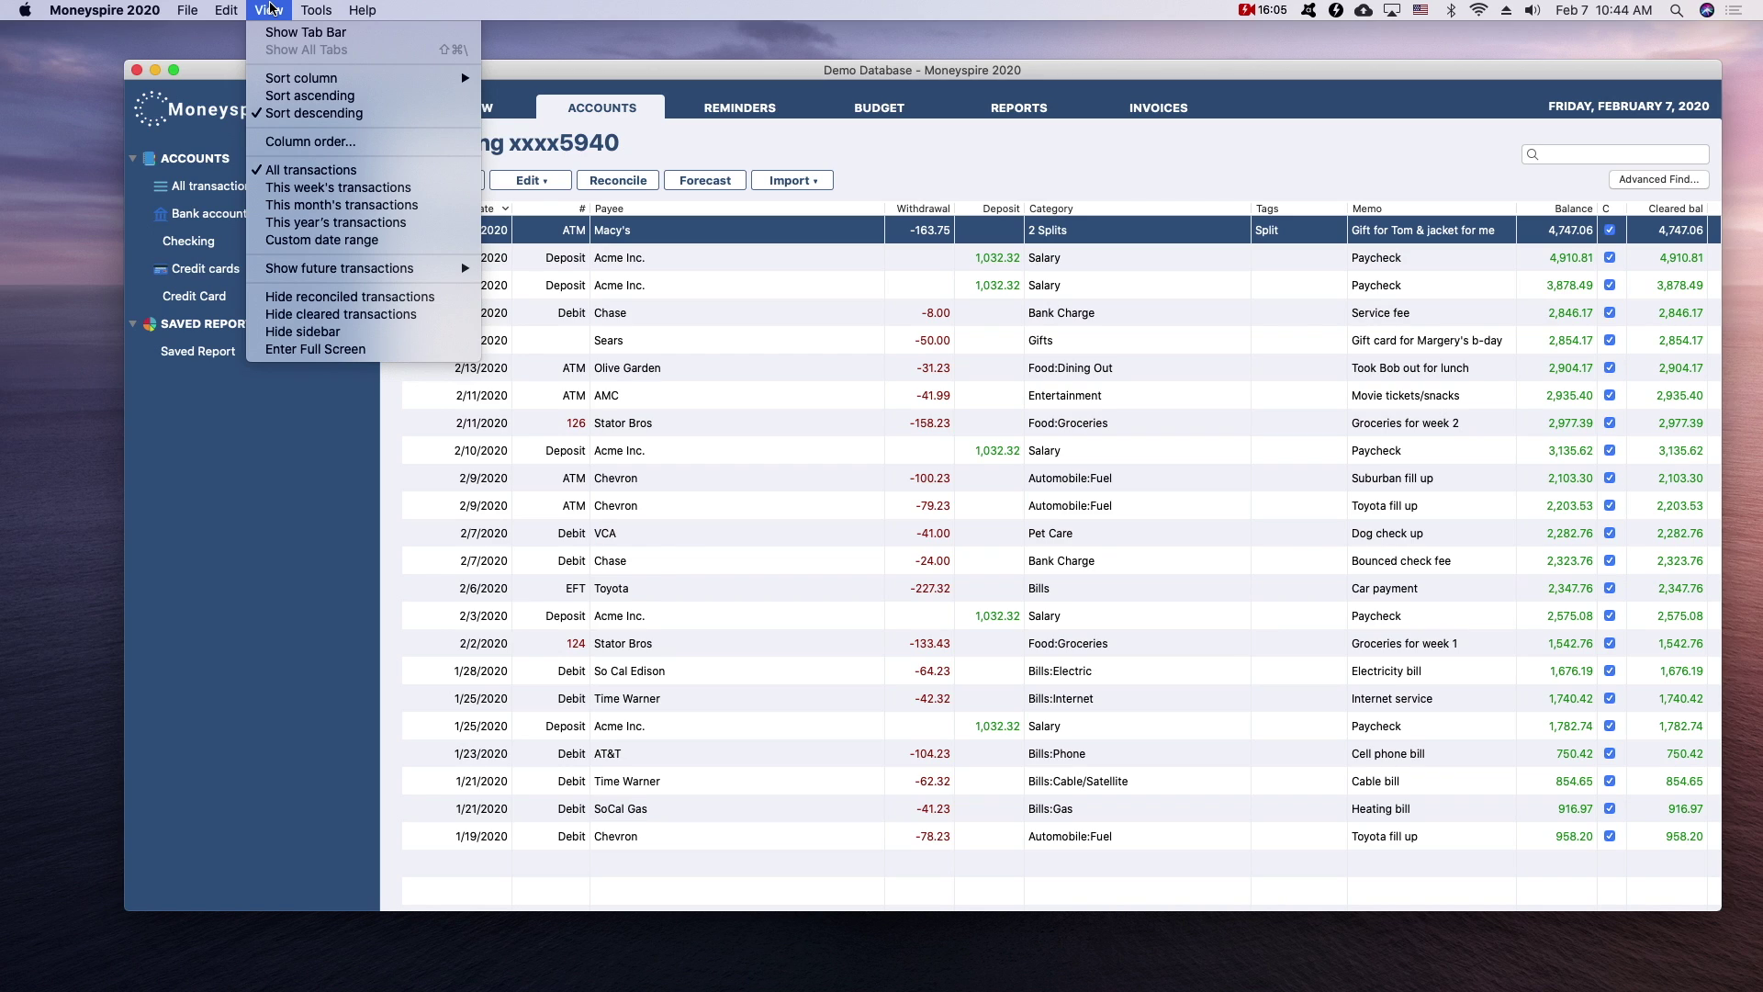
pyautogui.moveTo(286, 271)
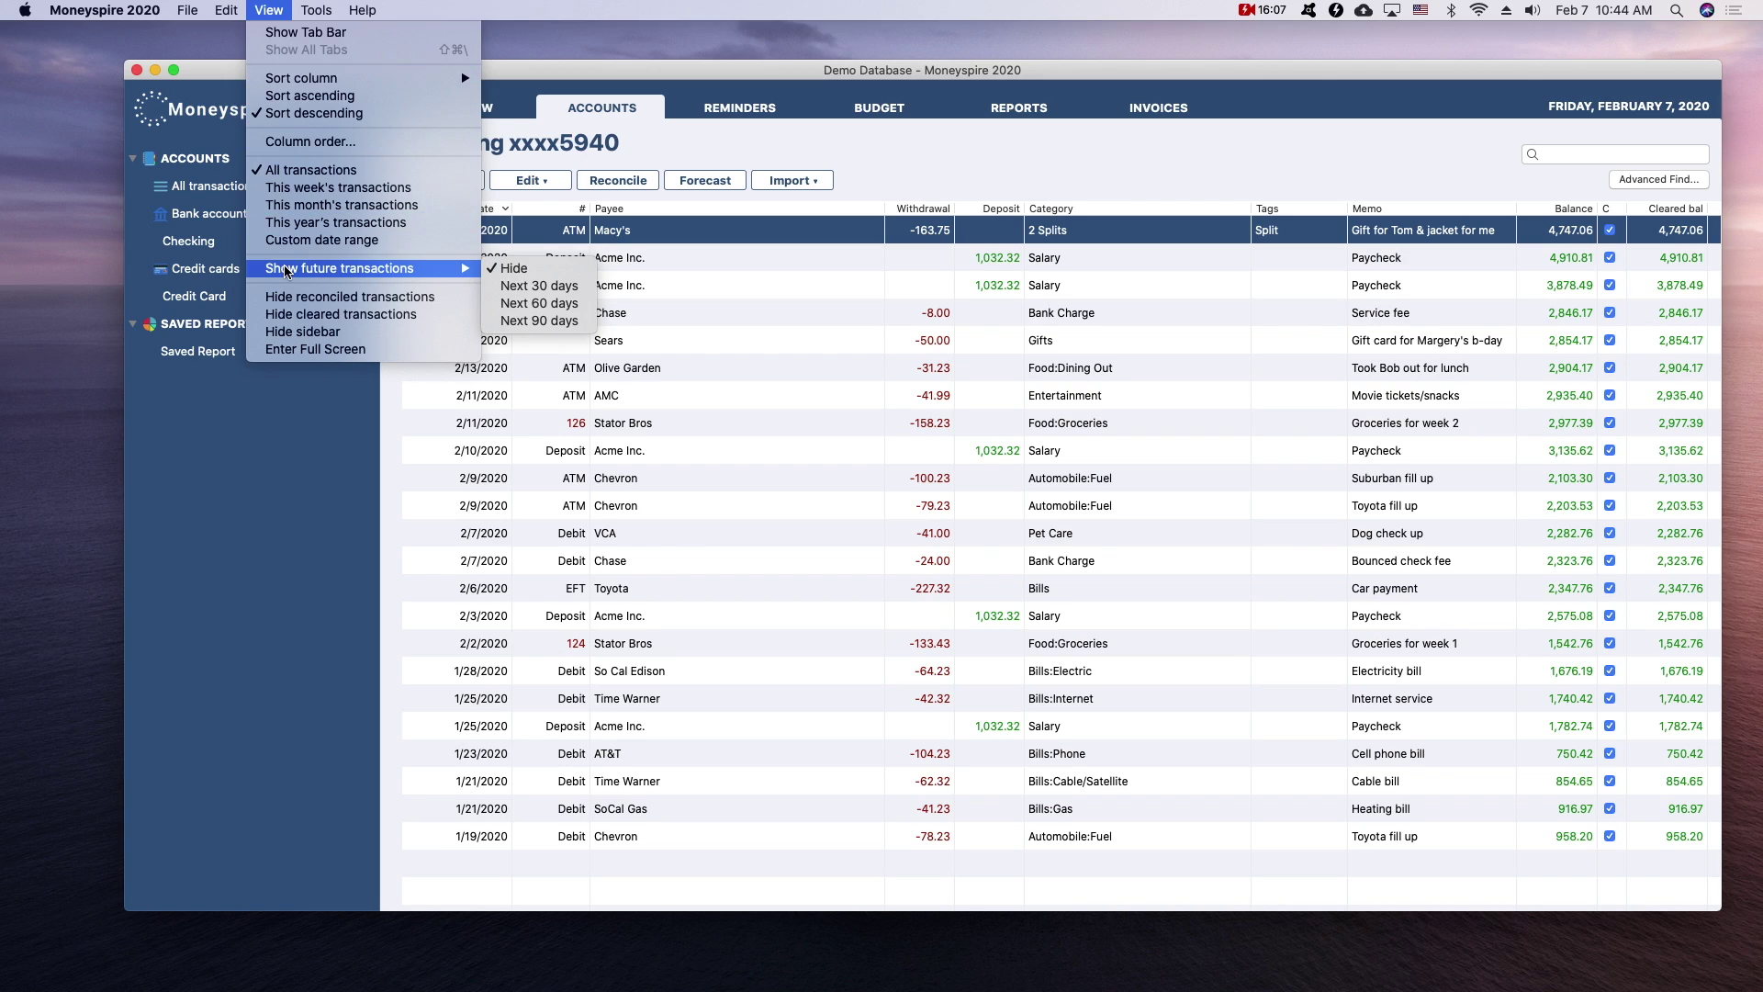
pyautogui.click(566, 287)
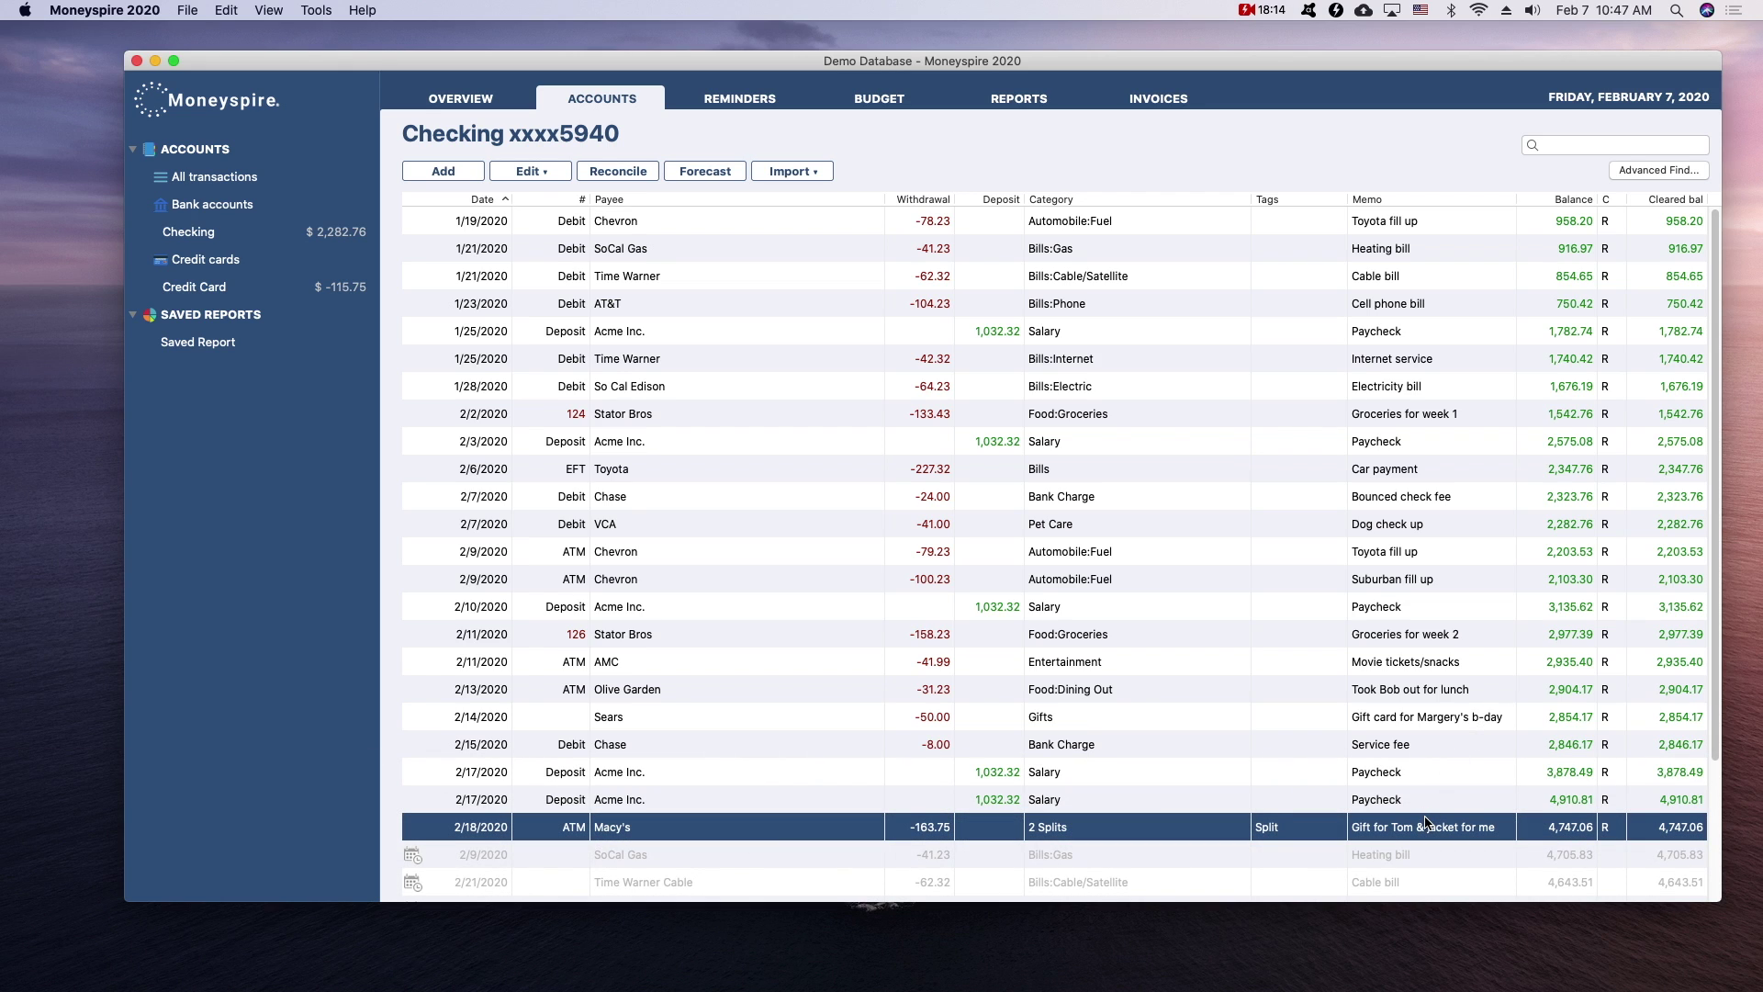
# Step: Mark all transactions in the Checking register as uncleared in bulk
pyautogui.press('super+a')
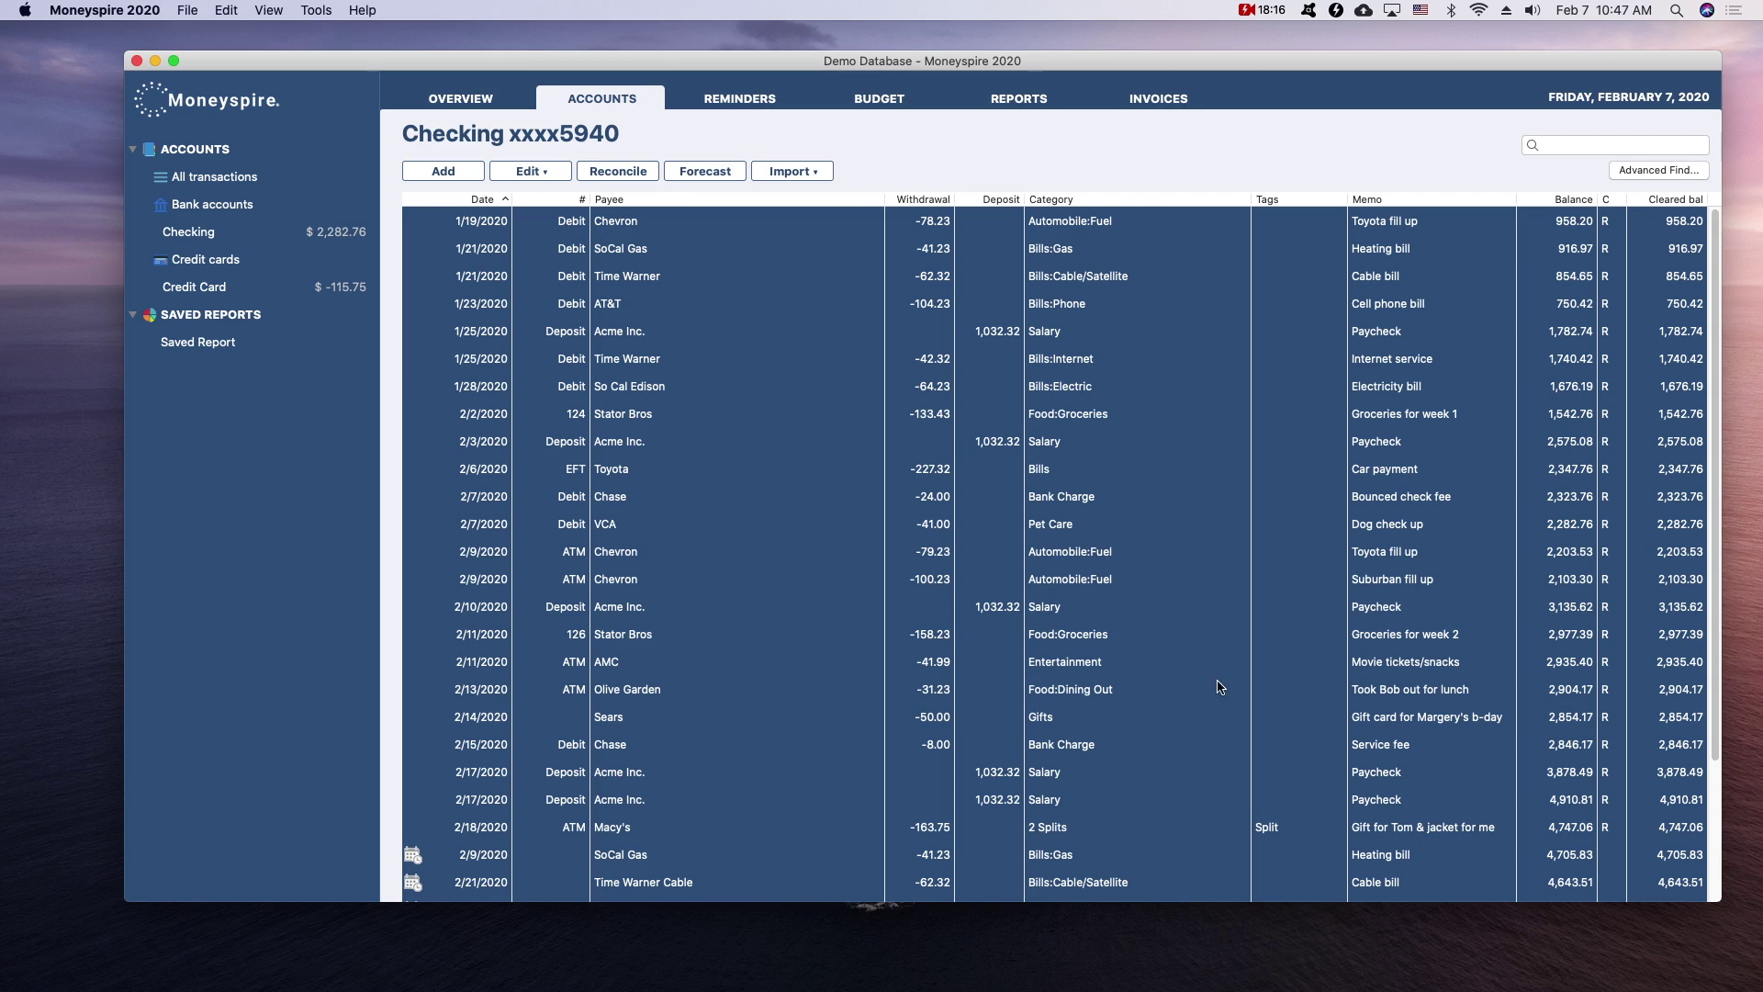
pyautogui.click(540, 174)
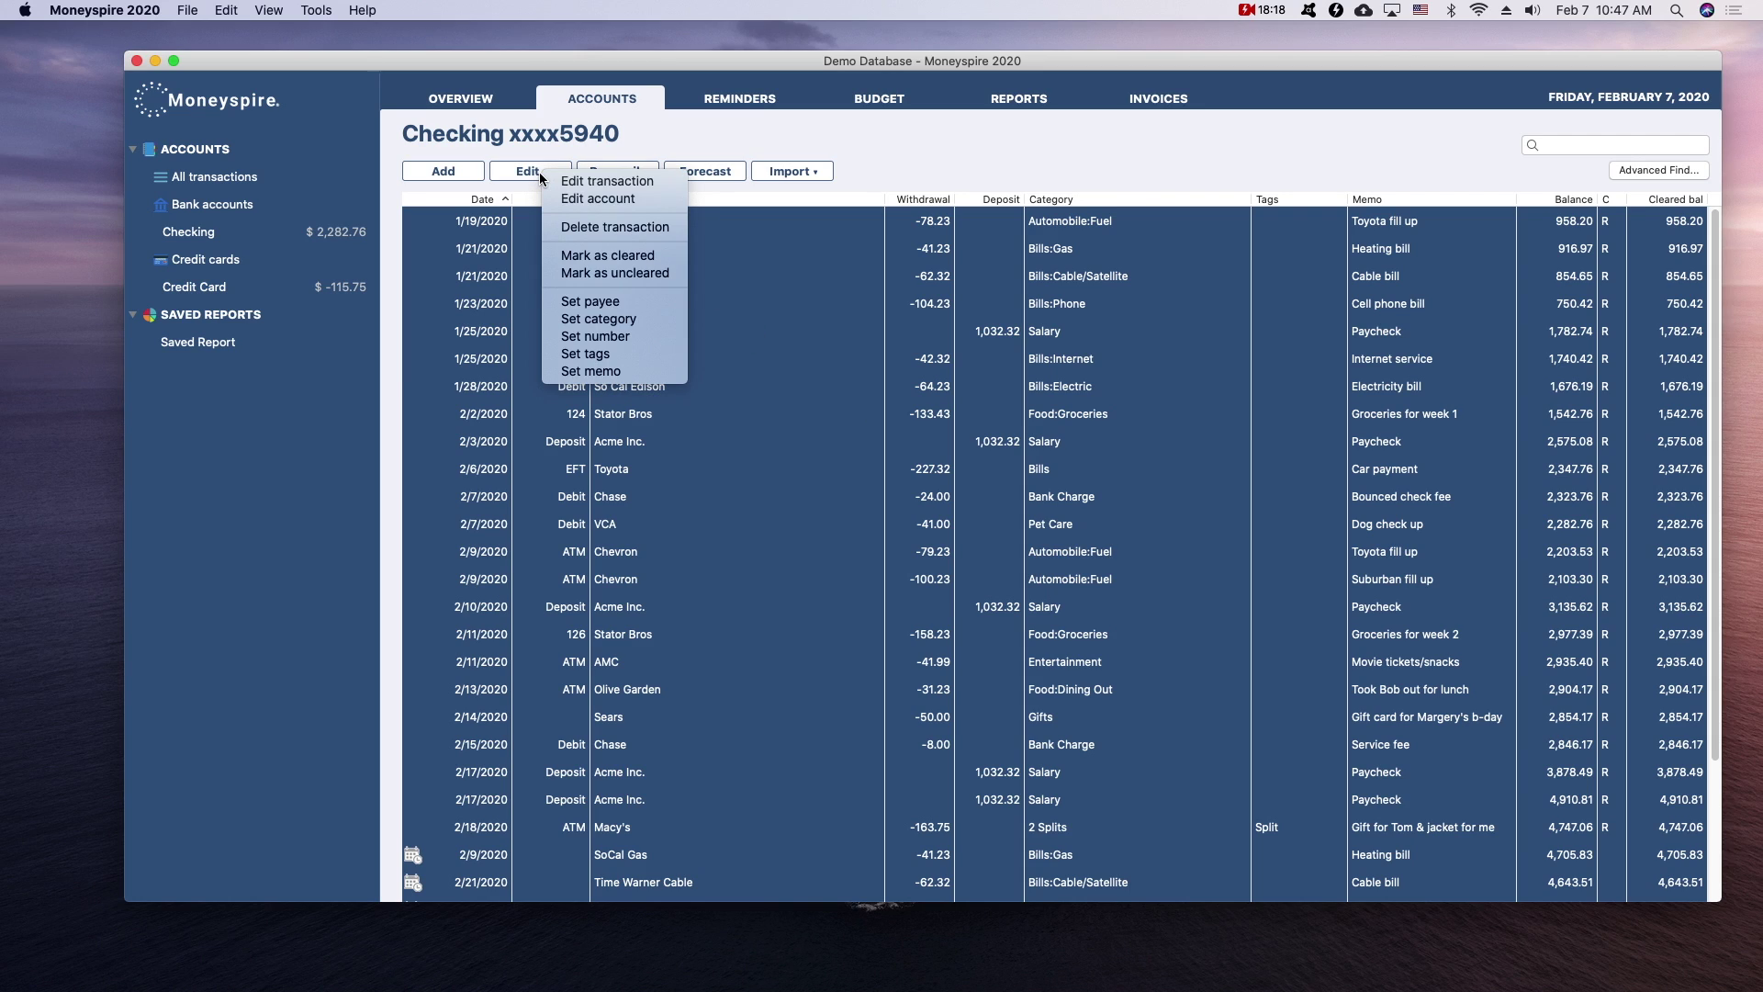
pyautogui.click(628, 275)
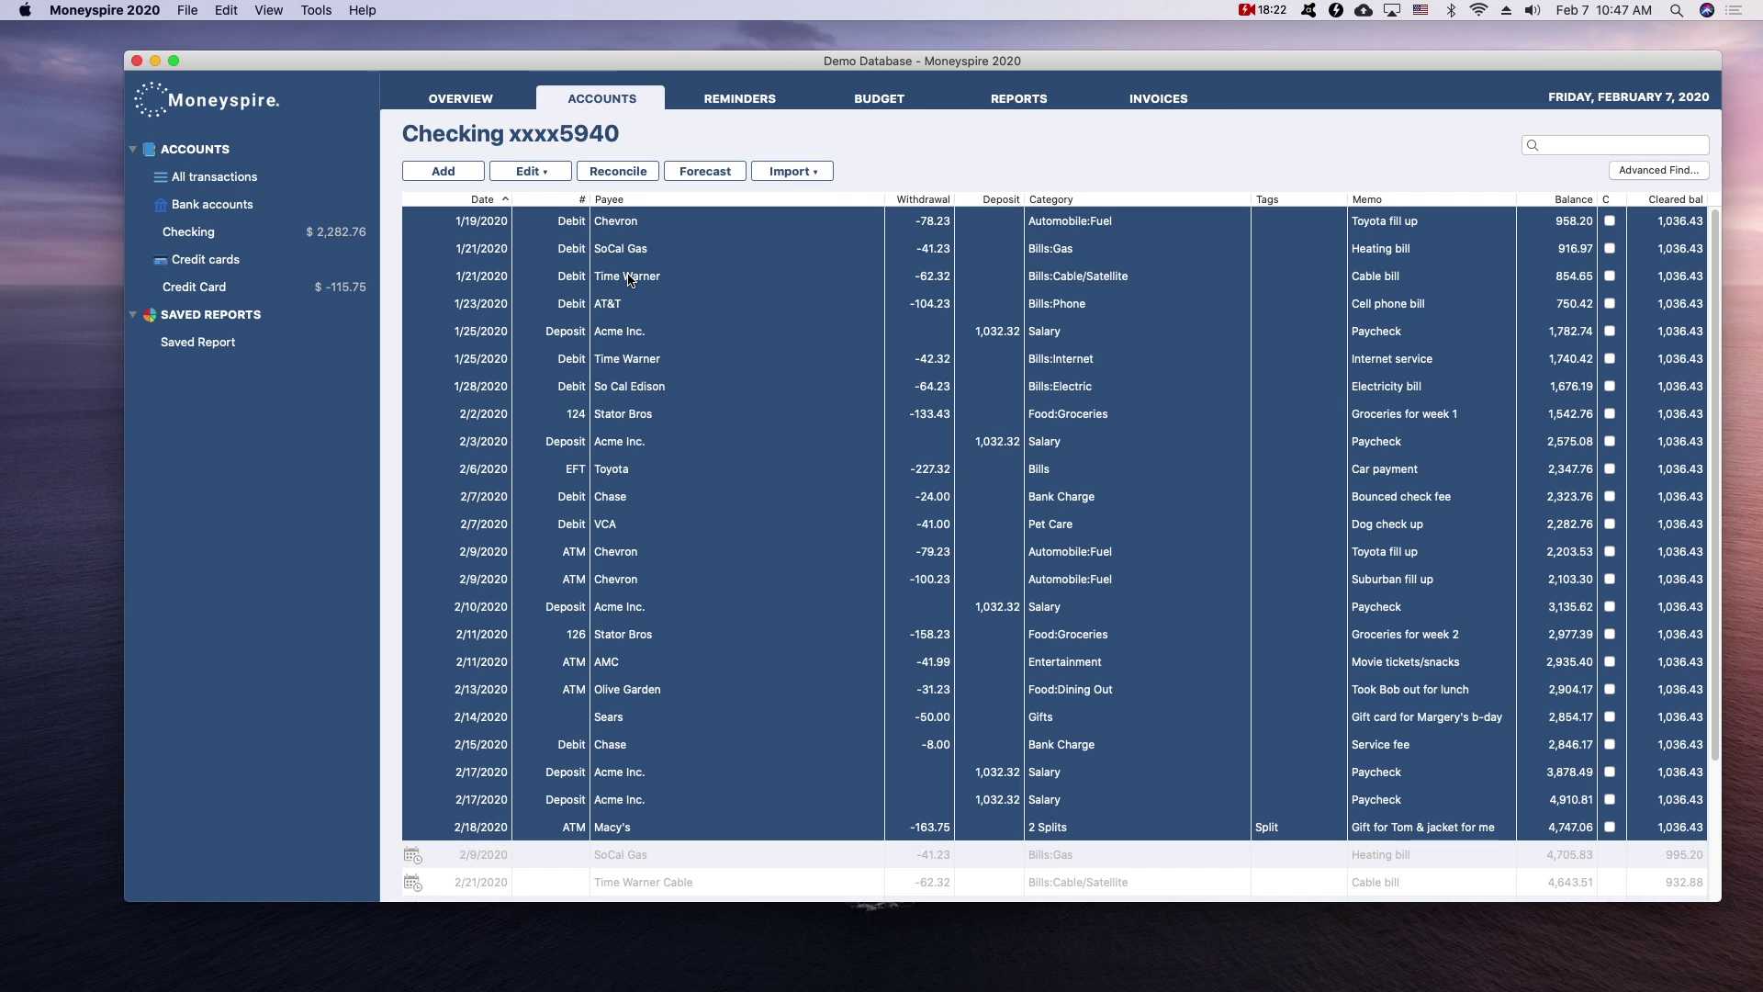
pyautogui.click(1210, 470)
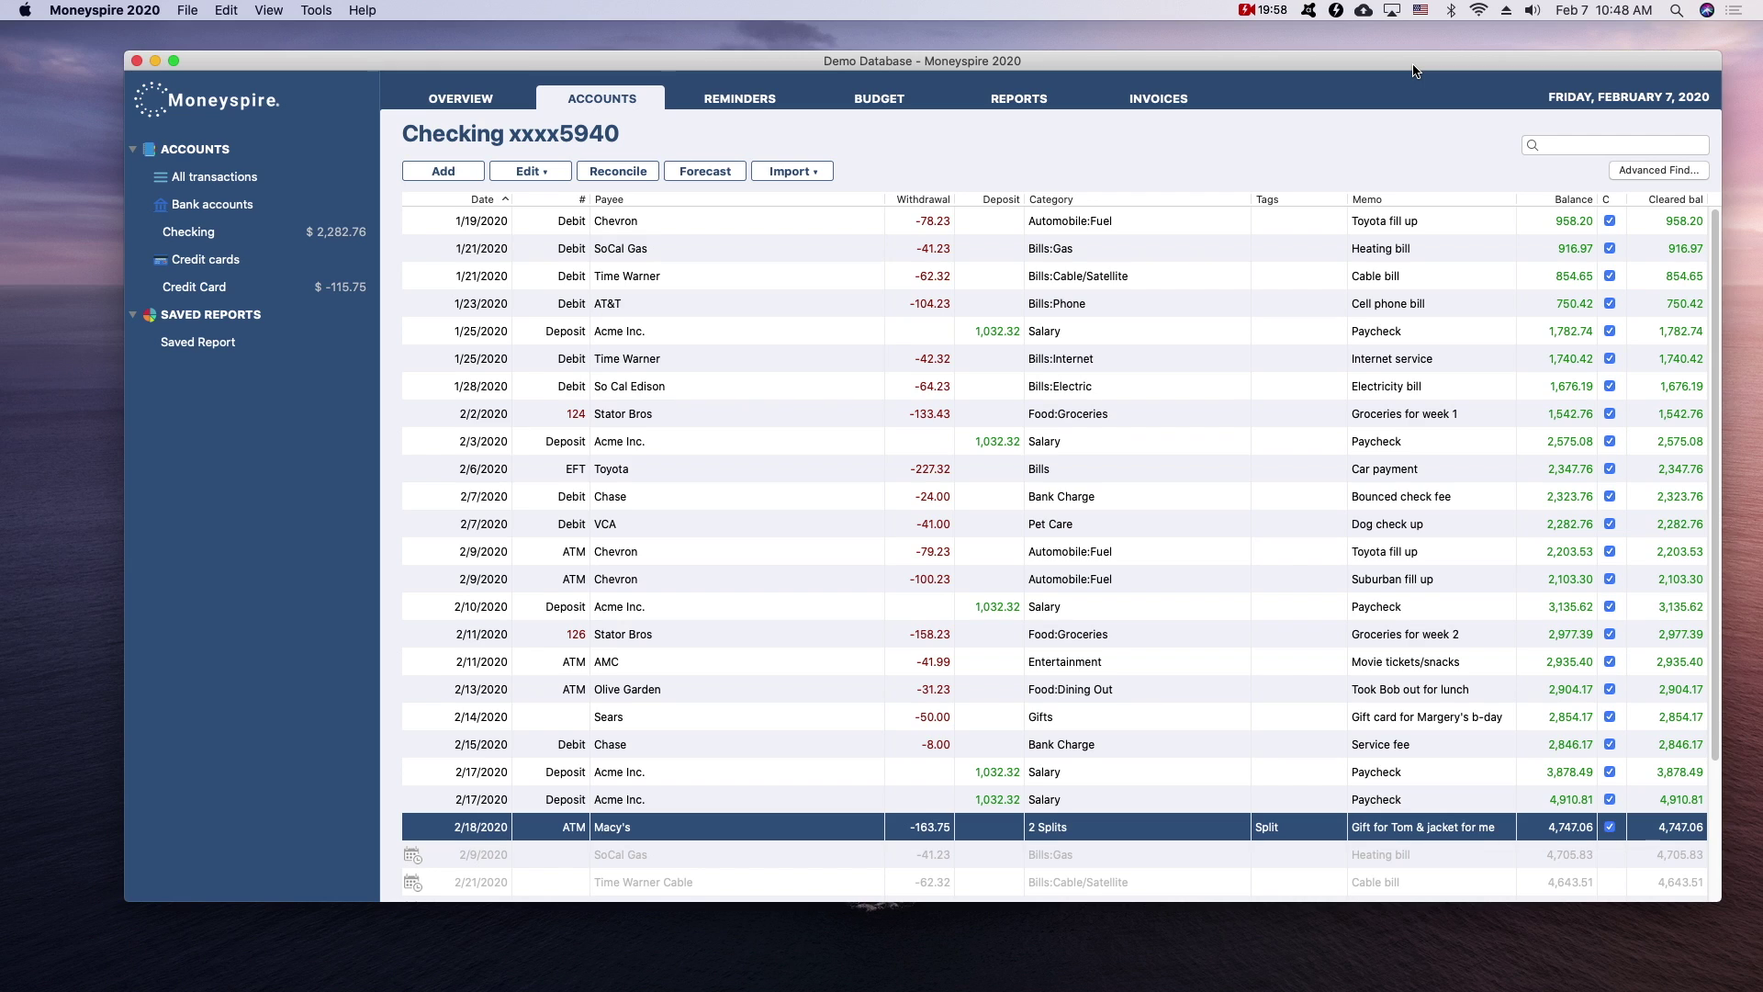
# Step: Start an advanced transaction search limited to the date range 2/1/2020 to 2/28/2020
pyautogui.click(217, 8)
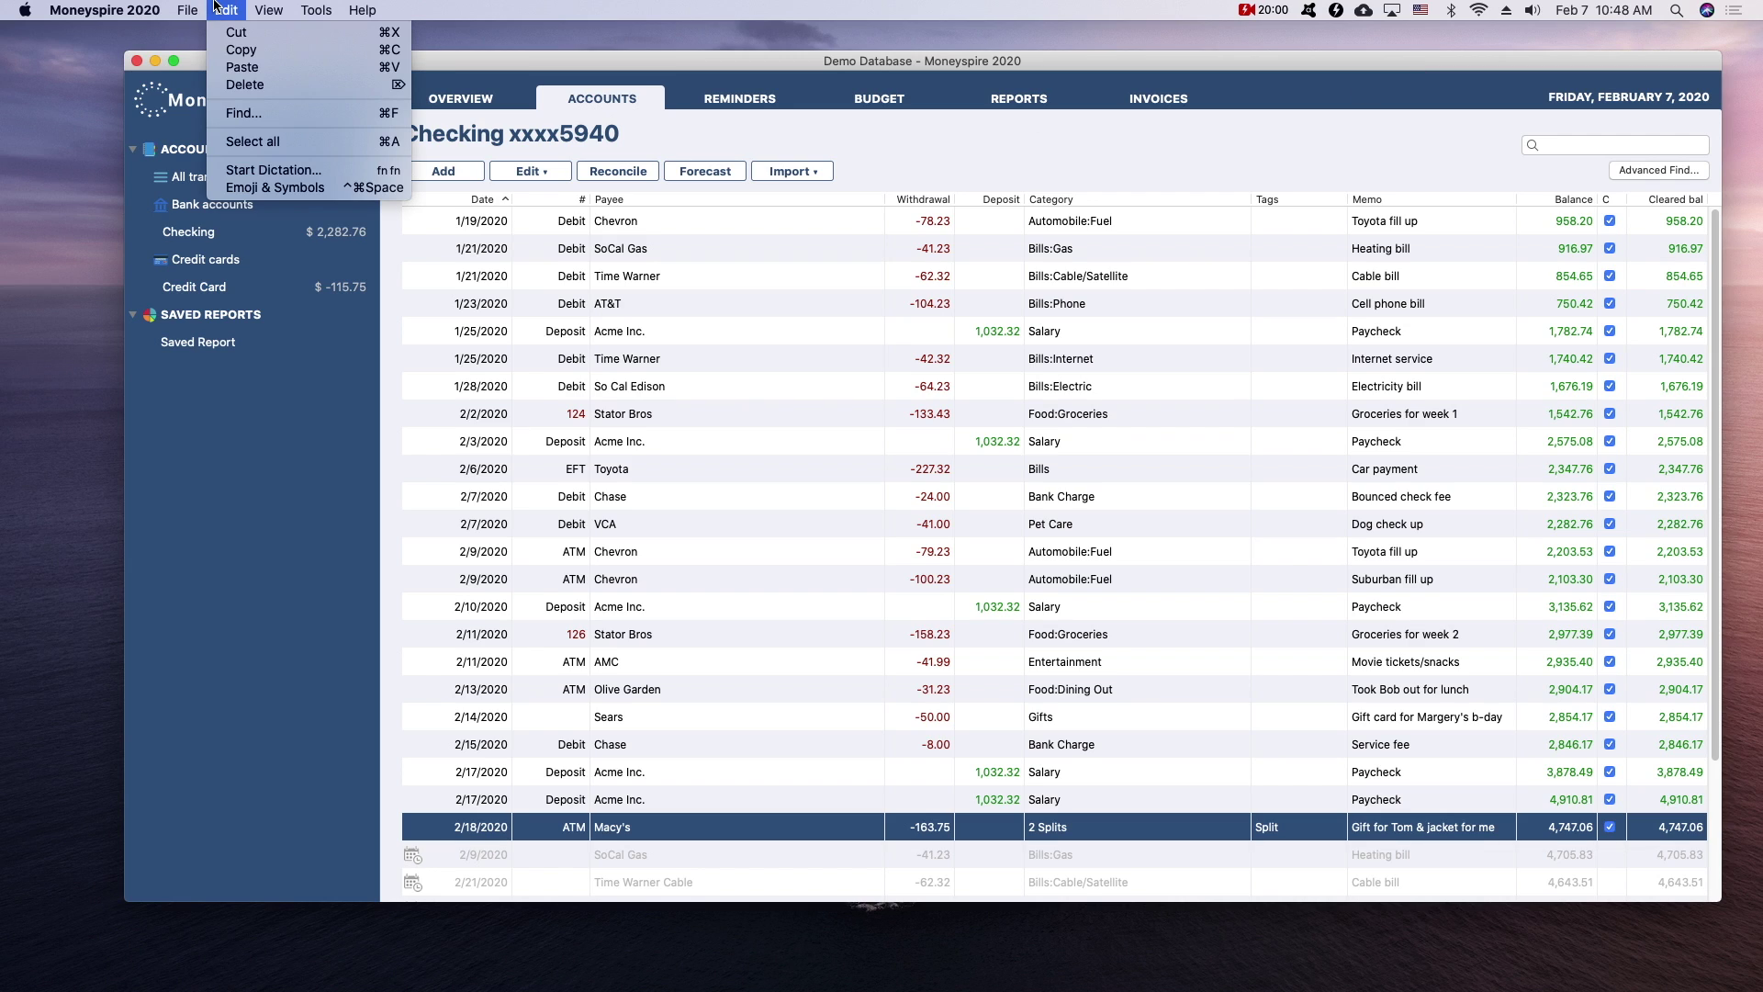
pyautogui.click(257, 113)
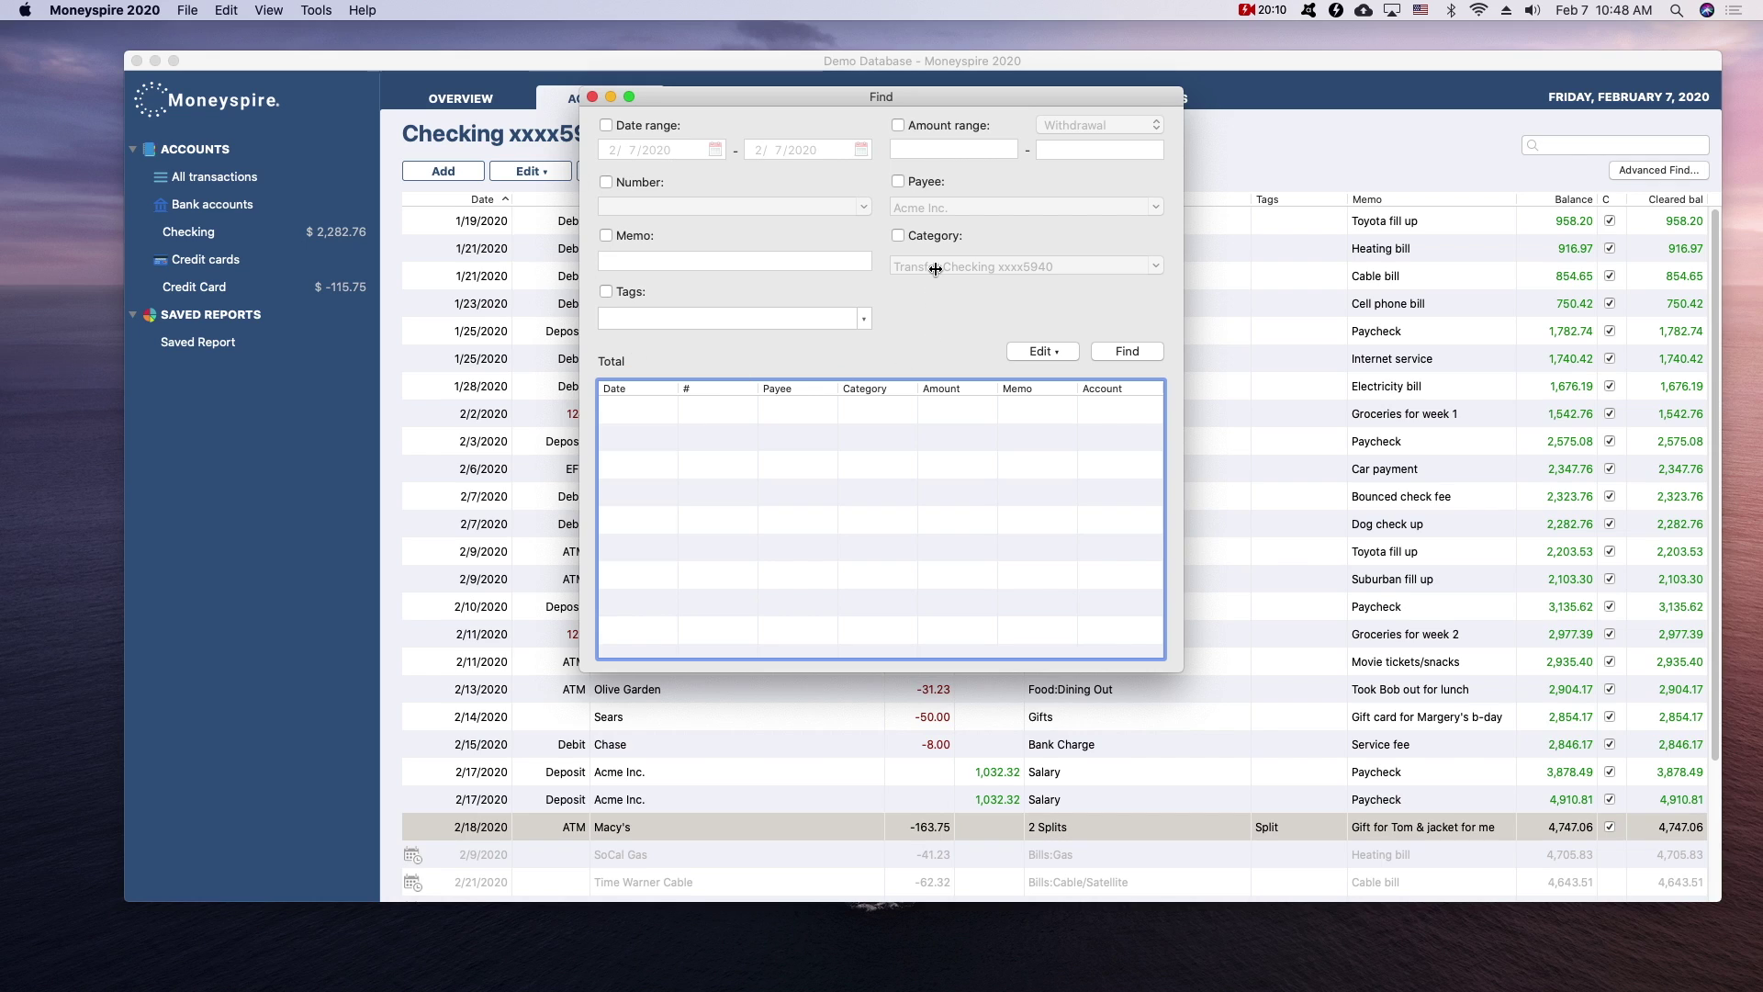
pyautogui.click(605, 125)
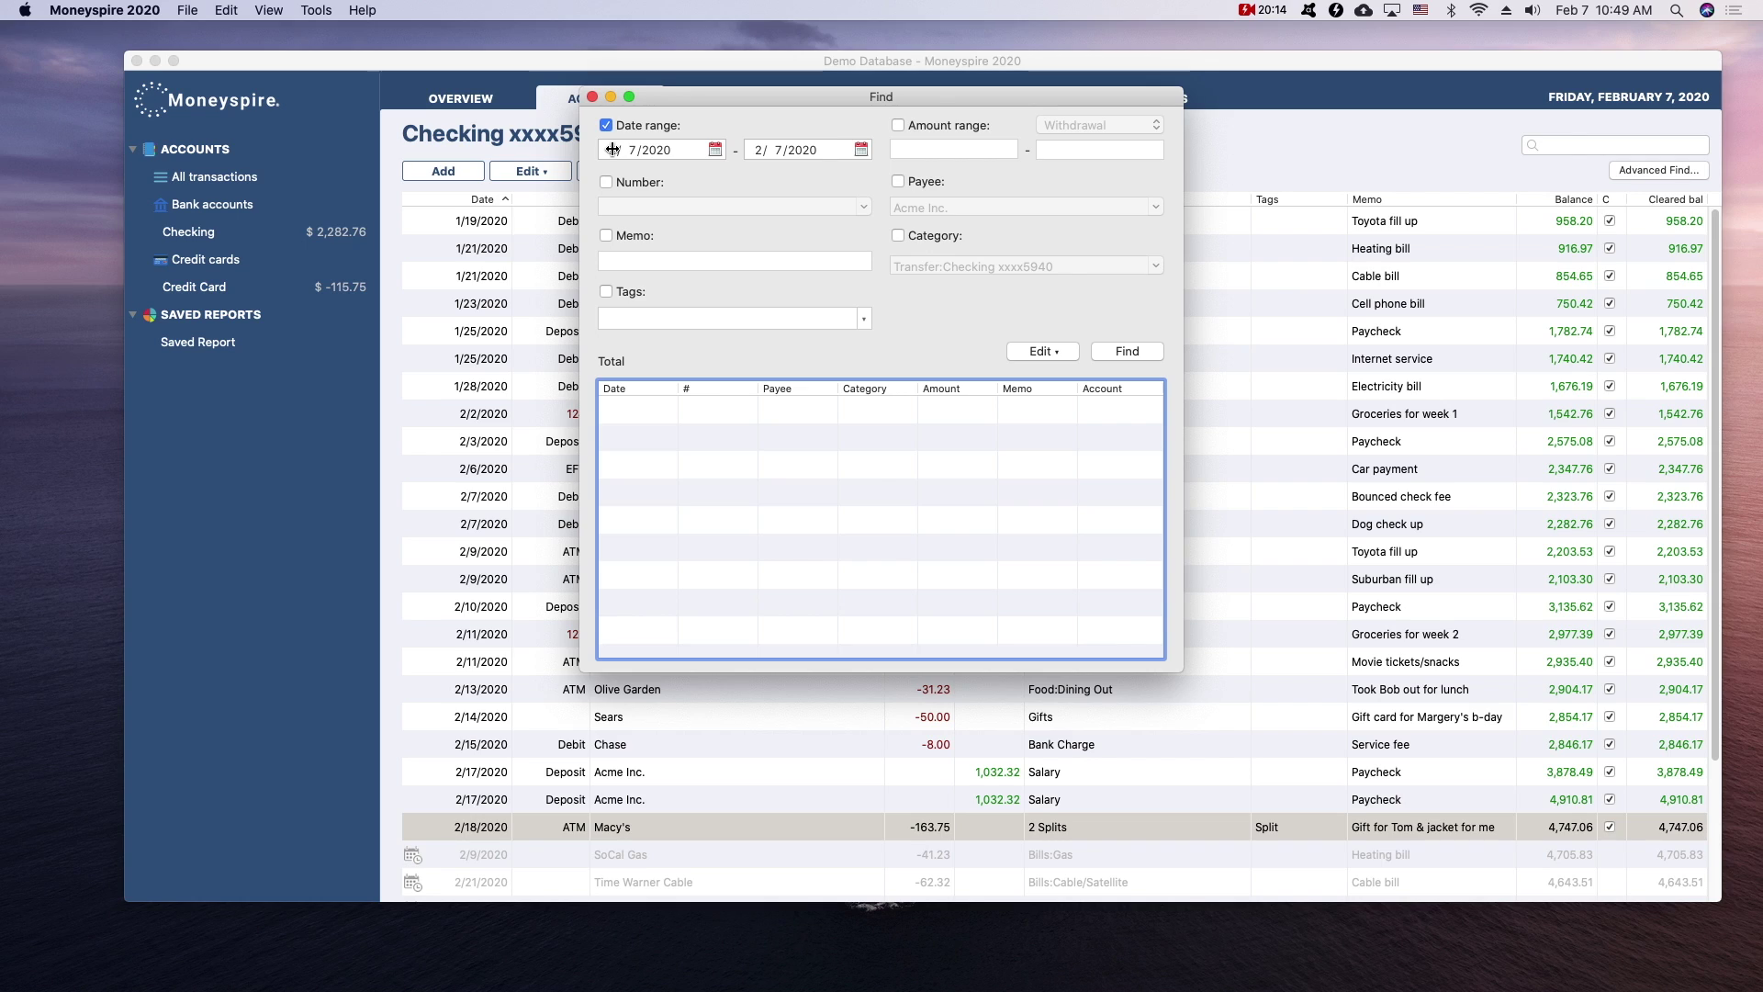
pyautogui.click(631, 150)
pyautogui.write('1')
pyautogui.click(774, 149)
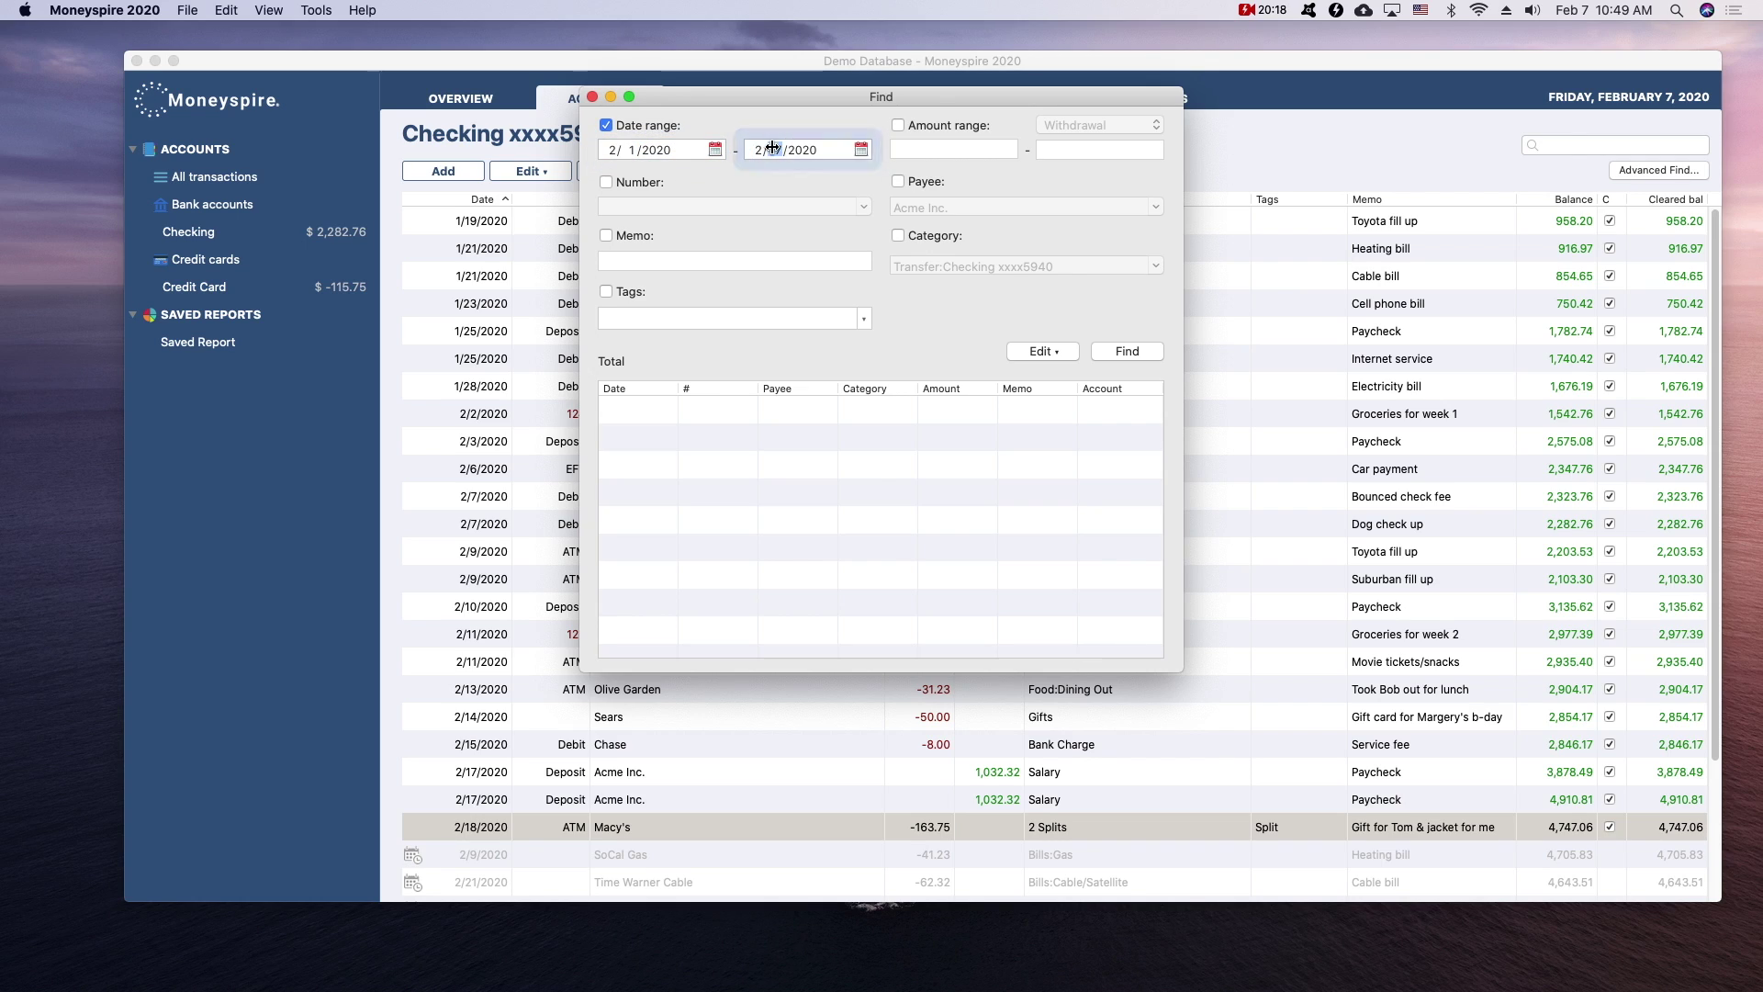
pyautogui.write('28')
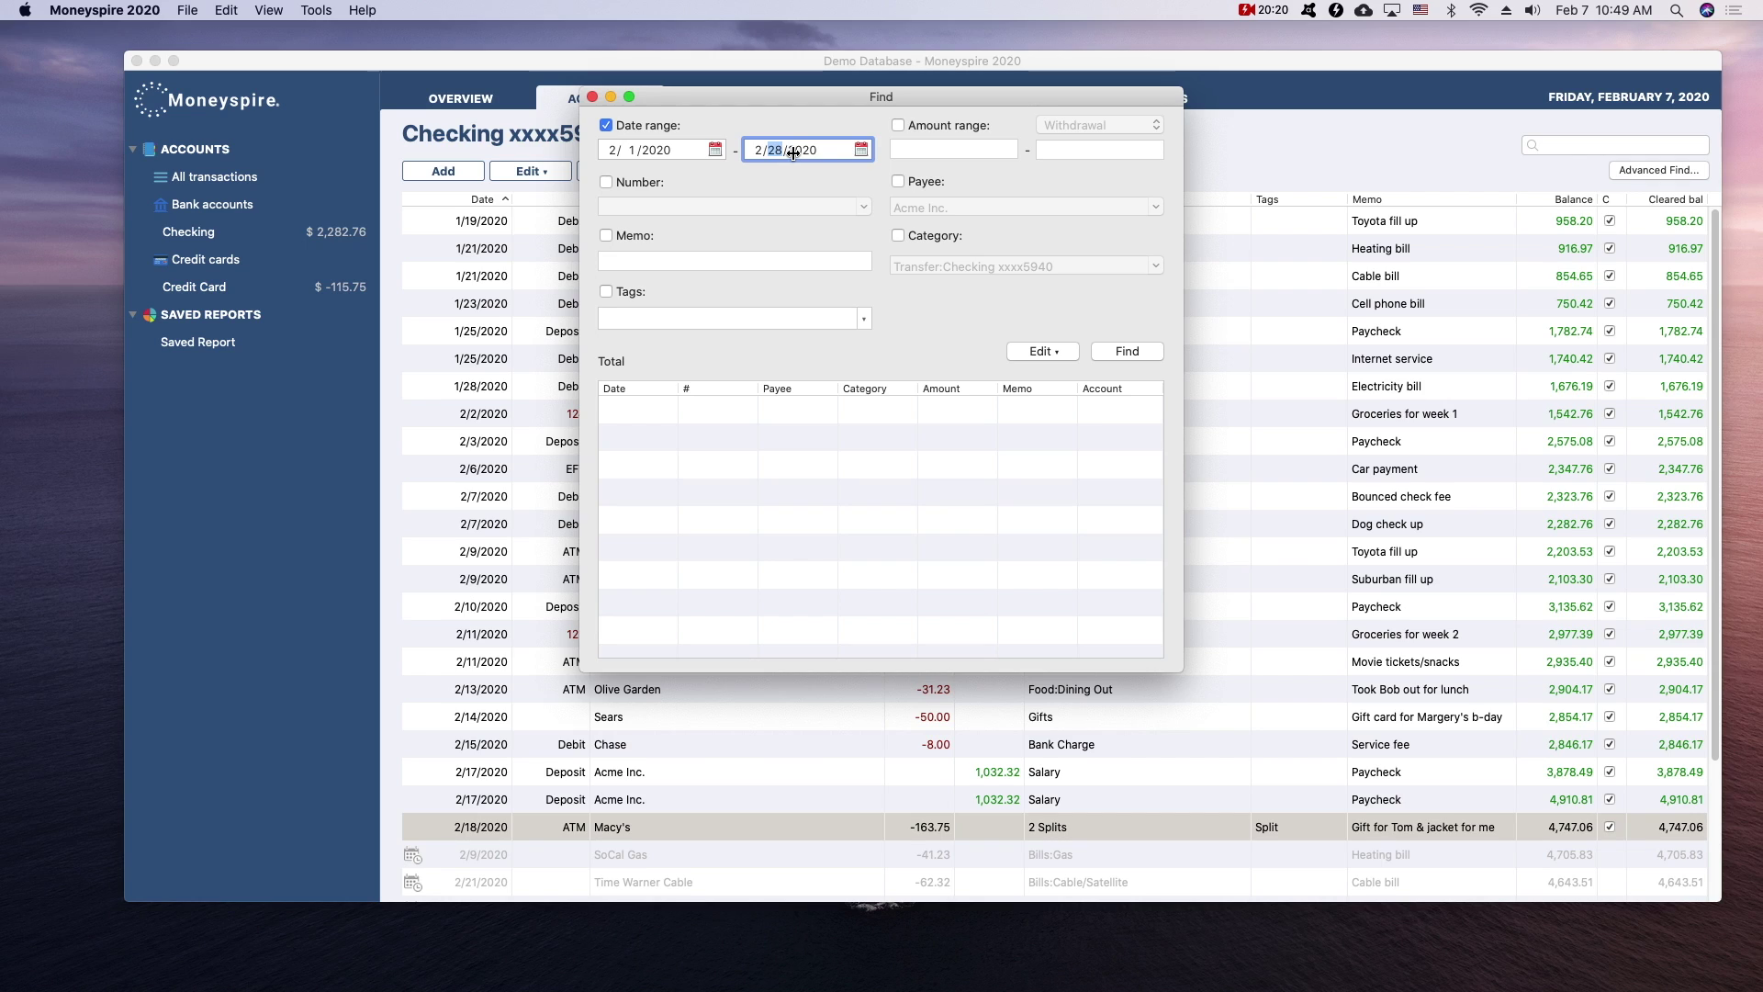
# Step: Restrict the search to withdrawals between 1.00 and 20.00 and run it
pyautogui.click(895, 125)
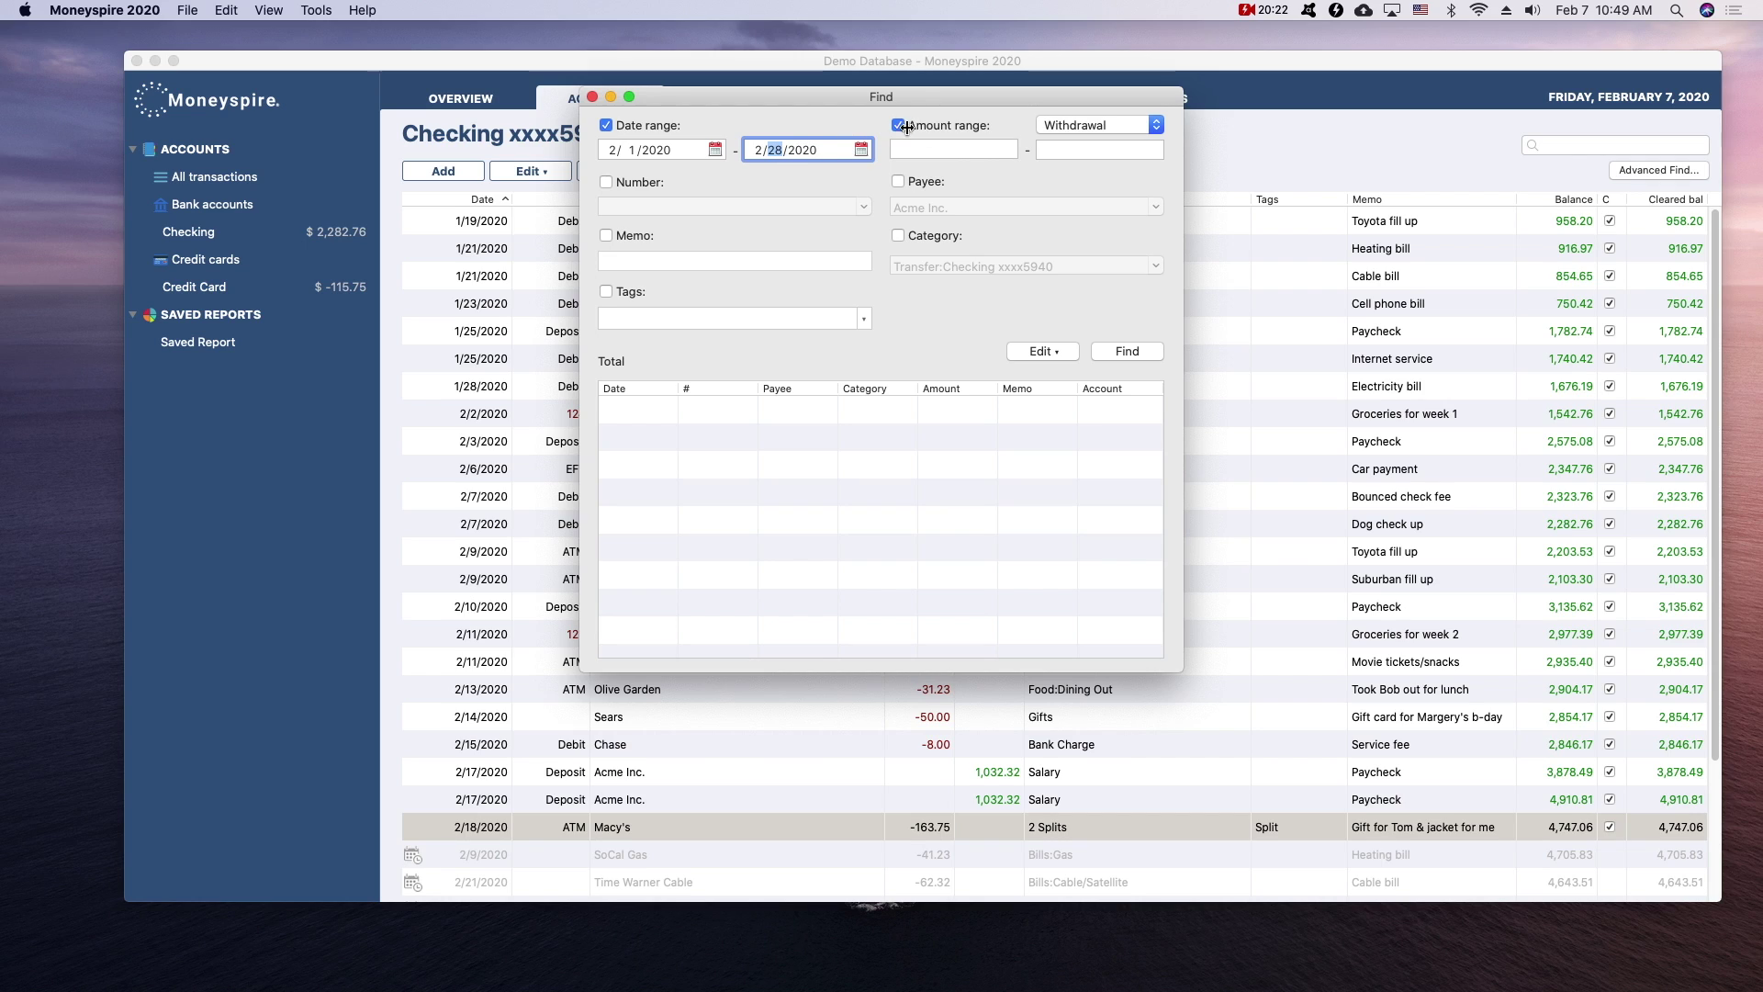
pyautogui.click(985, 151)
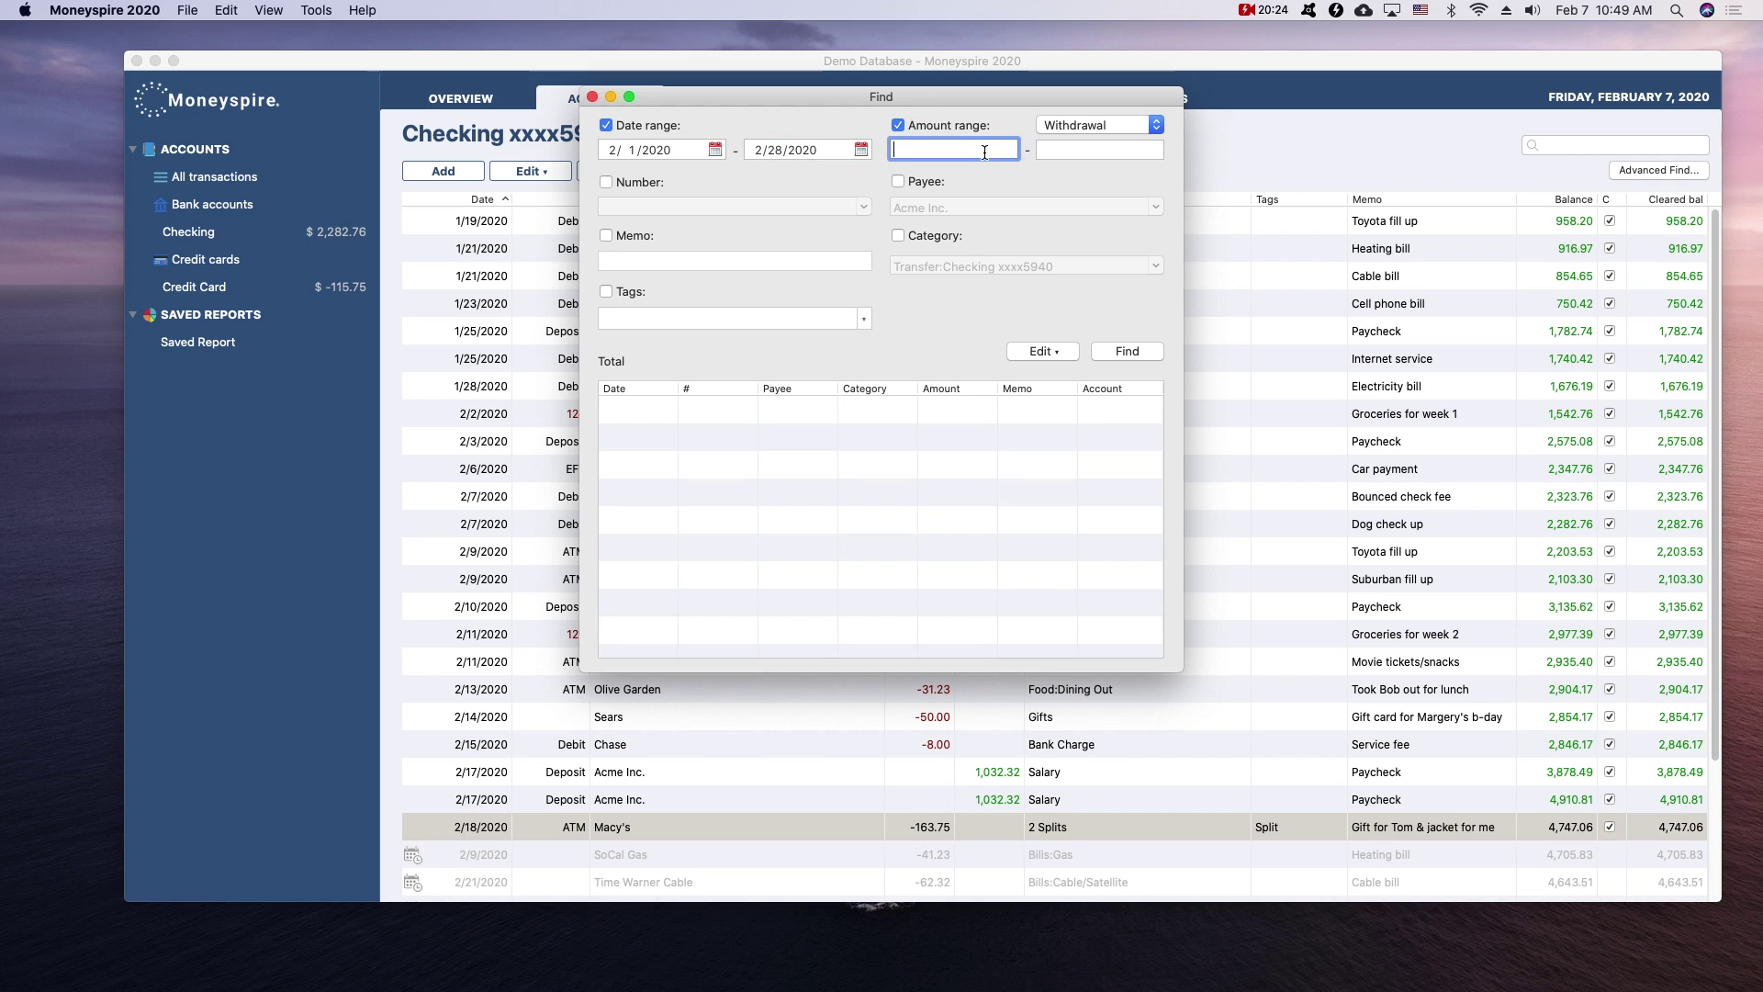
pyautogui.write('1')
pyautogui.click(1098, 151)
pyautogui.write('2')
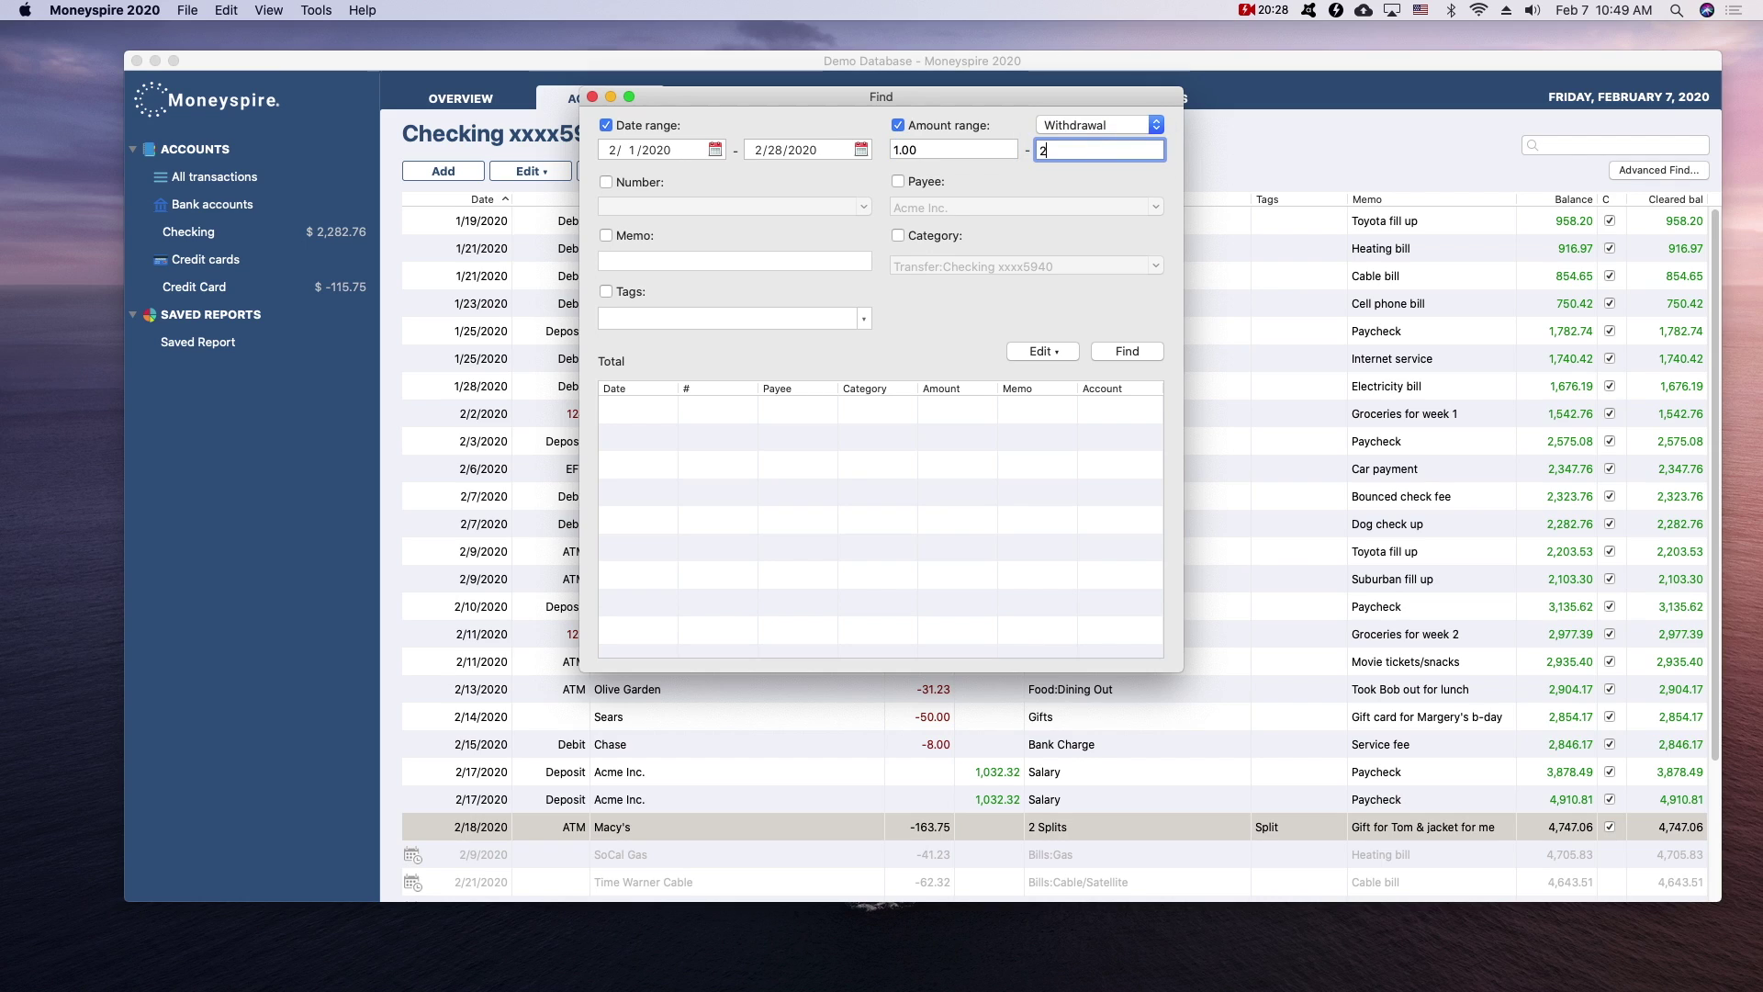
pyautogui.write('0')
pyautogui.click(1128, 352)
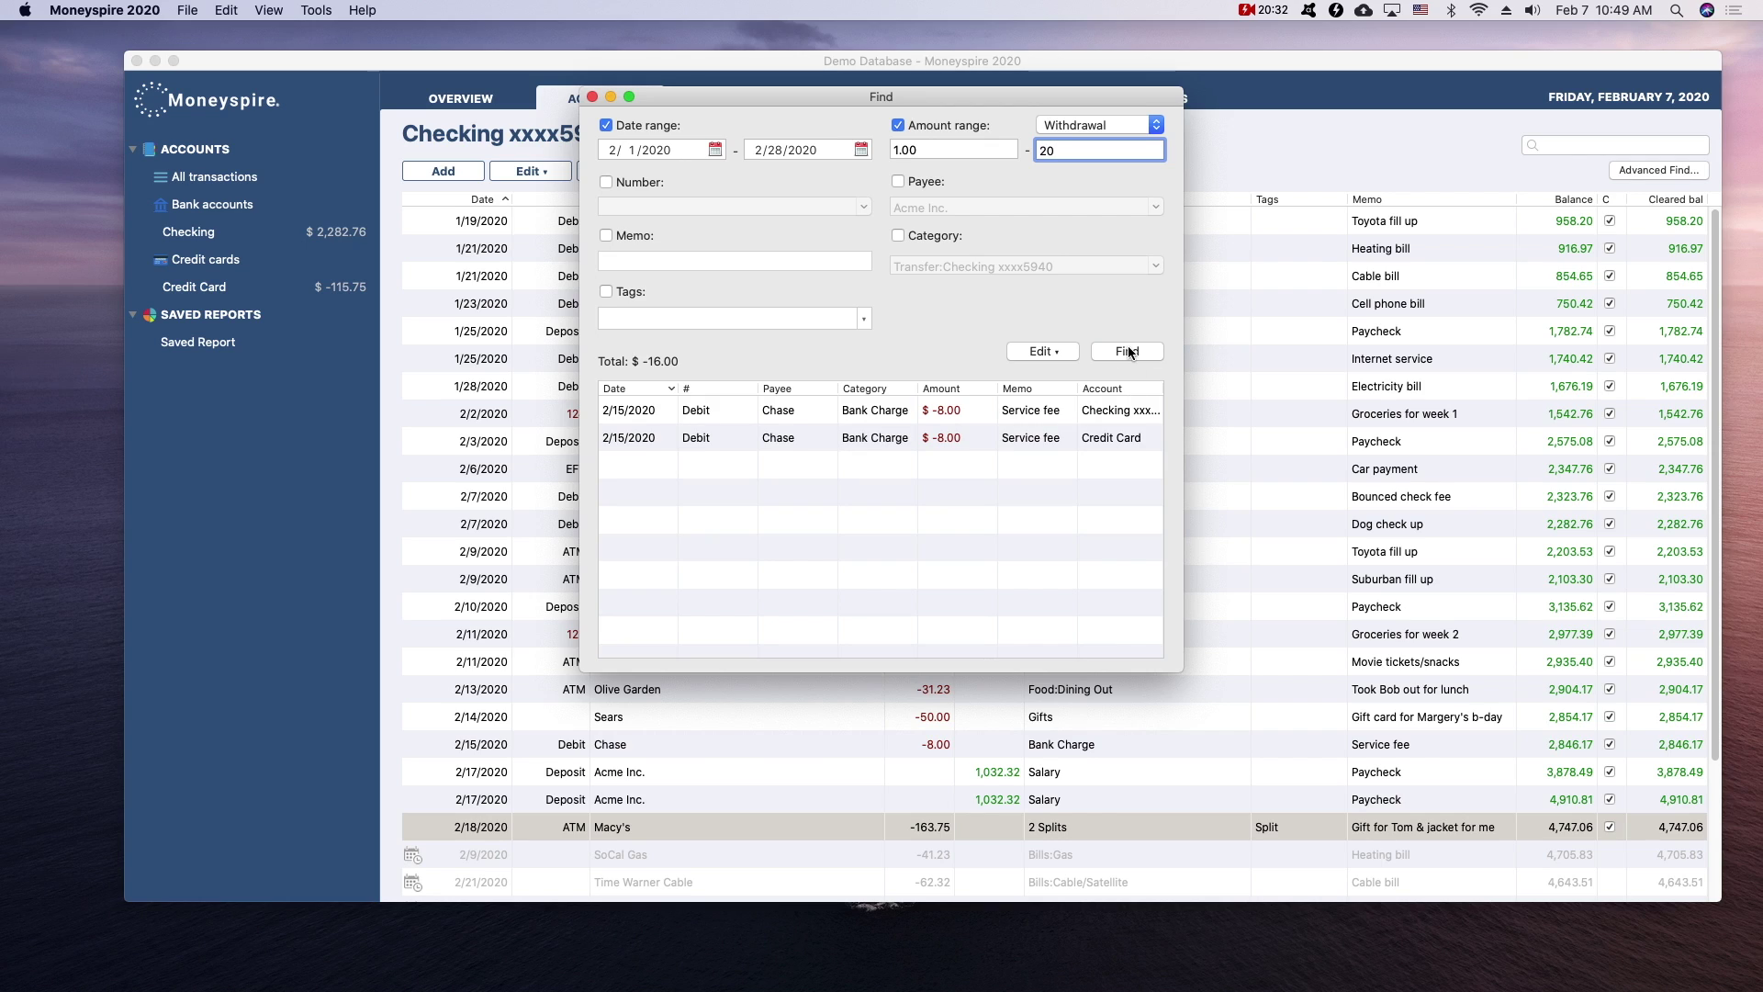
# Step: View the details of the found Checking service fee and the bulk edit options for both Chase results, leaving them unedited
pyautogui.doubleClick(974, 410)
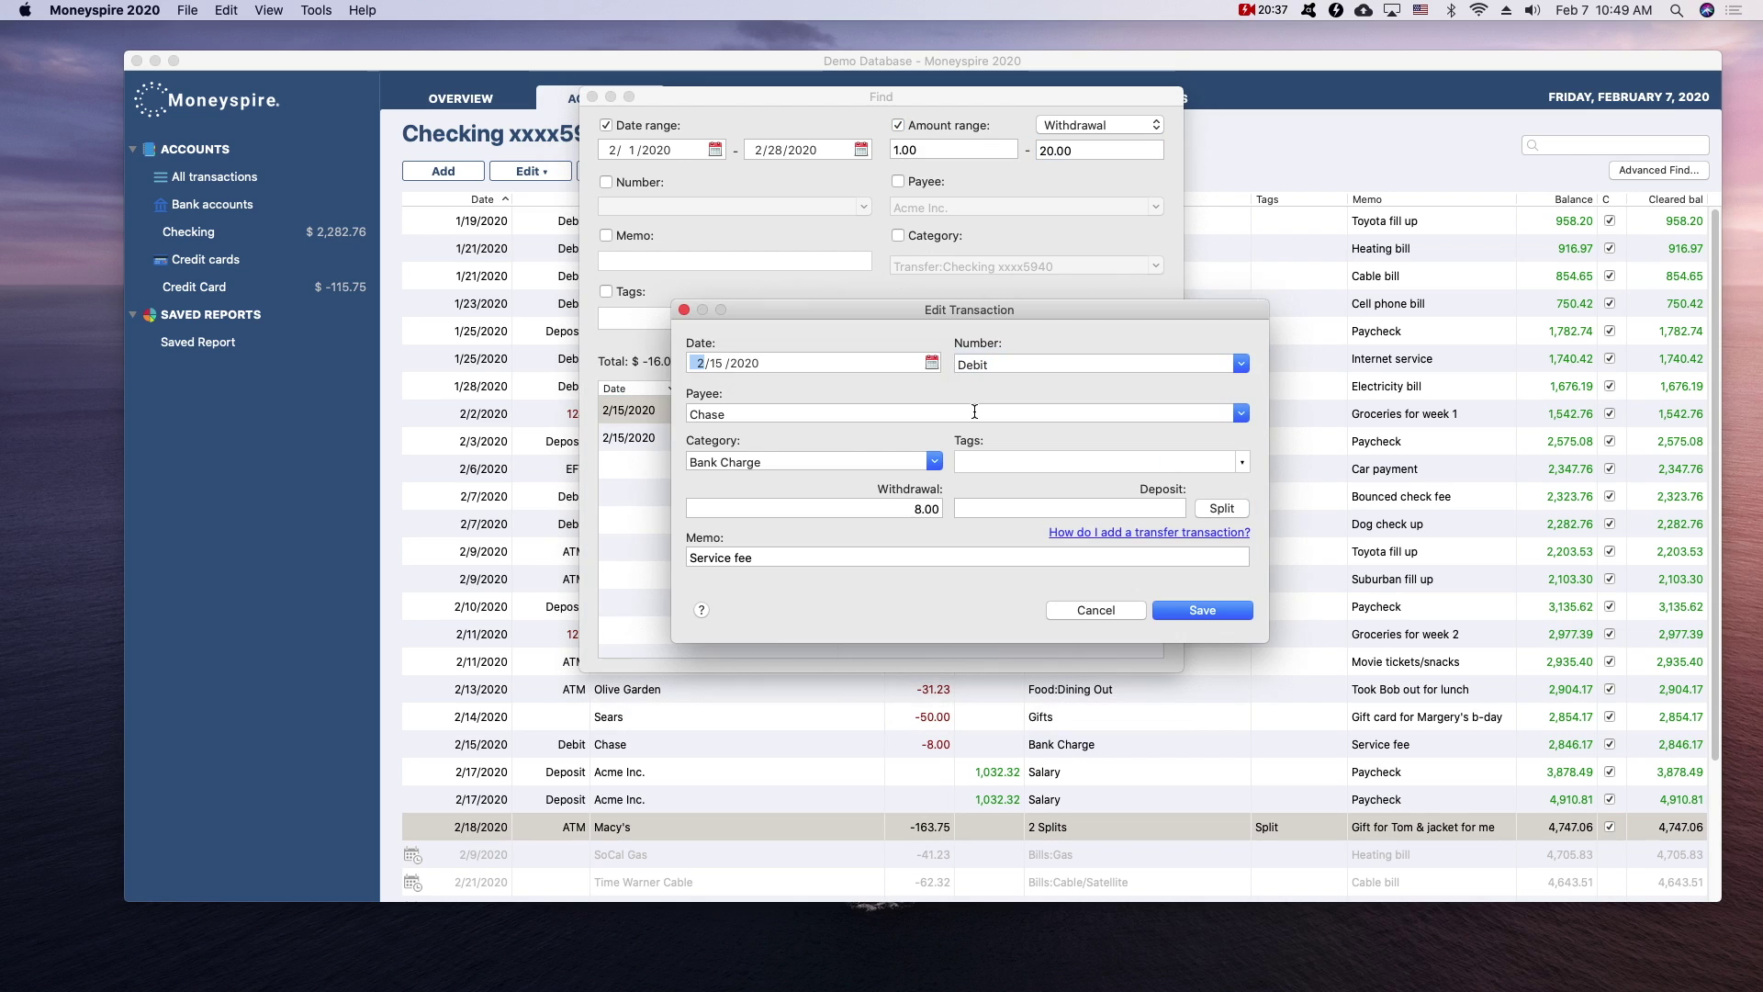
pyautogui.click(1121, 610)
pyautogui.click(1034, 350)
pyautogui.keyDown('shift'); pyautogui.click(1008, 438); pyautogui.keyUp('shift')
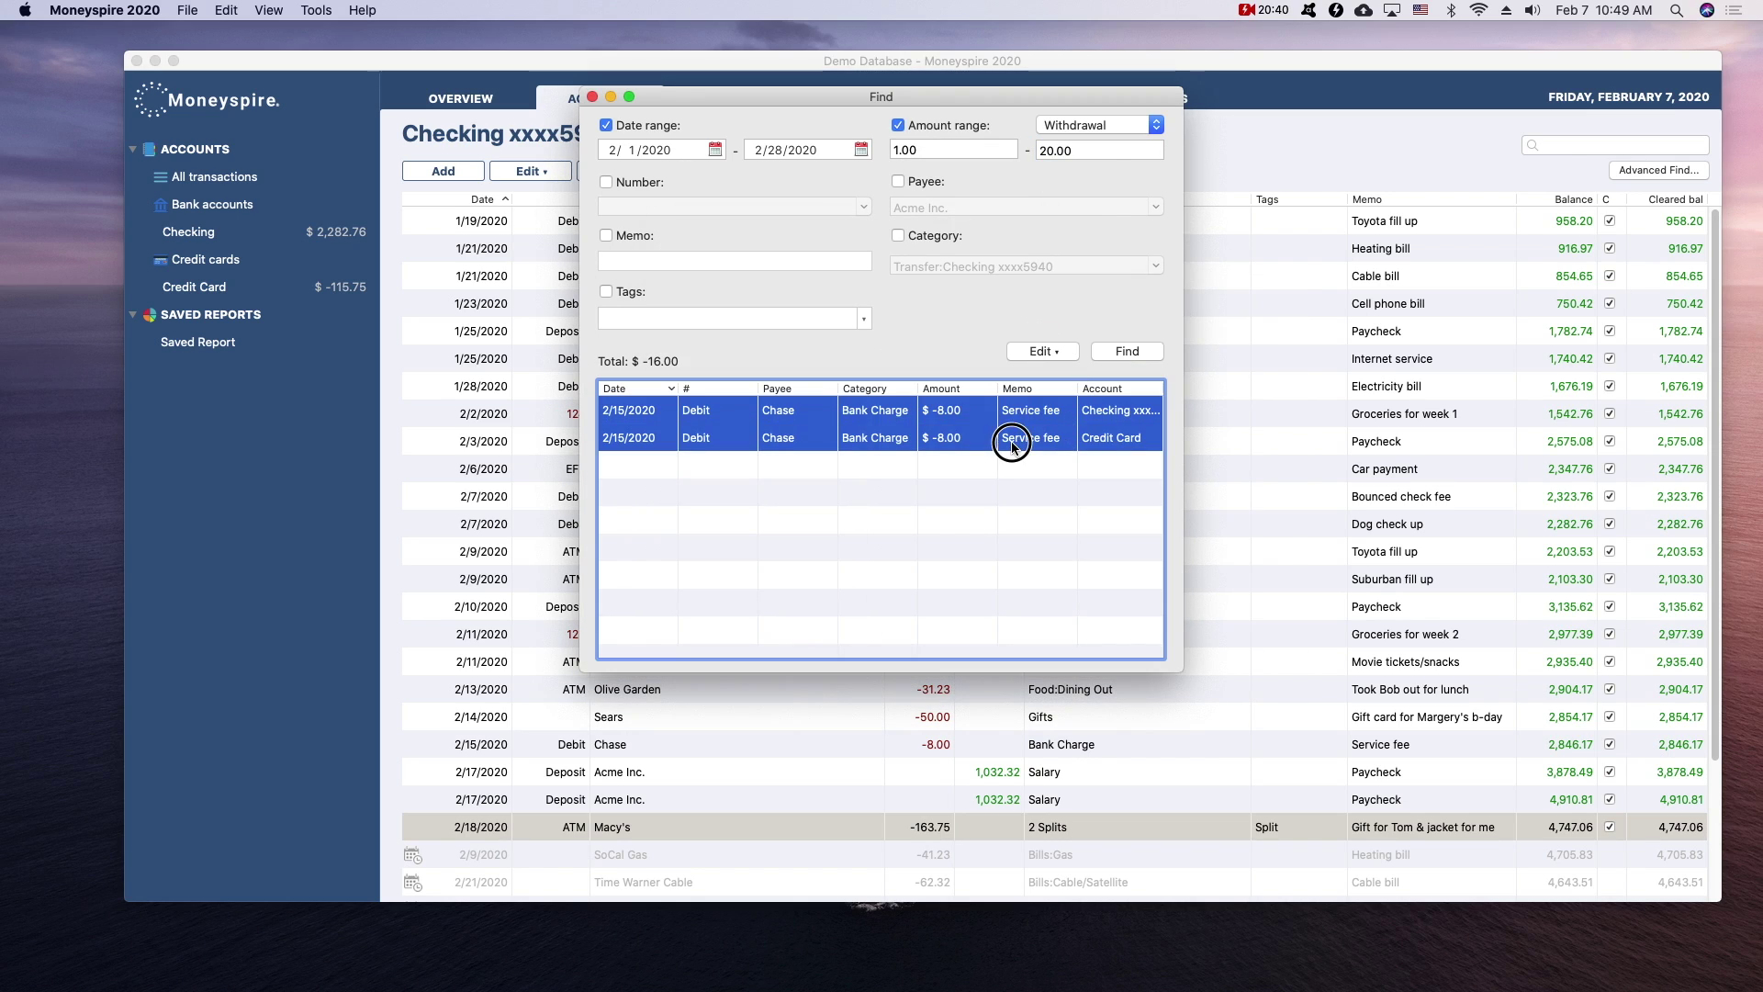
pyautogui.click(1035, 350)
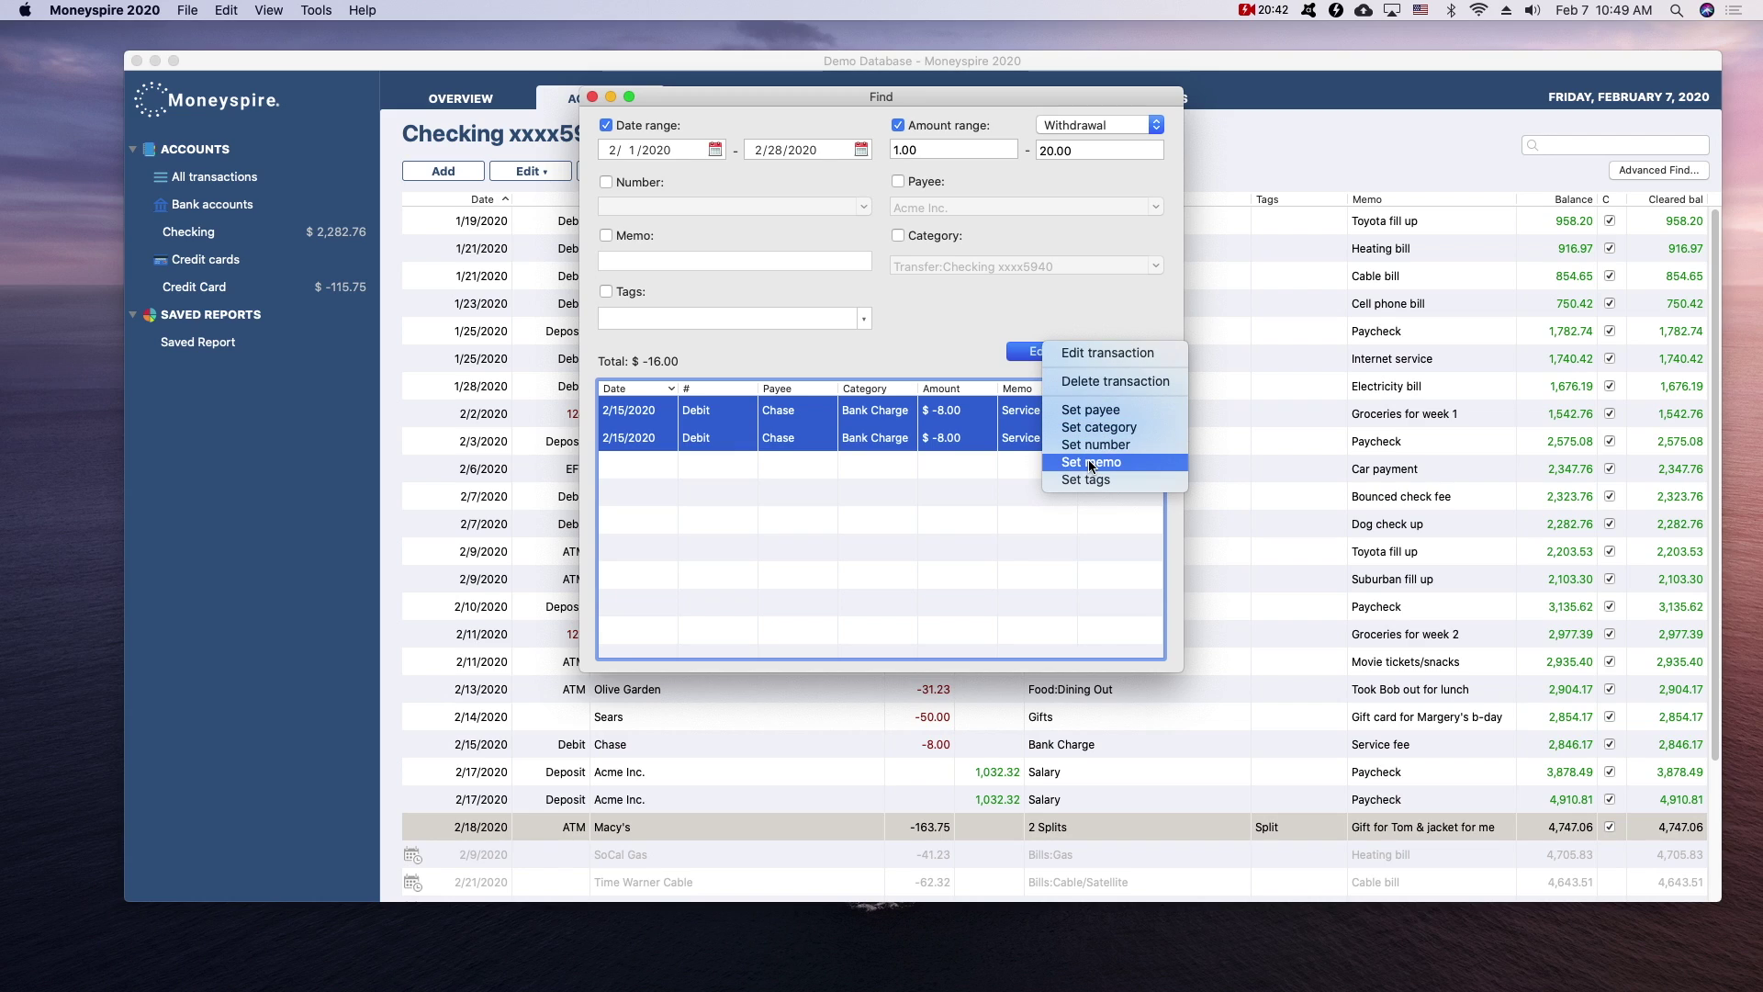
pyautogui.click(968, 456)
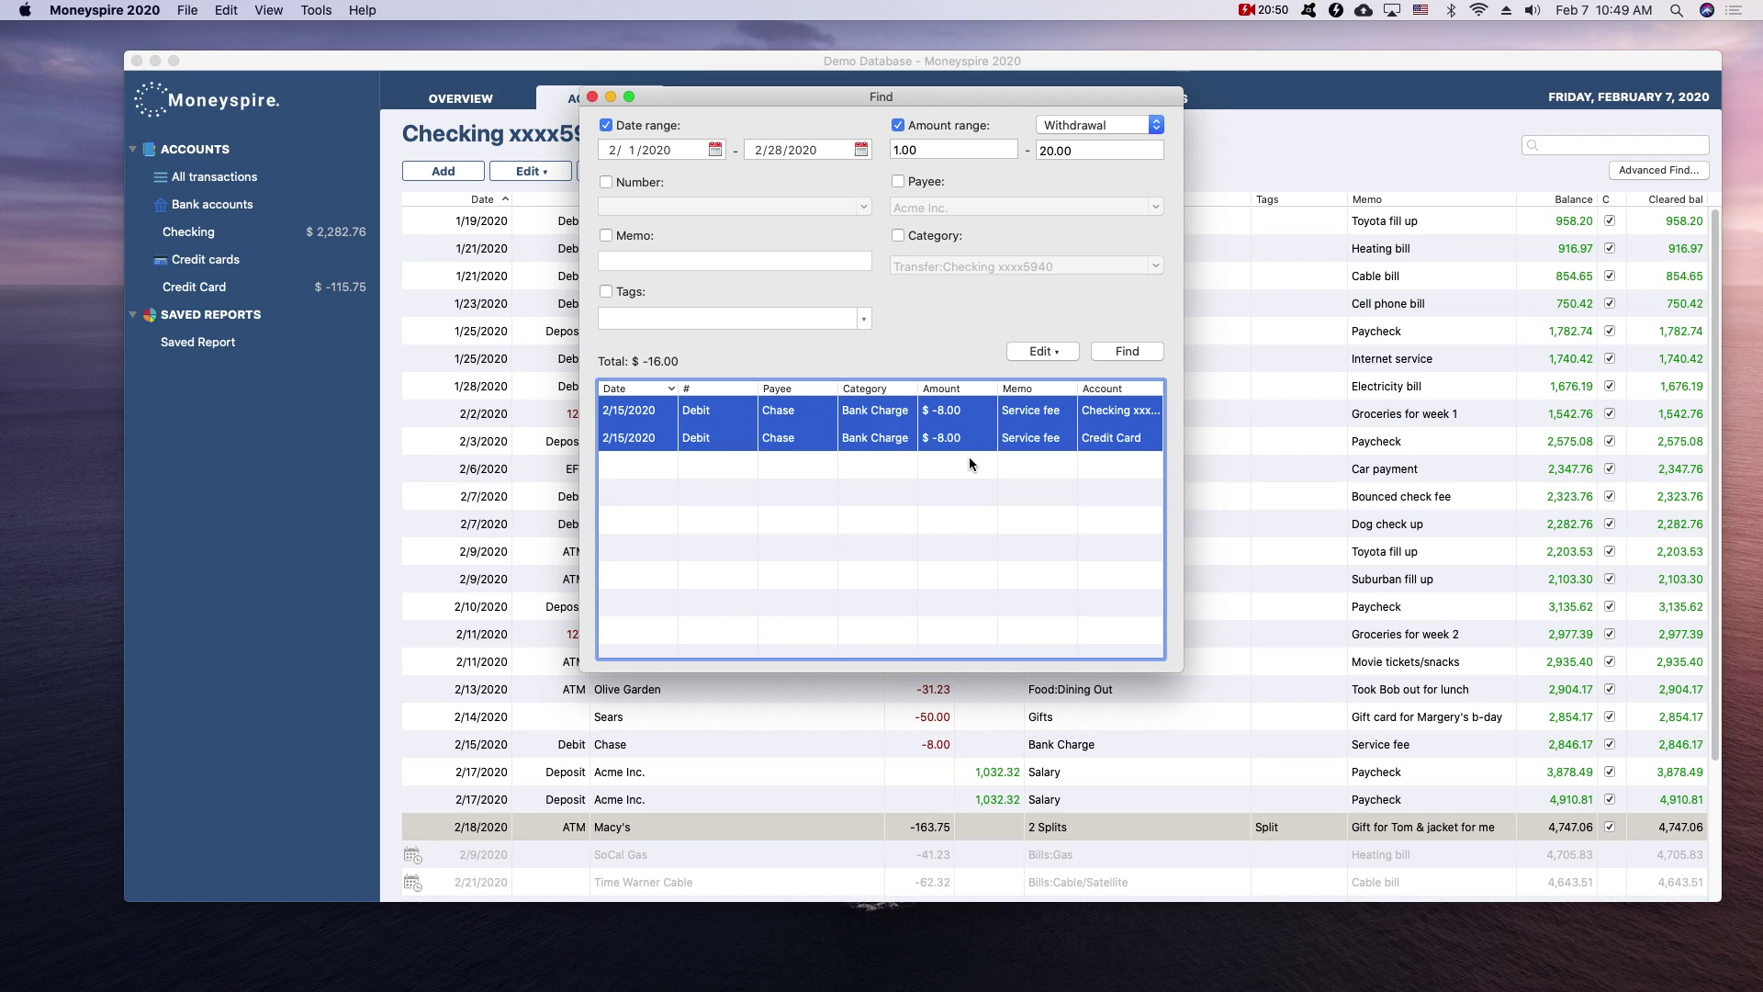
# Step: Remove the date and amount criteria and search for transactions in the Food:Dining Out category instead
pyautogui.click(894, 125)
pyautogui.click(606, 125)
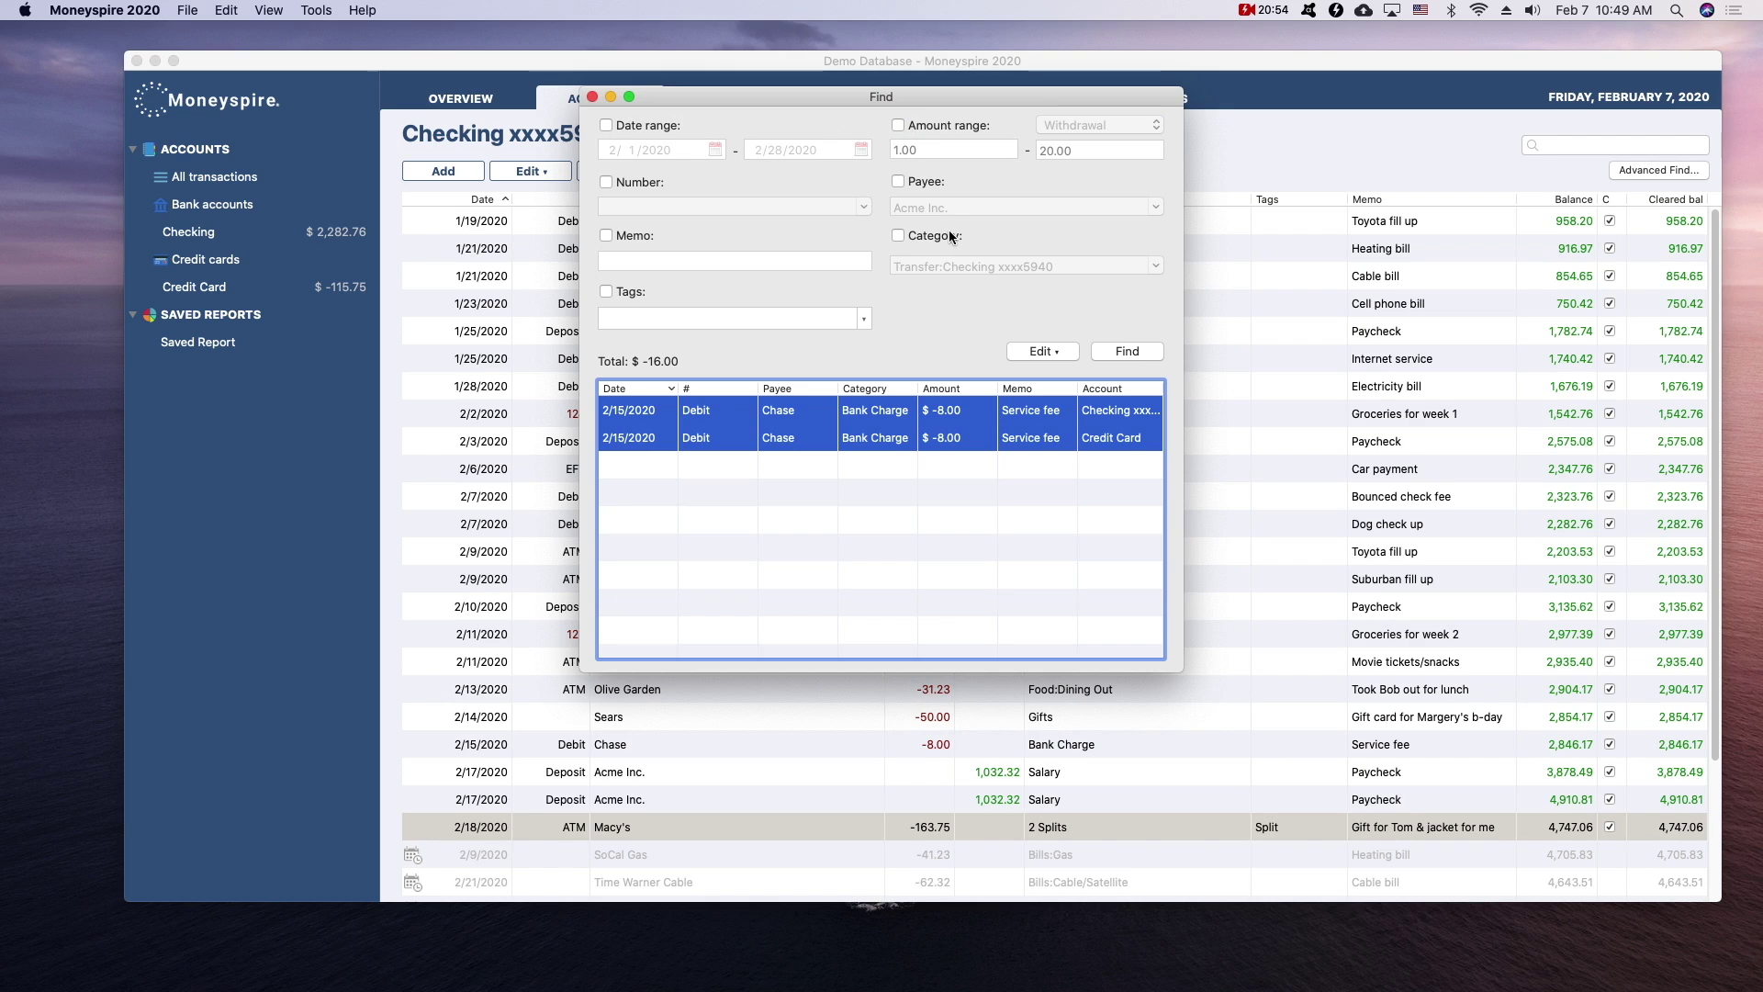
pyautogui.click(897, 237)
pyautogui.click(1150, 266)
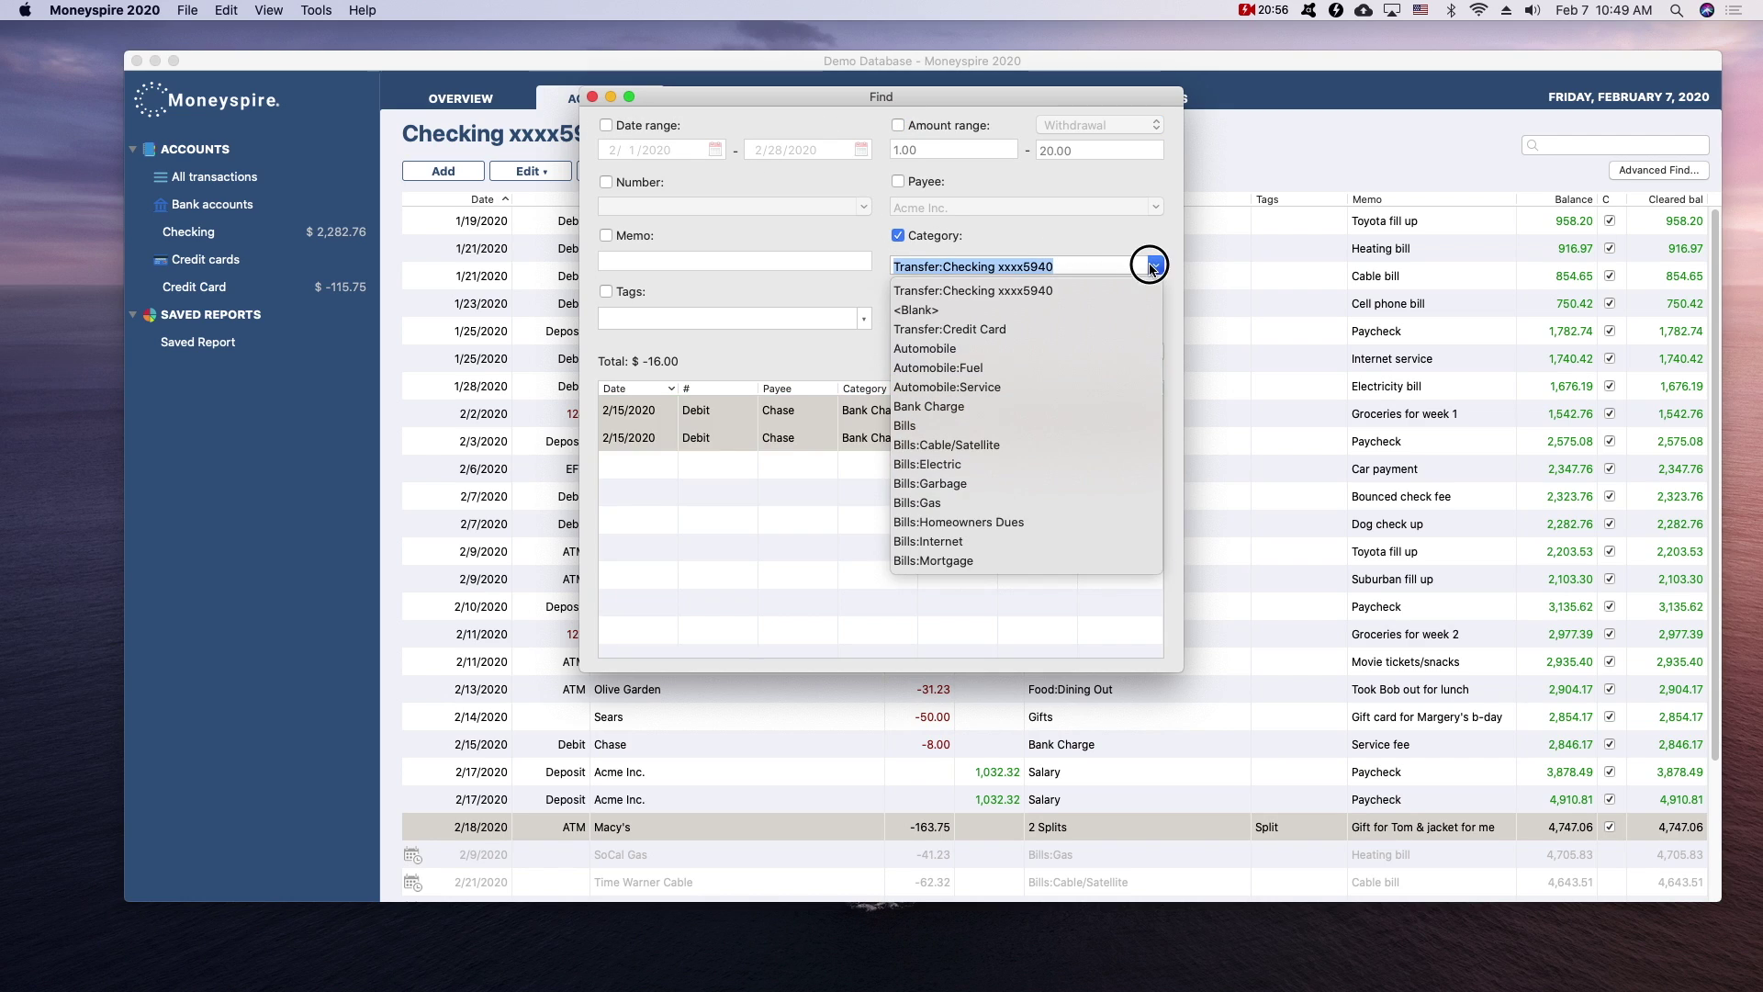
pyautogui.scroll(-10, 1037, 357)
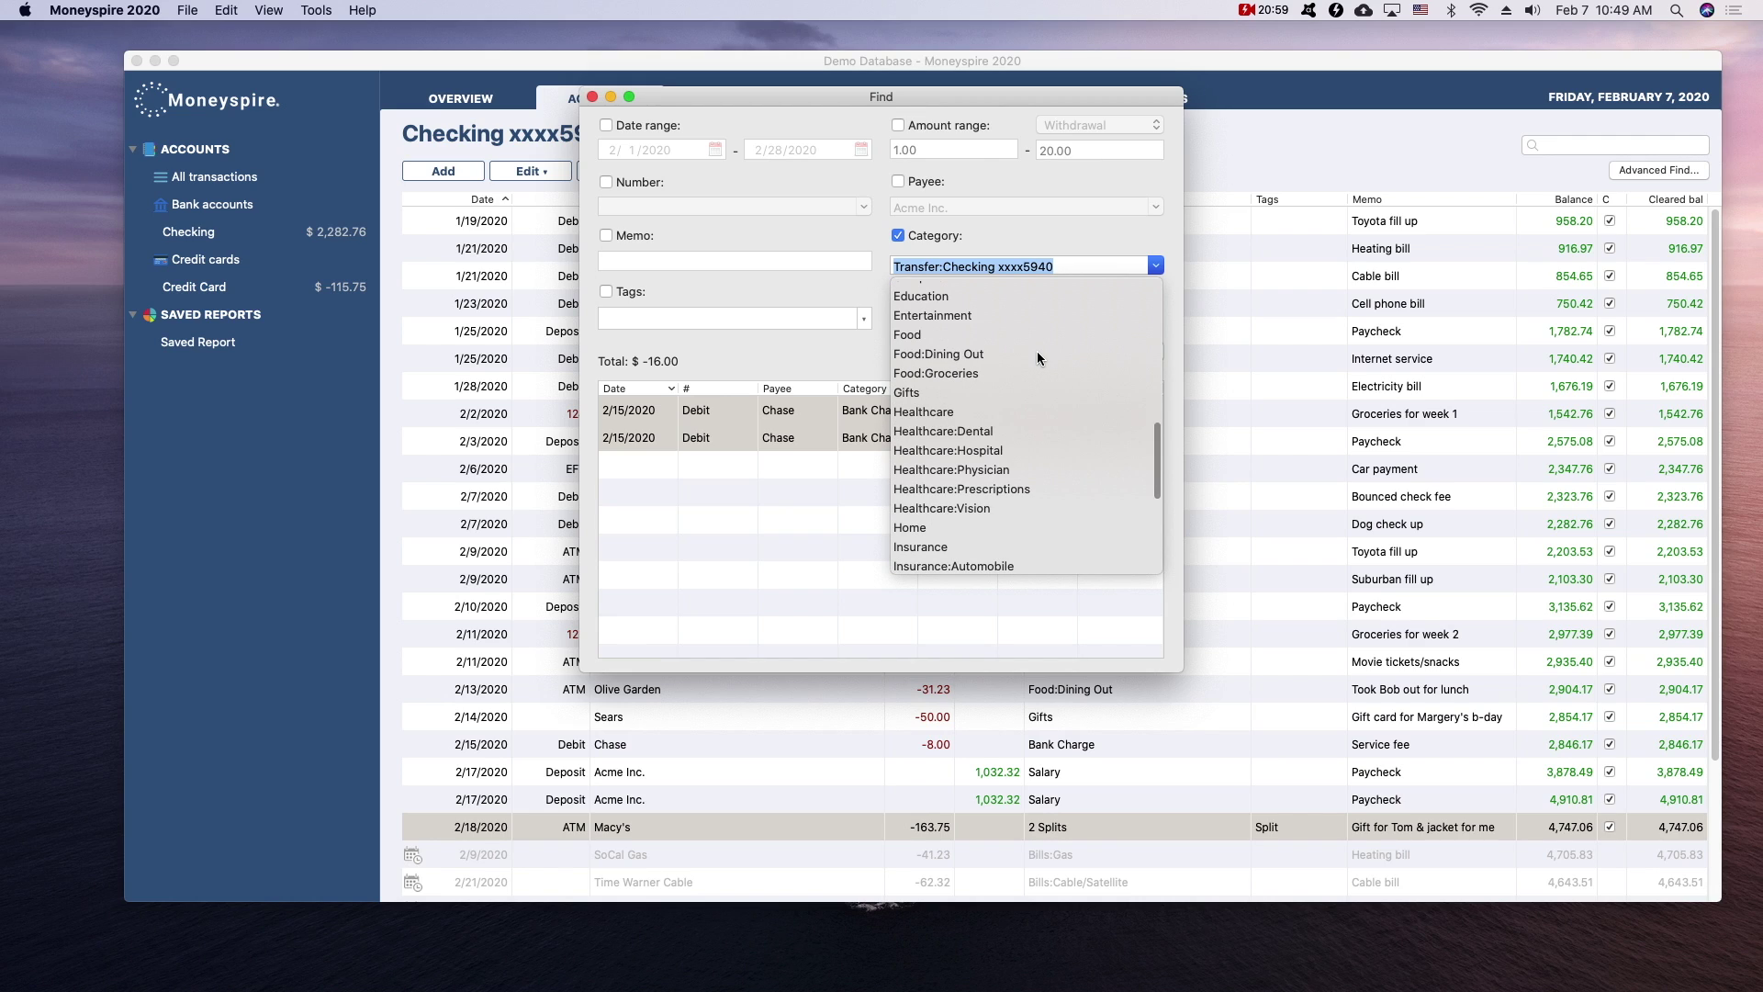
pyautogui.click(958, 360)
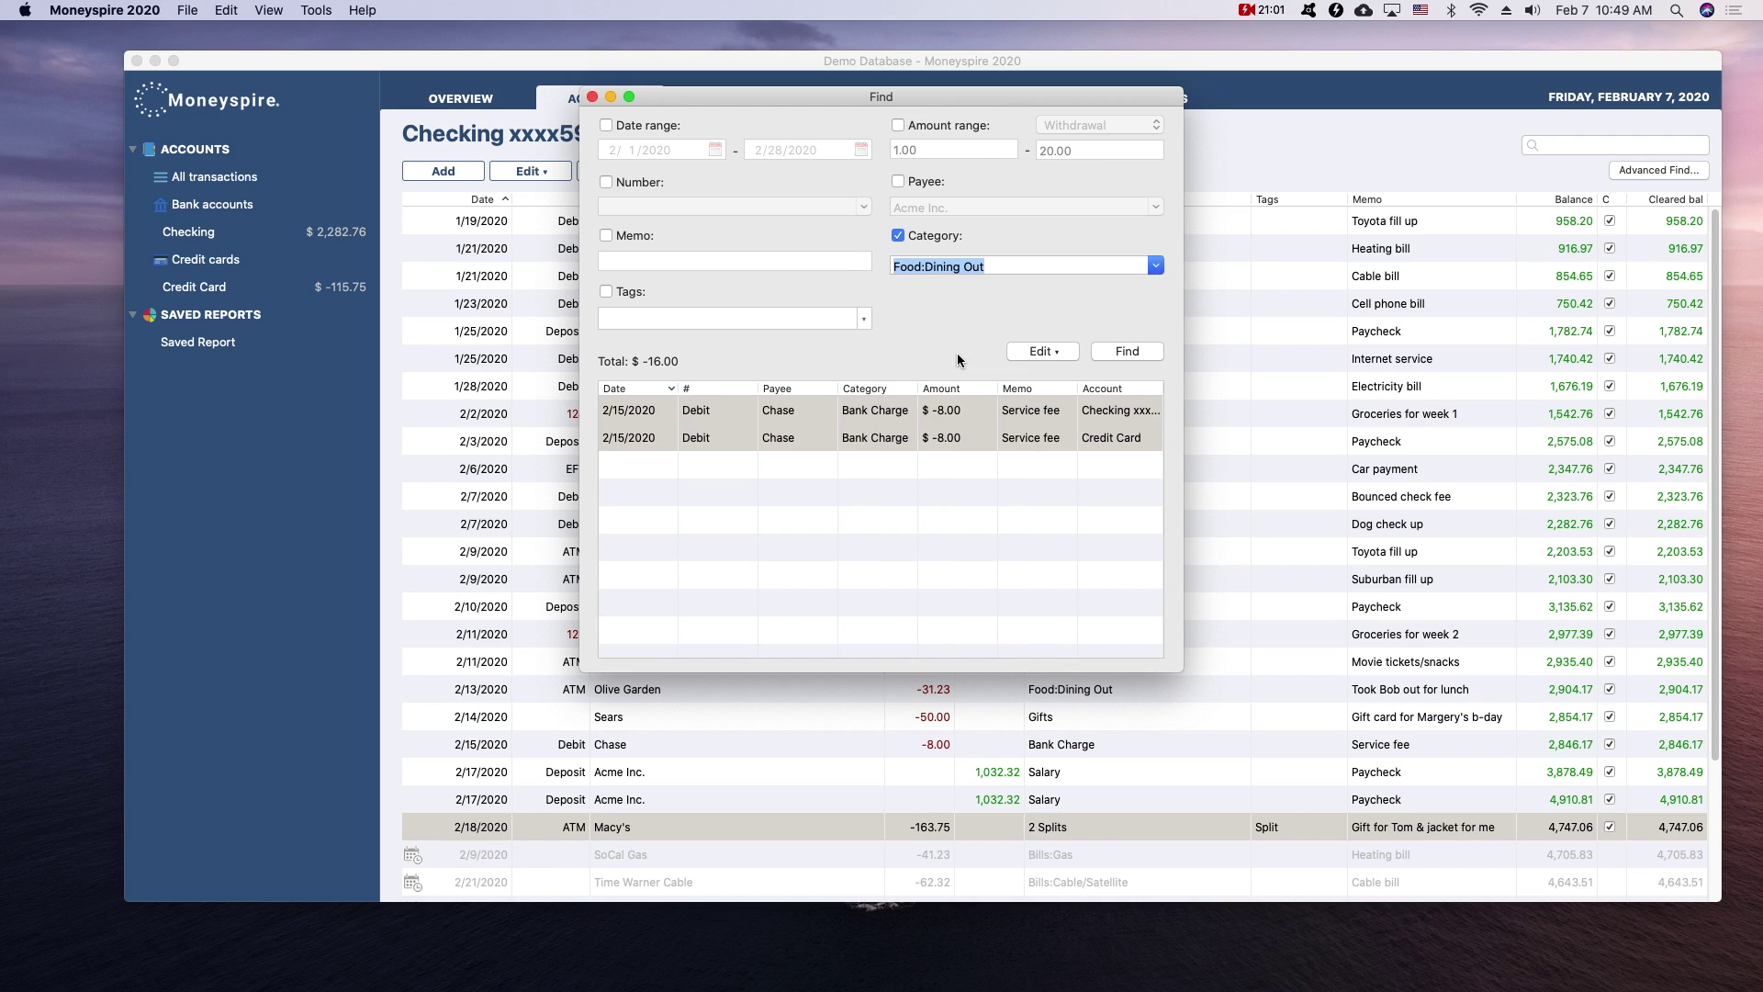
pyautogui.click(1123, 352)
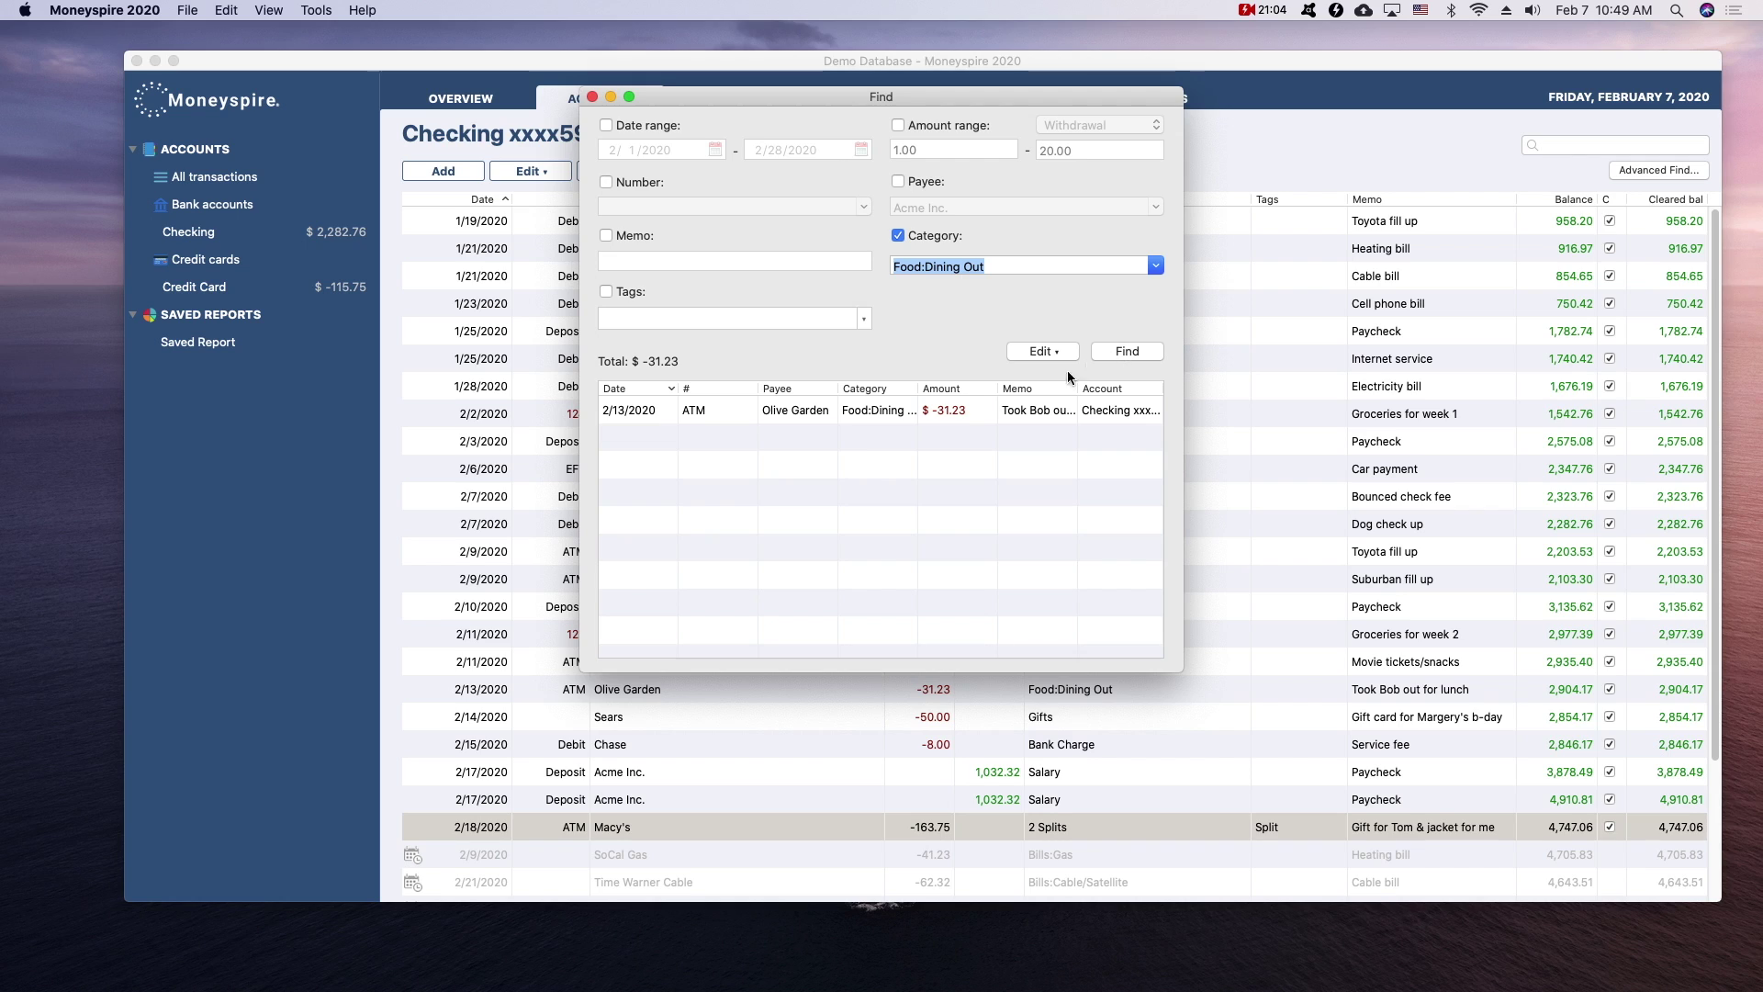
# Step: View the found Olive Garden transaction and its category choices, and cancel editing without saving
pyautogui.doubleClick(910, 411)
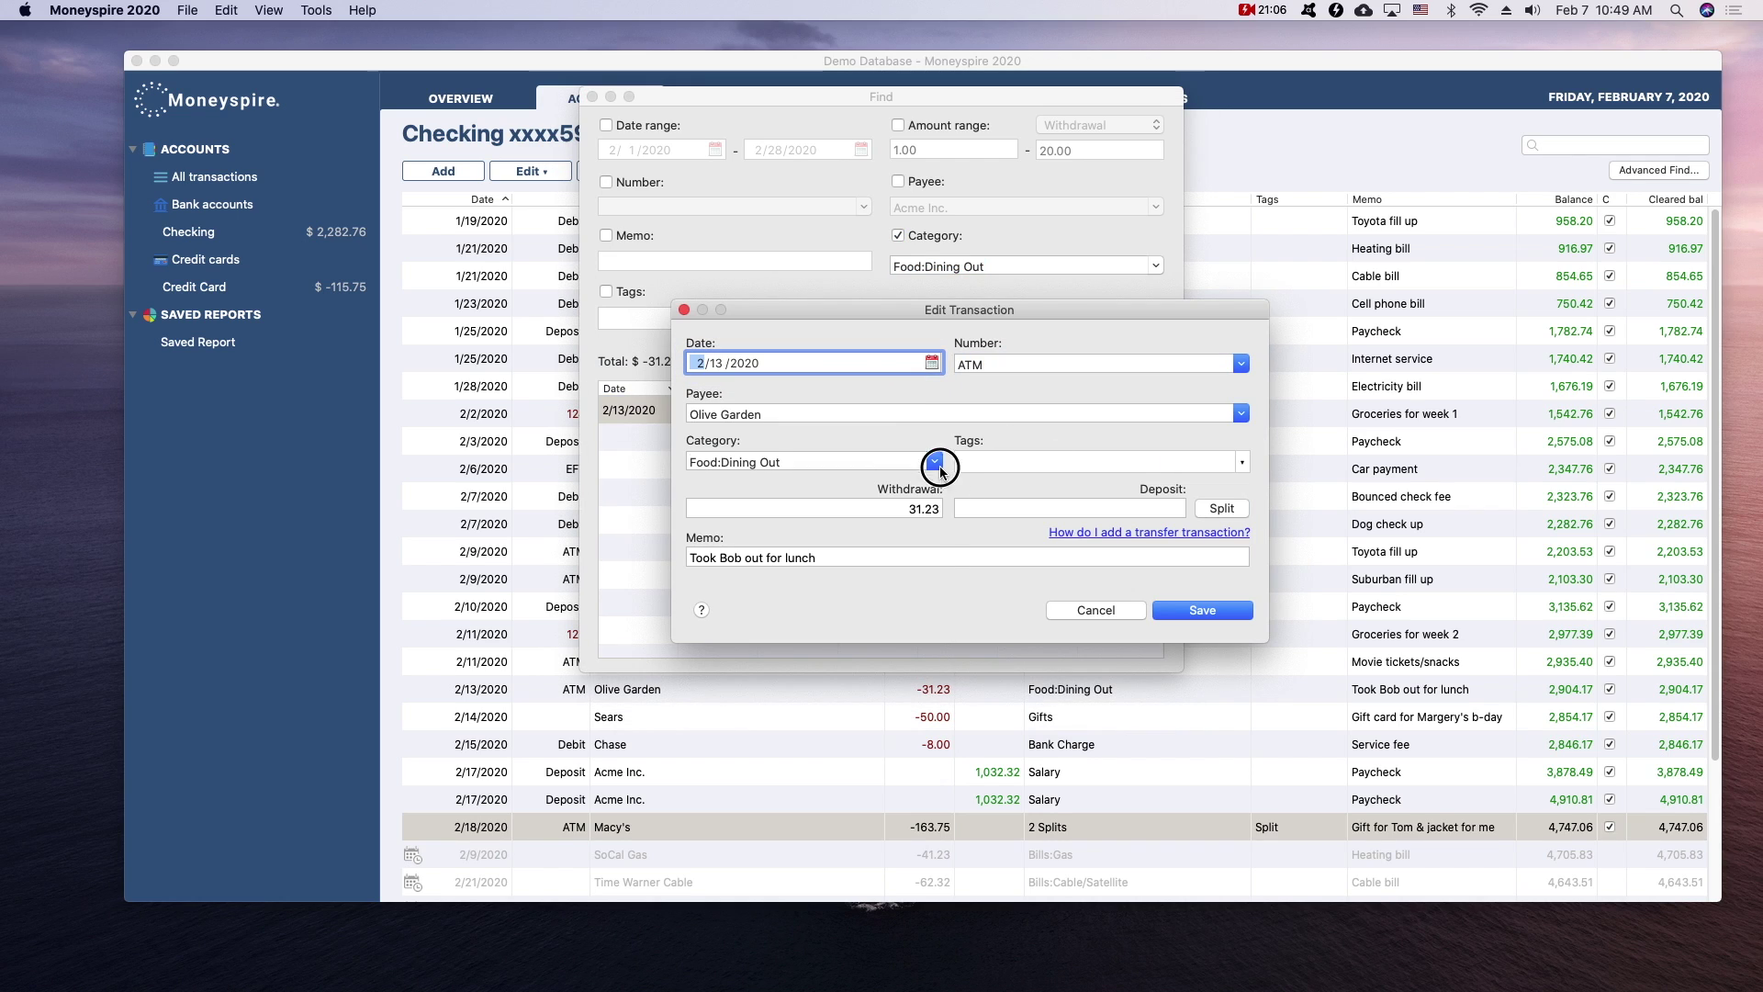
pyautogui.click(935, 461)
pyautogui.click(946, 452)
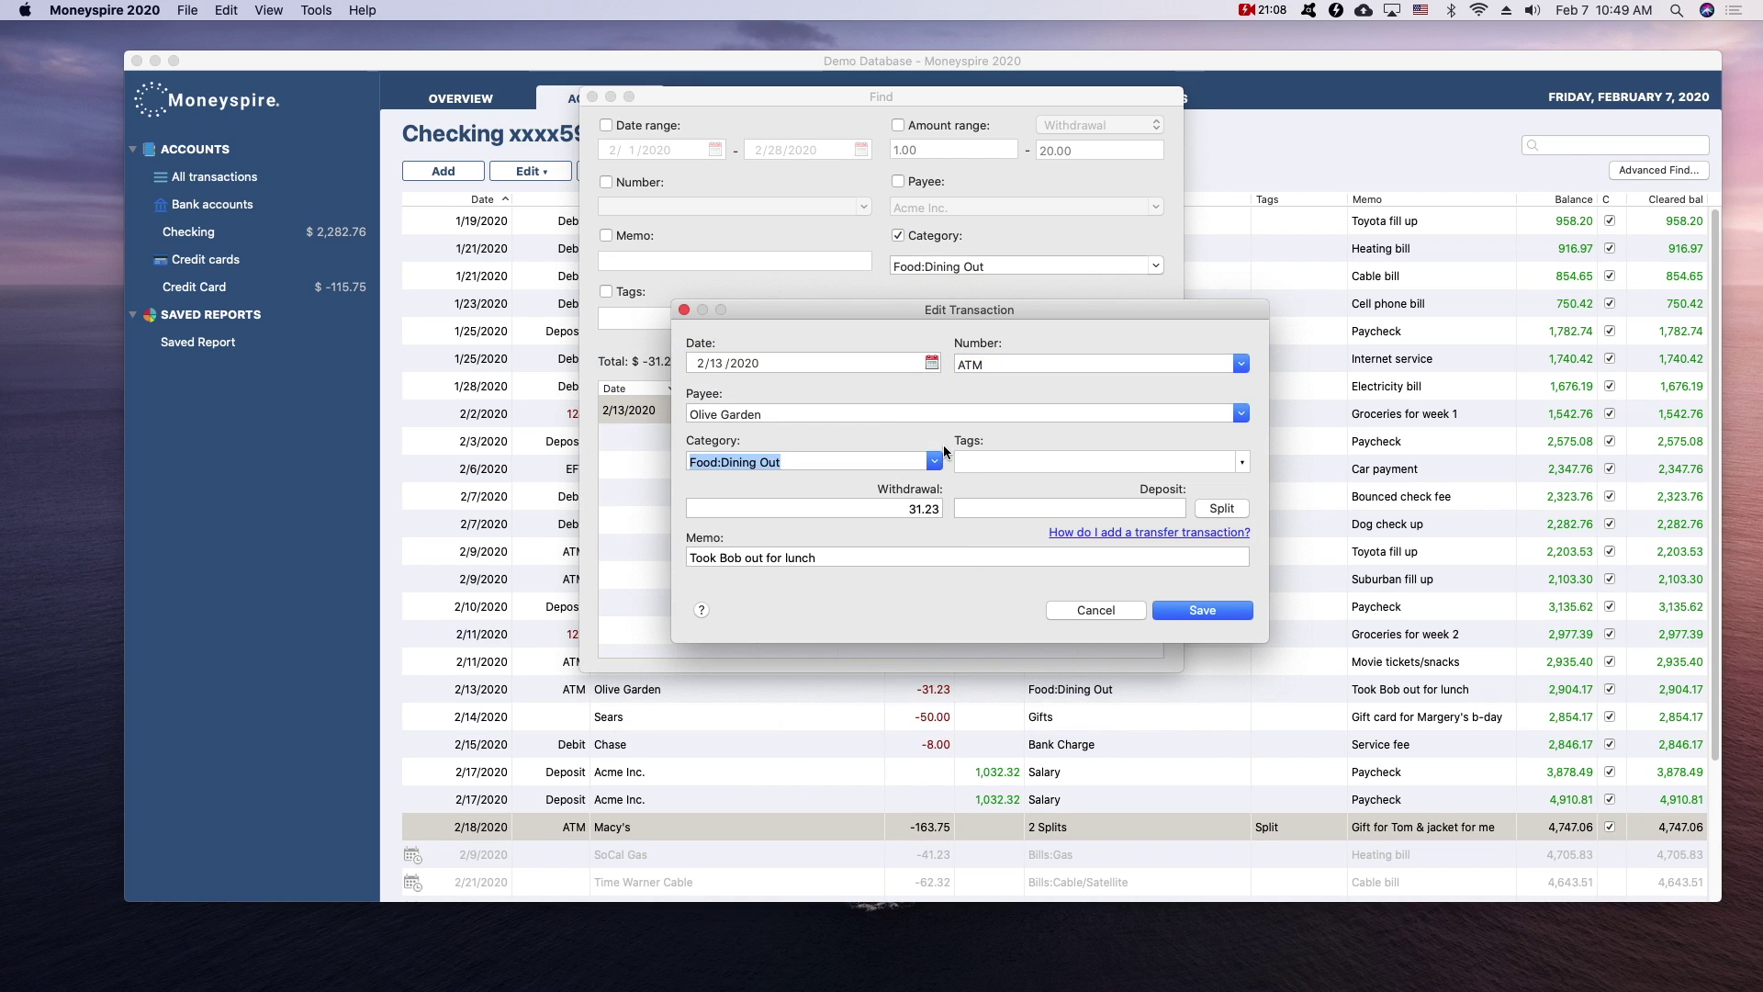
pyautogui.click(1097, 610)
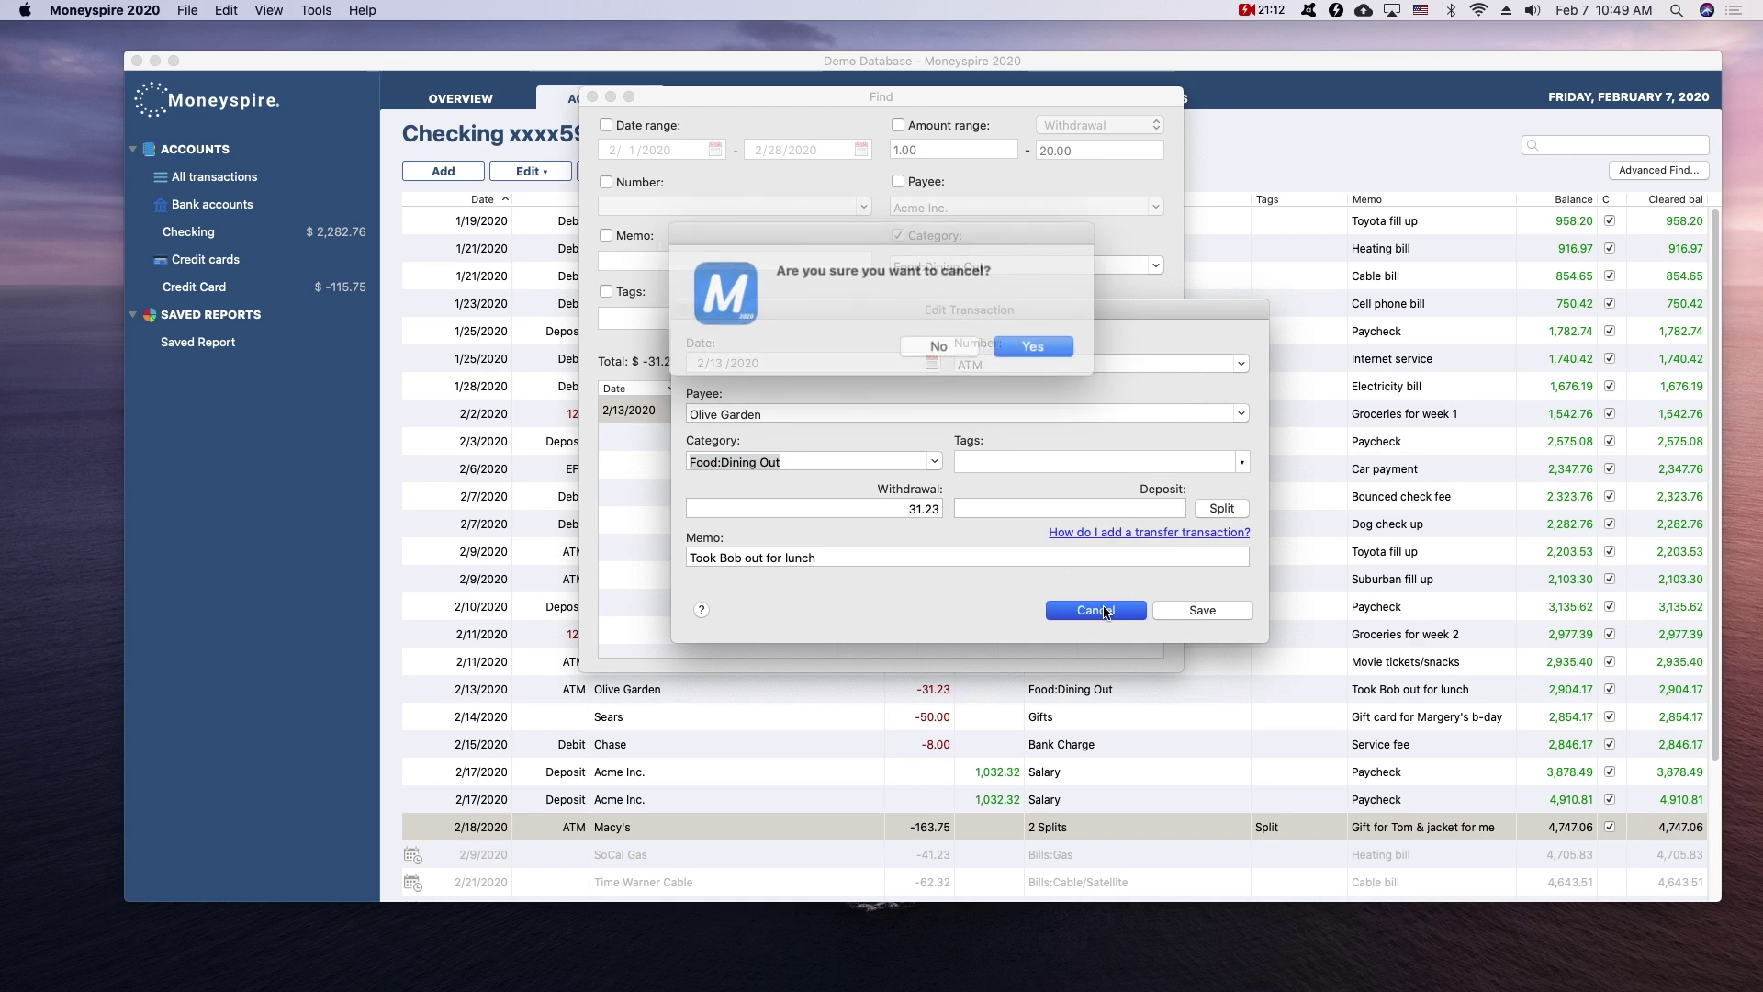